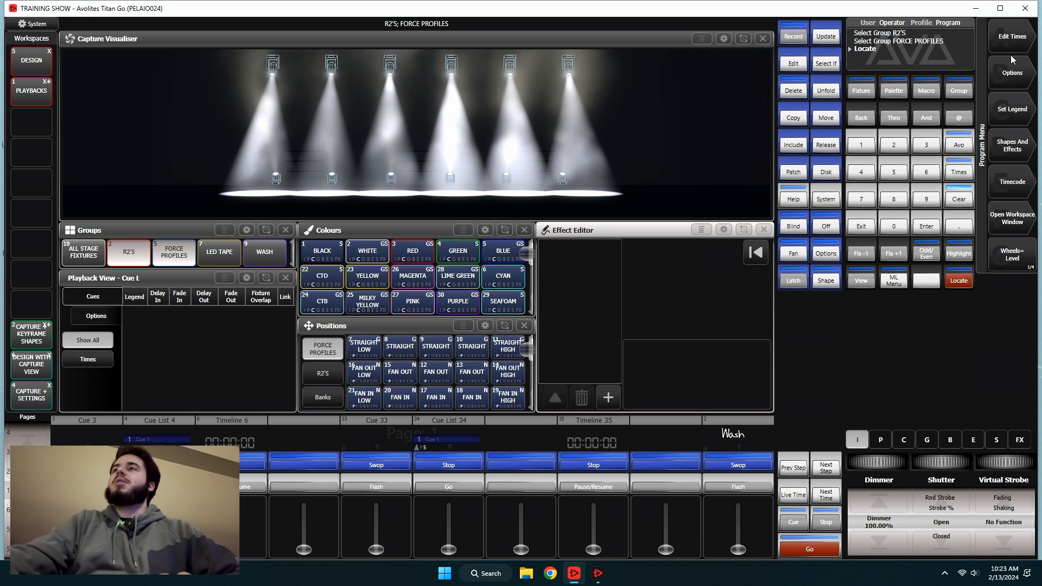
Create a Dimmer Spread shape for the selected R2'S and FORCE PROFILES groups, running it on super fixtures
click(1014, 154)
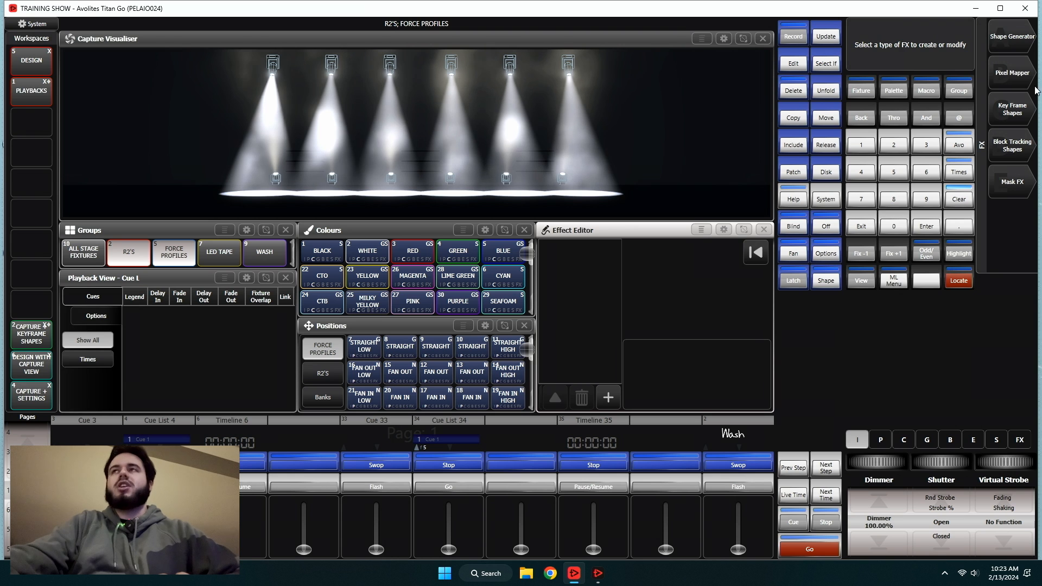
click(1013, 36)
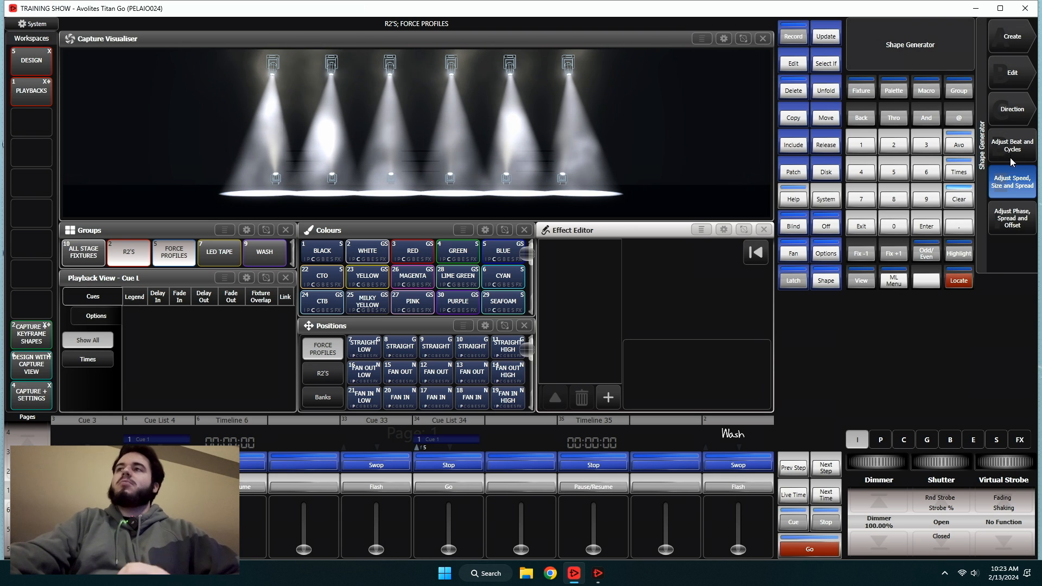
click(1008, 32)
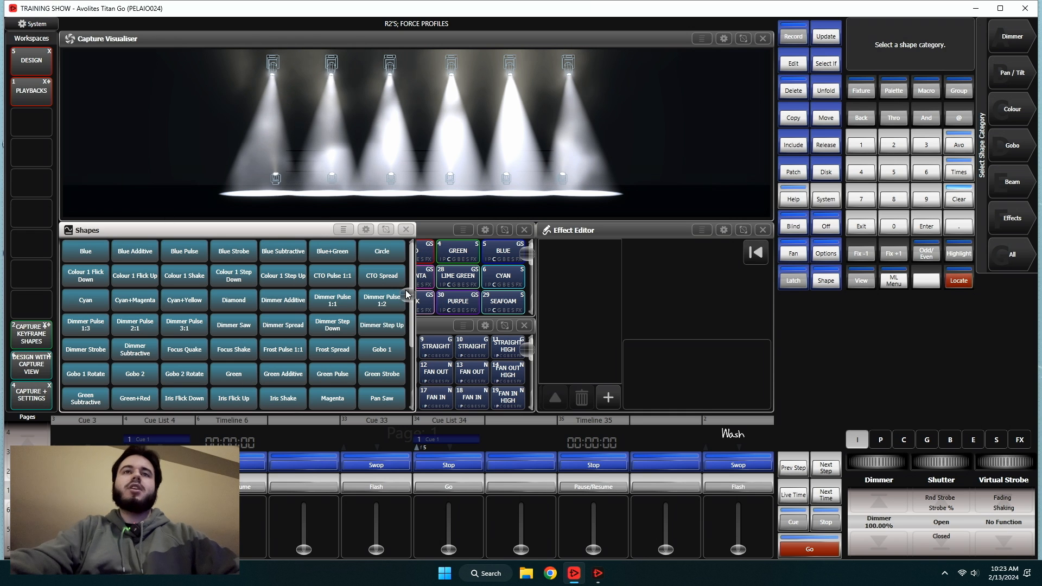
drag(408, 296, 404, 266)
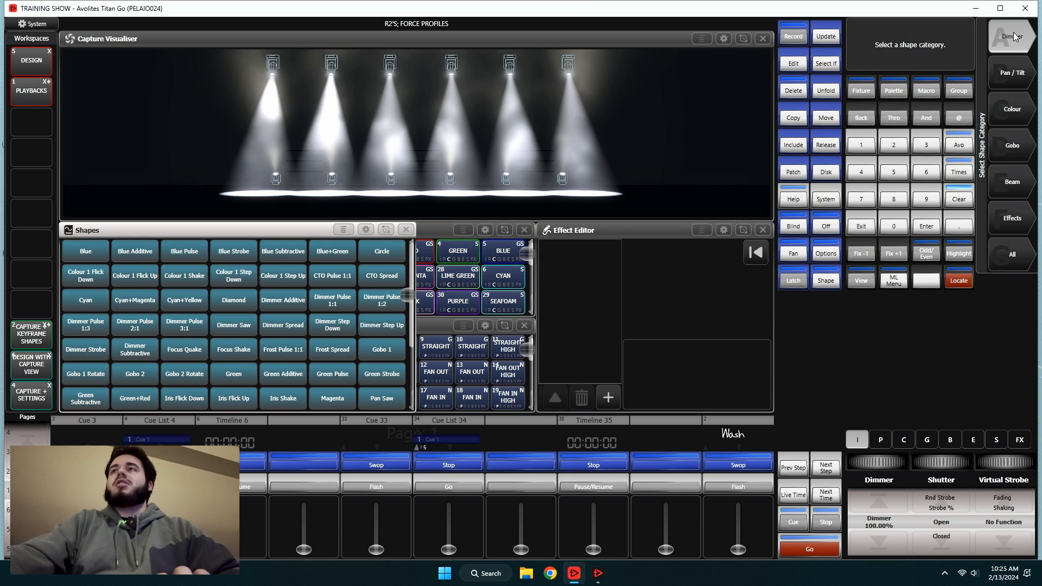
click(1014, 37)
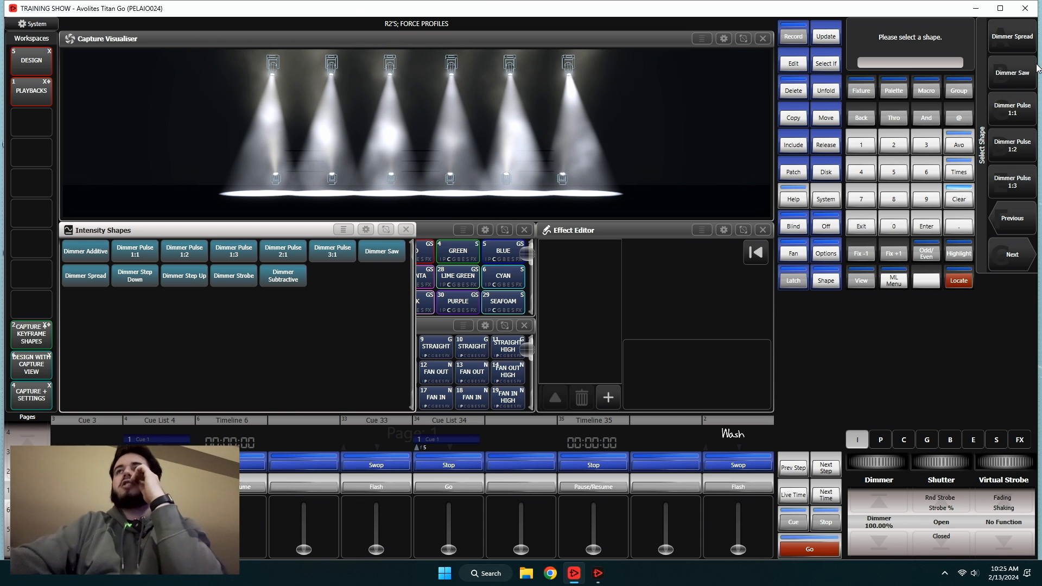
click(1015, 36)
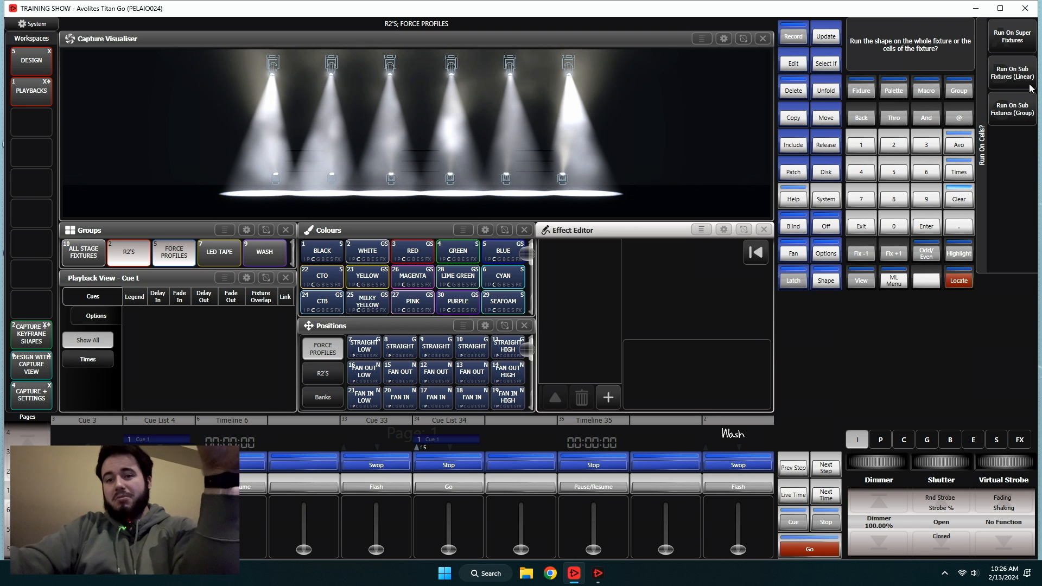
click(1011, 37)
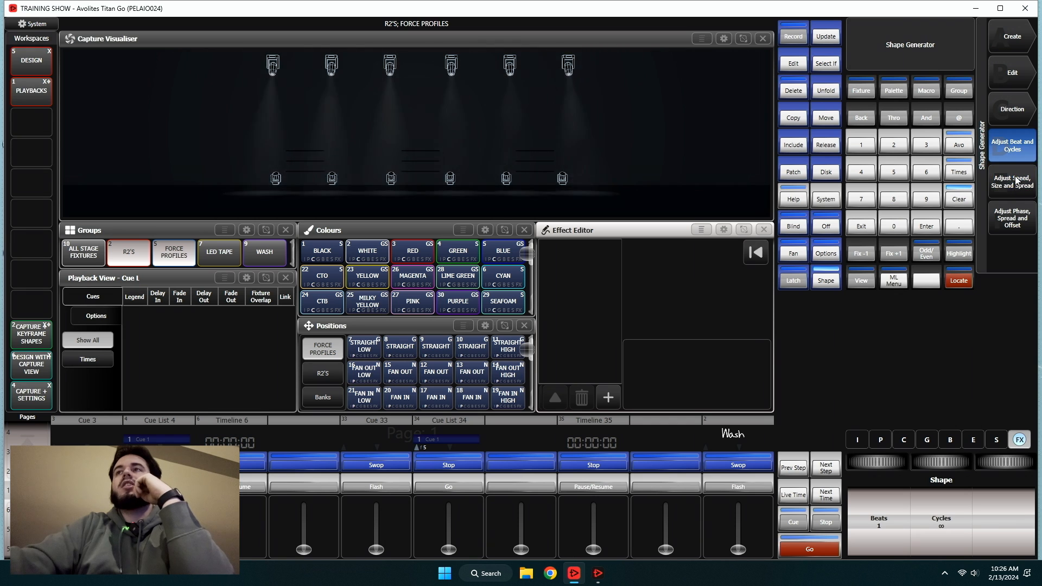
Set the spread of the Dimmer Spread shape to 8
click(1005, 142)
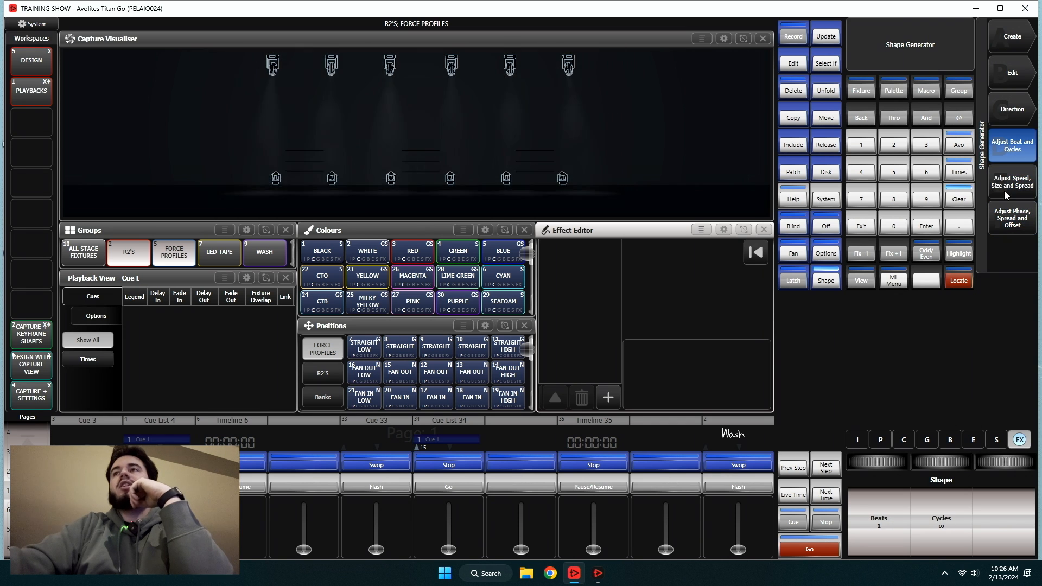
click(1006, 182)
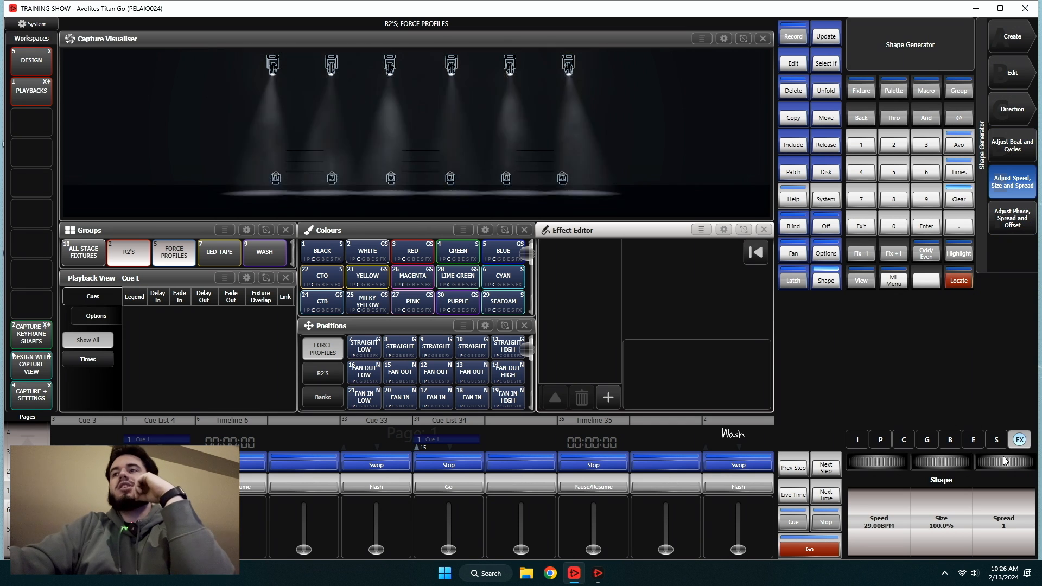
drag(1003, 462, 1011, 462)
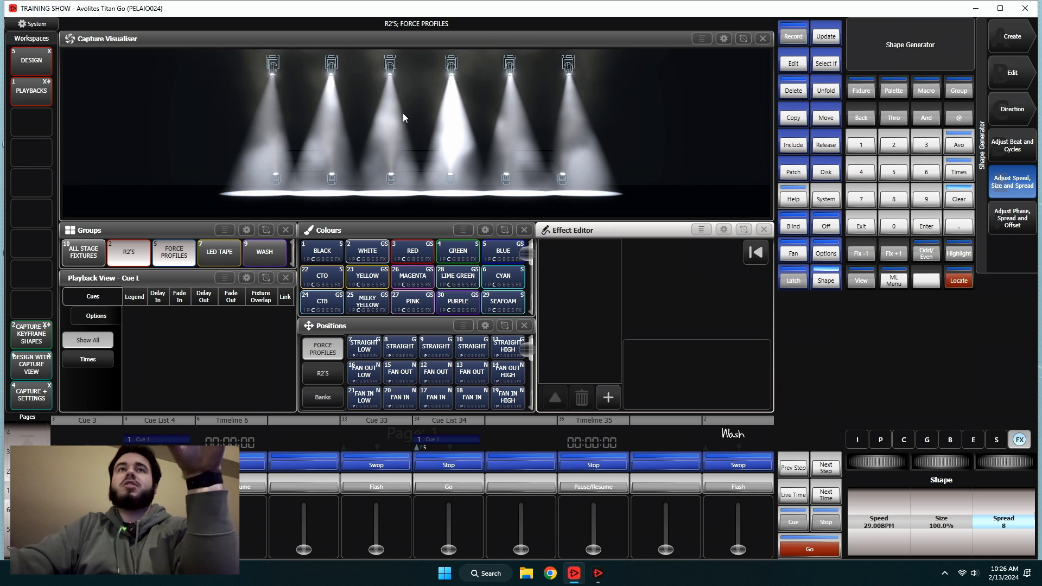
Clear the programmer, reselect only the R2'S and FORCE PROFILES groups, and locate their fixtures
click(858, 228)
click(959, 200)
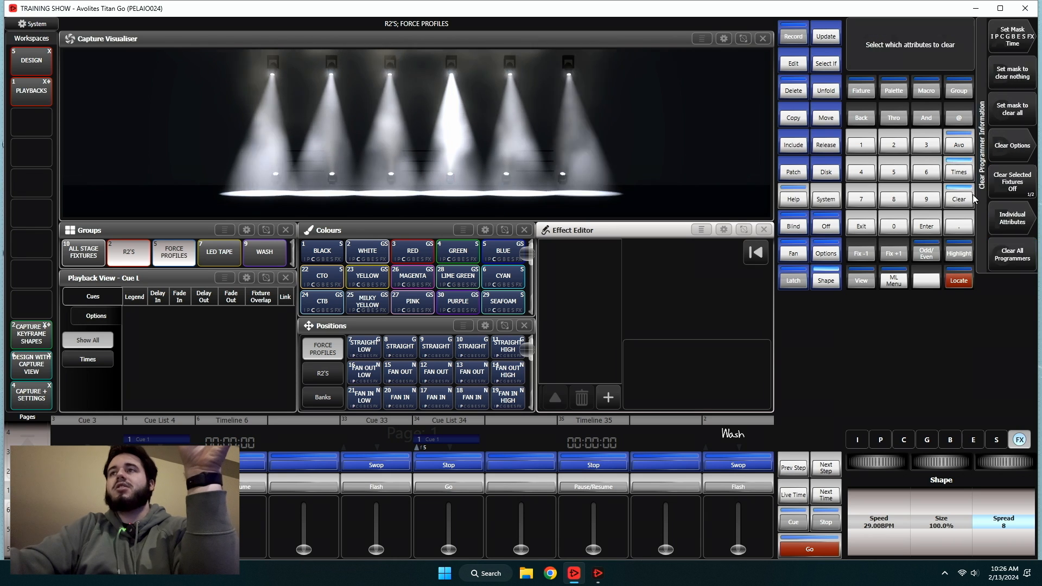
click(129, 252)
click(219, 252)
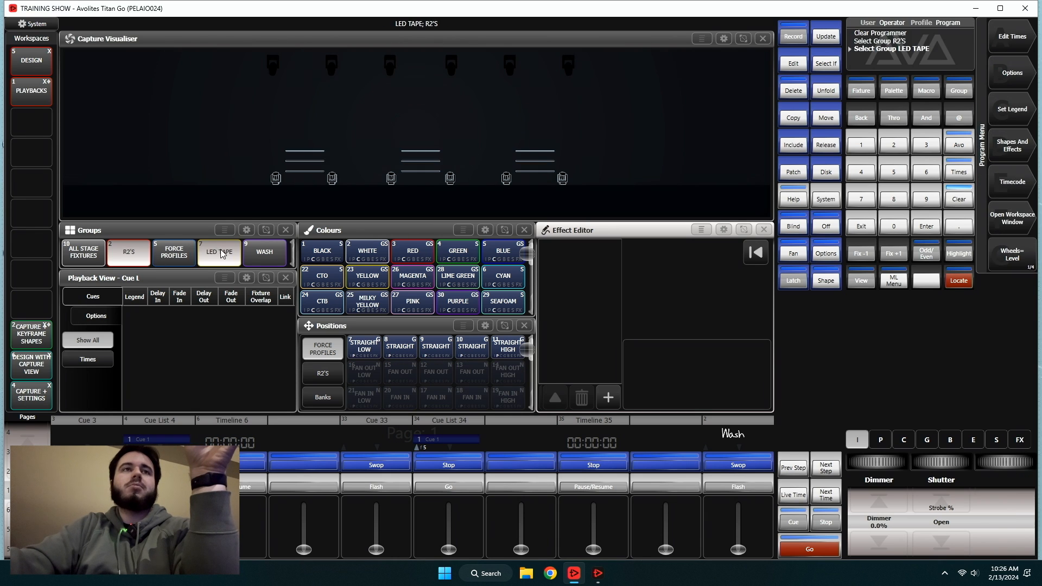
click(219, 252)
click(174, 252)
click(957, 280)
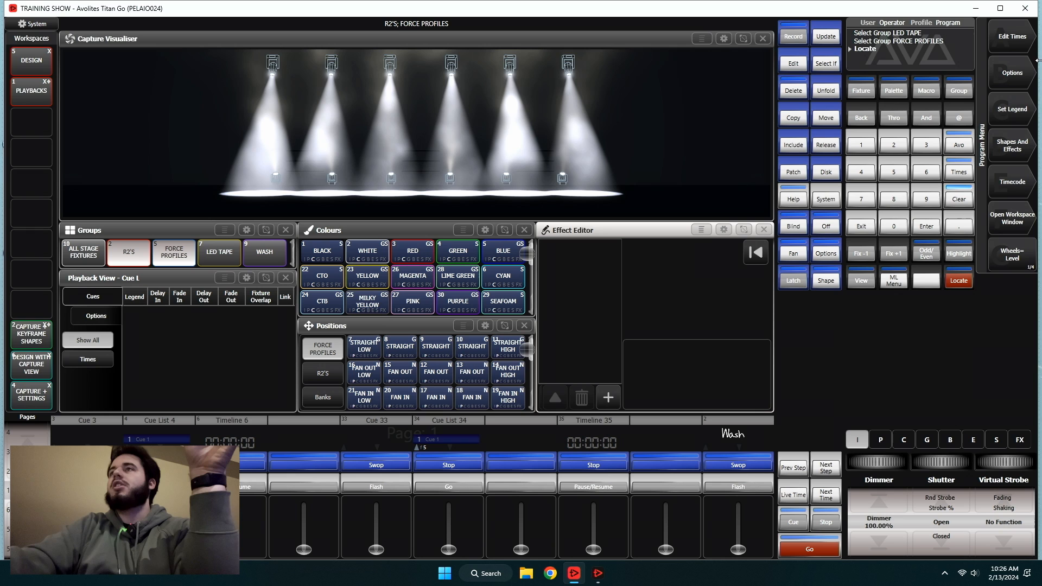
Create a Dimmer Saw shape running on super fixtures and set its spread to 7
click(1012, 145)
click(1021, 36)
click(1021, 36)
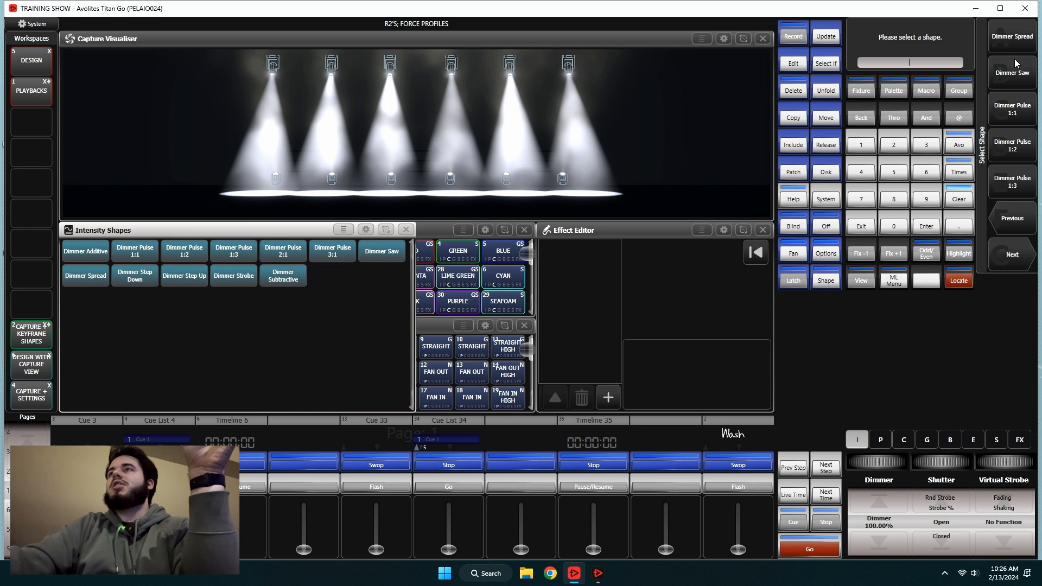
click(1014, 80)
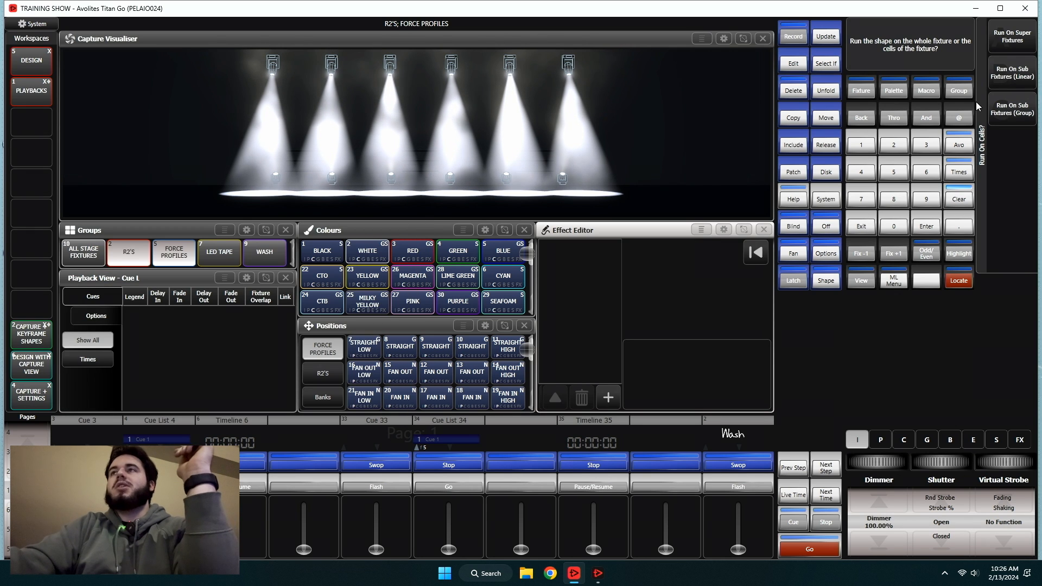
click(1026, 37)
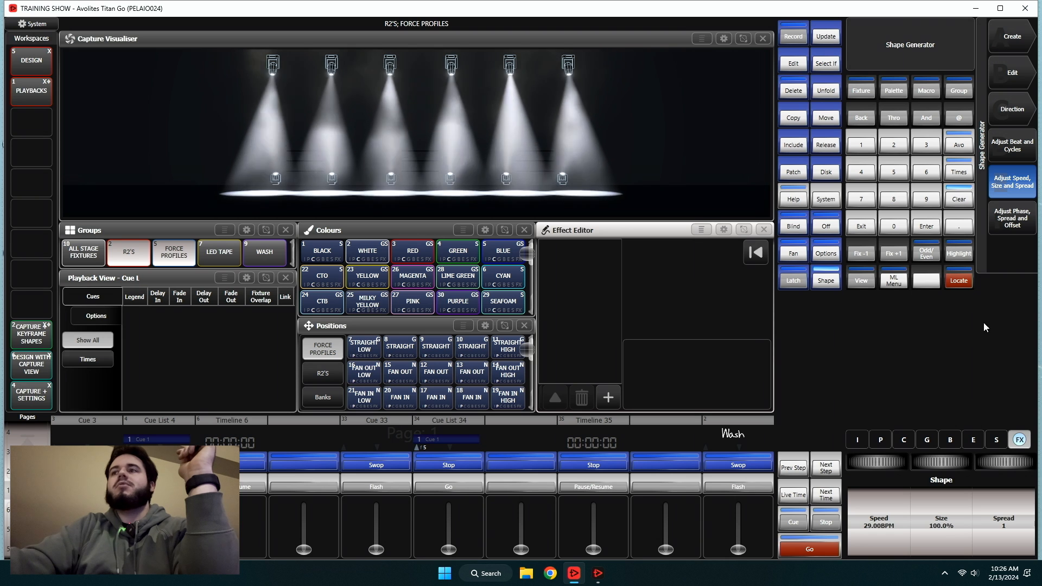
scroll(998, 460, up, 6)
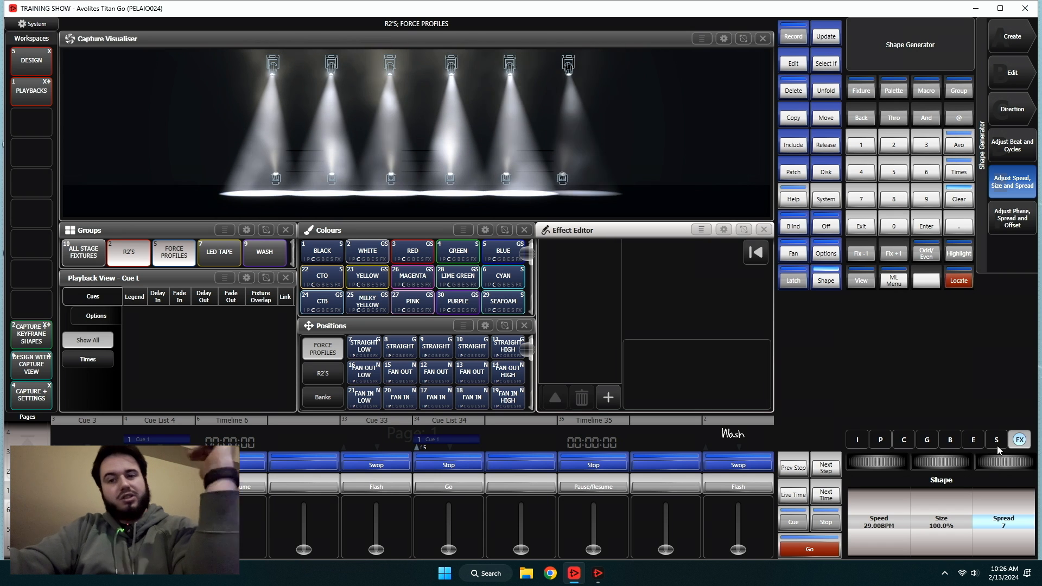
Clear the Dimmer Saw shape from the programmer, then select and locate the R2'S and FORCE PROFILES groups again
click(861, 227)
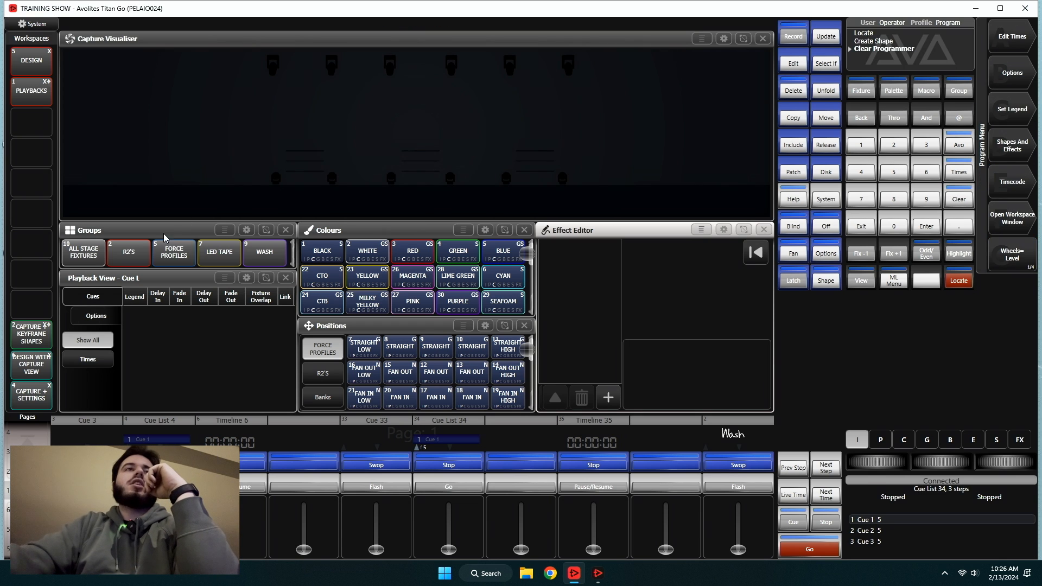
click(128, 252)
click(174, 252)
click(959, 281)
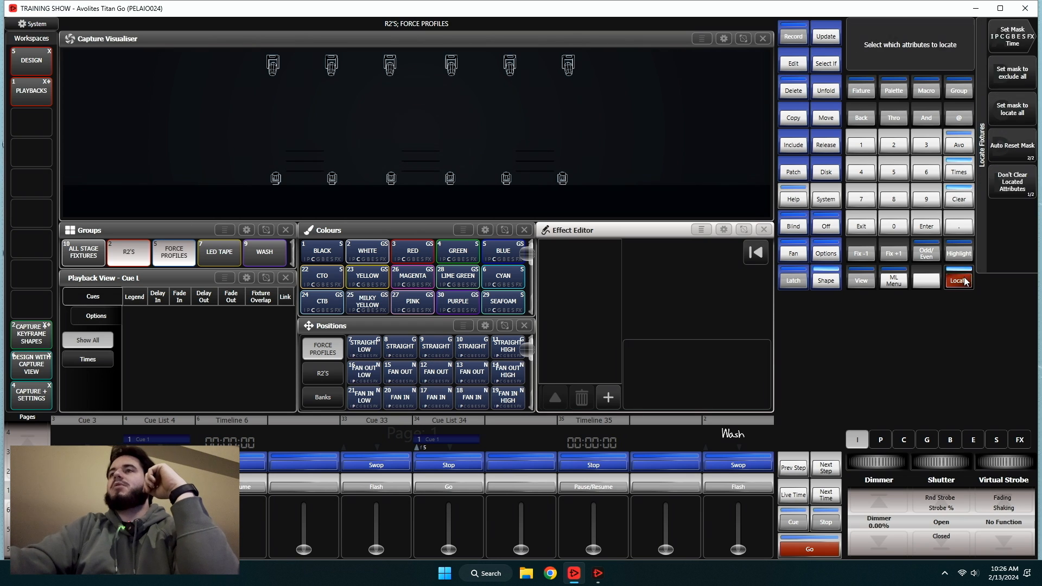
Create a Dimmer Pulse 1:1 shape running on super fixtures and set its spread to 6
click(1012, 145)
click(1006, 33)
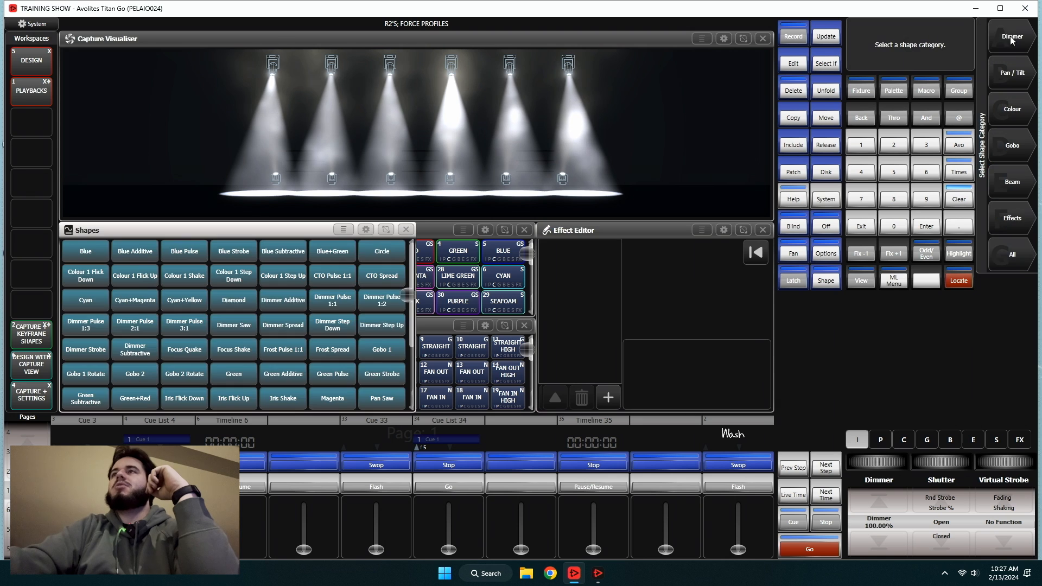
click(1015, 46)
click(1009, 106)
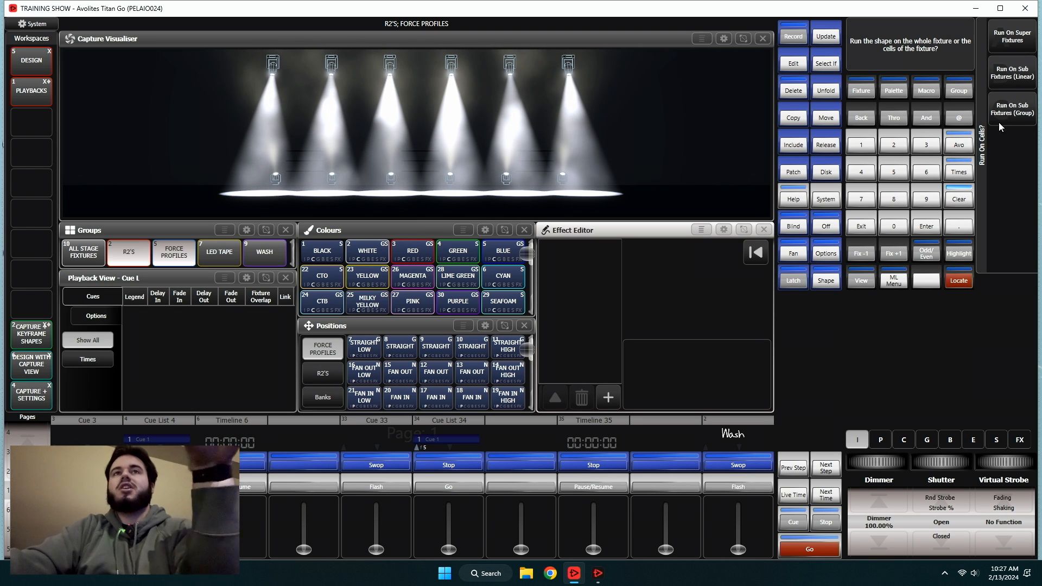
click(1000, 51)
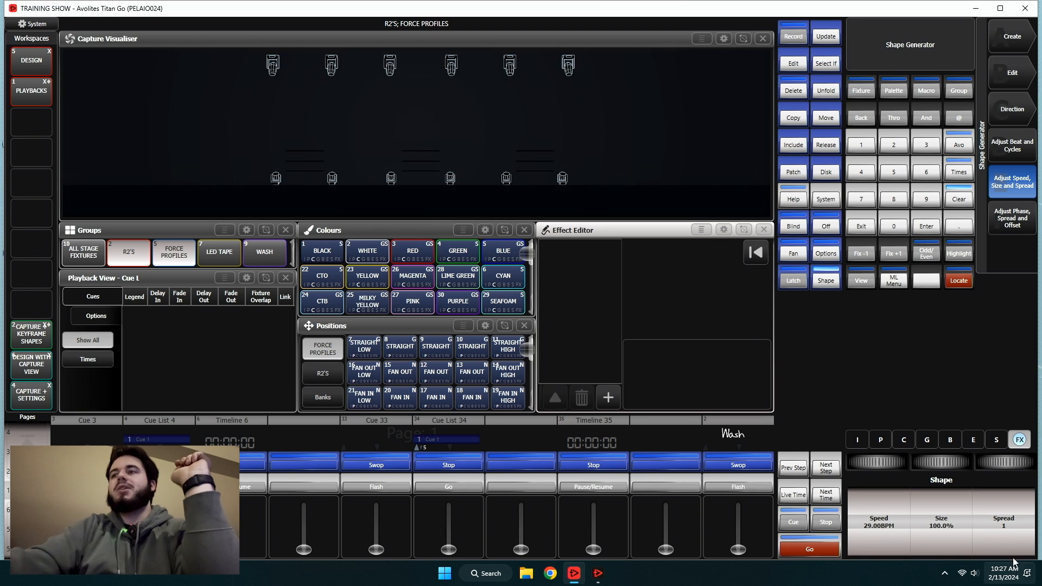
scroll(1012, 456, up, 5)
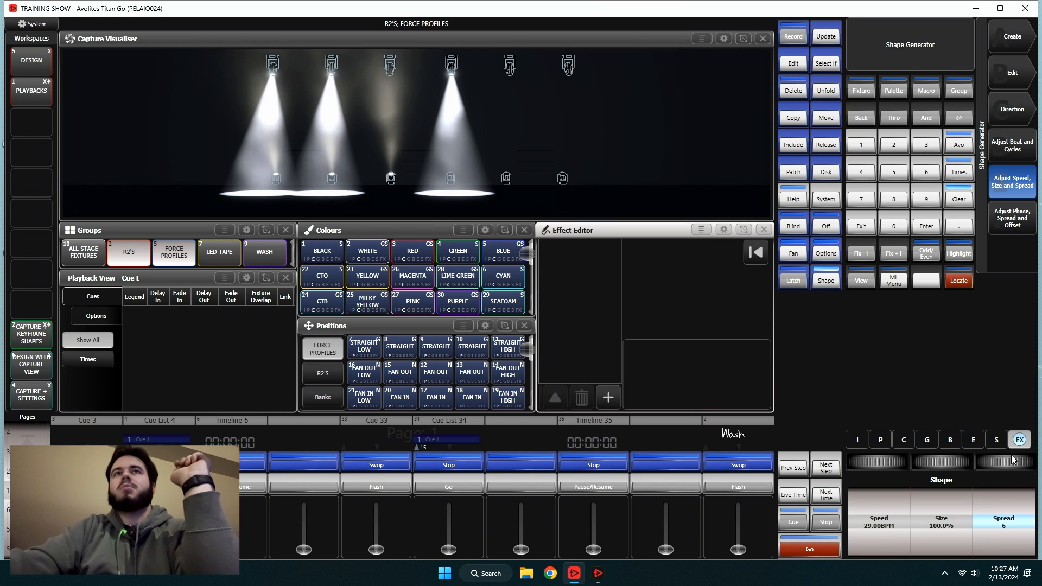
Clear the Dimmer Pulse shape from the programmer and locate the R2'S and FORCE PROFILES groups afresh
click(864, 229)
click(959, 198)
click(124, 251)
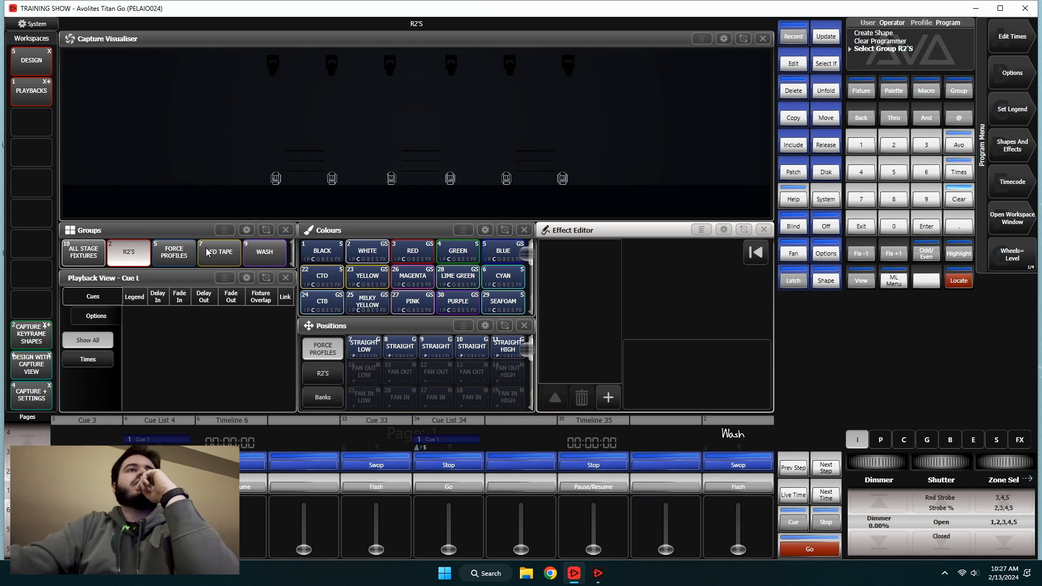
click(179, 254)
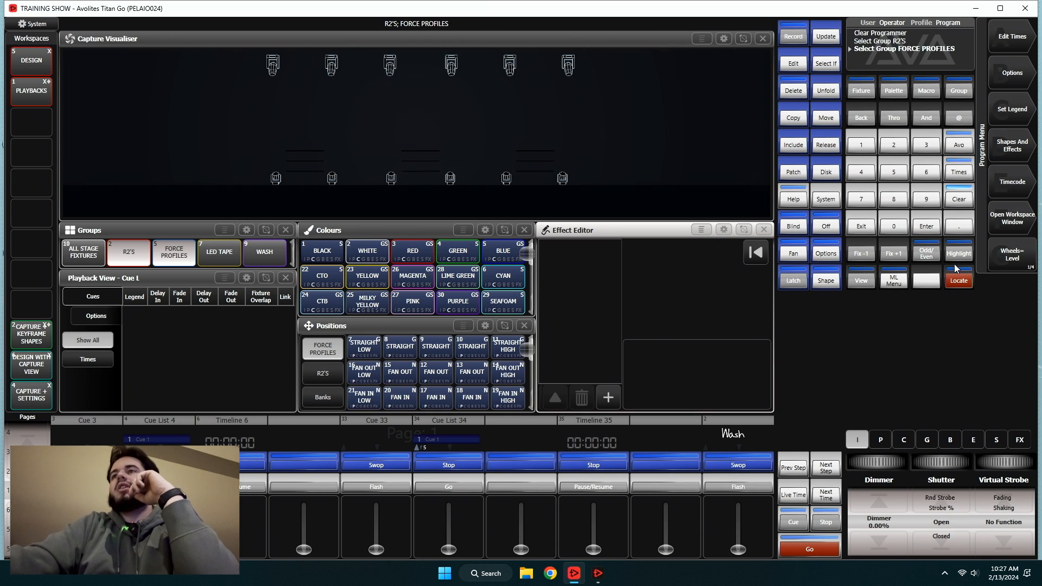
click(956, 280)
Browse all the dimmer shapes and create a Dimmer Pulse 1:1 shape running on super fixtures
click(1012, 145)
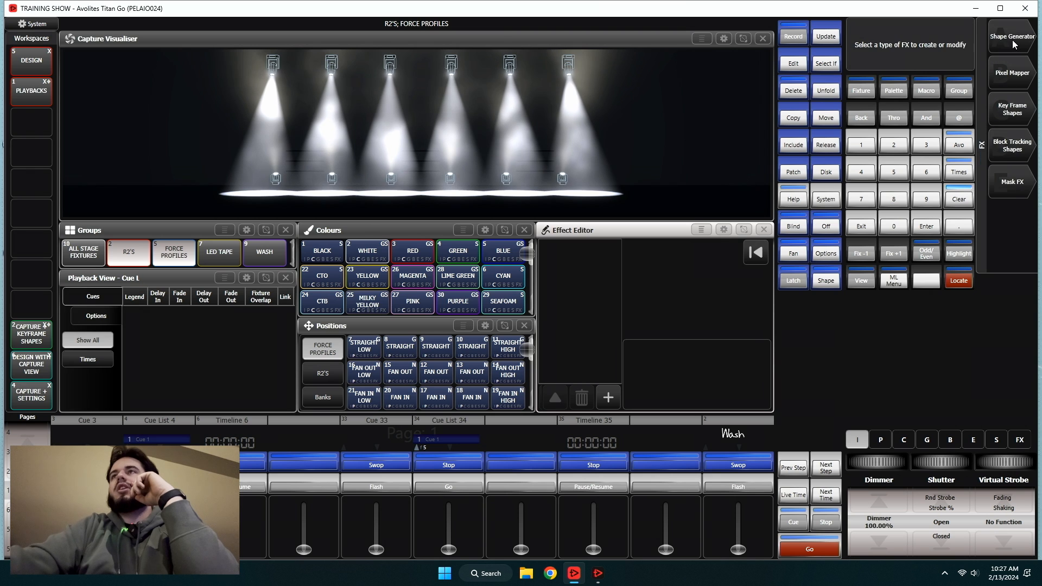
click(1012, 40)
click(1013, 42)
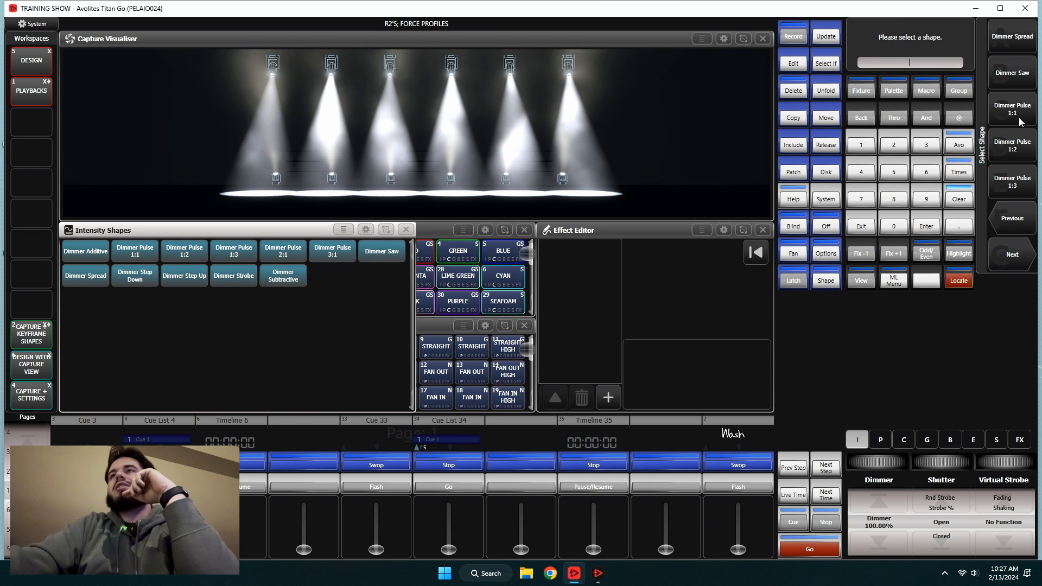
click(1008, 247)
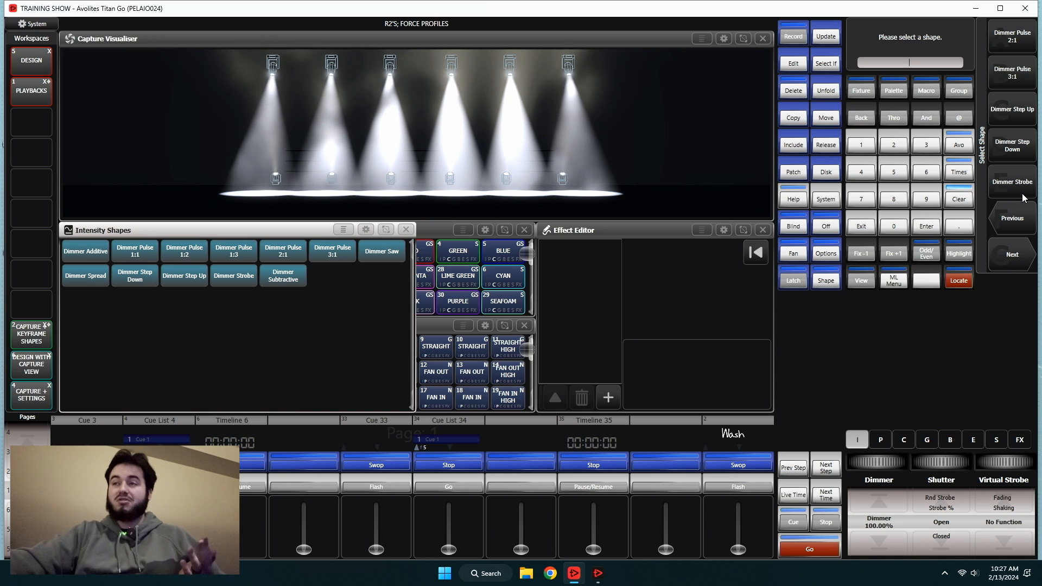
click(1020, 268)
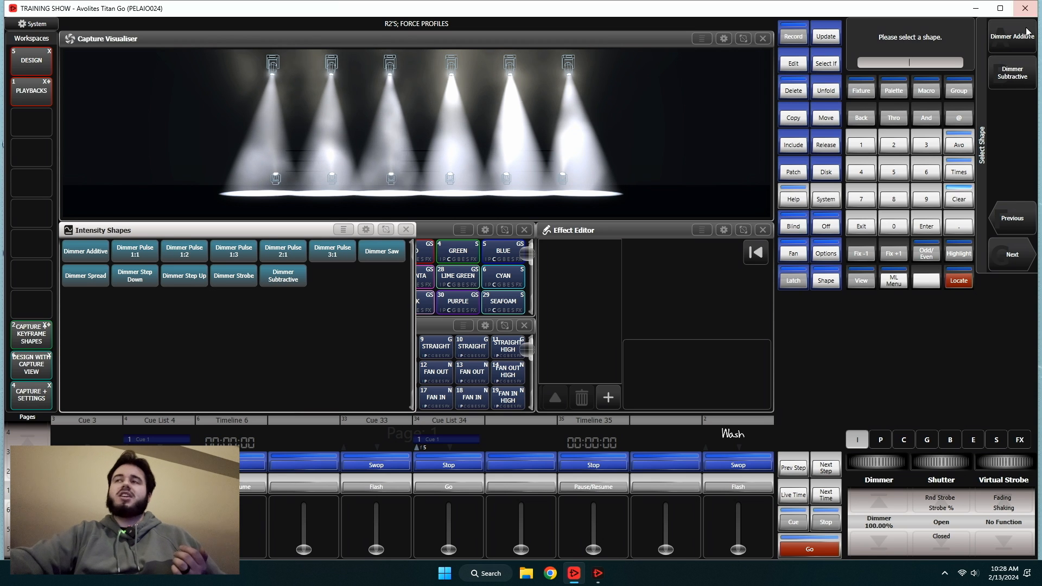
click(1012, 209)
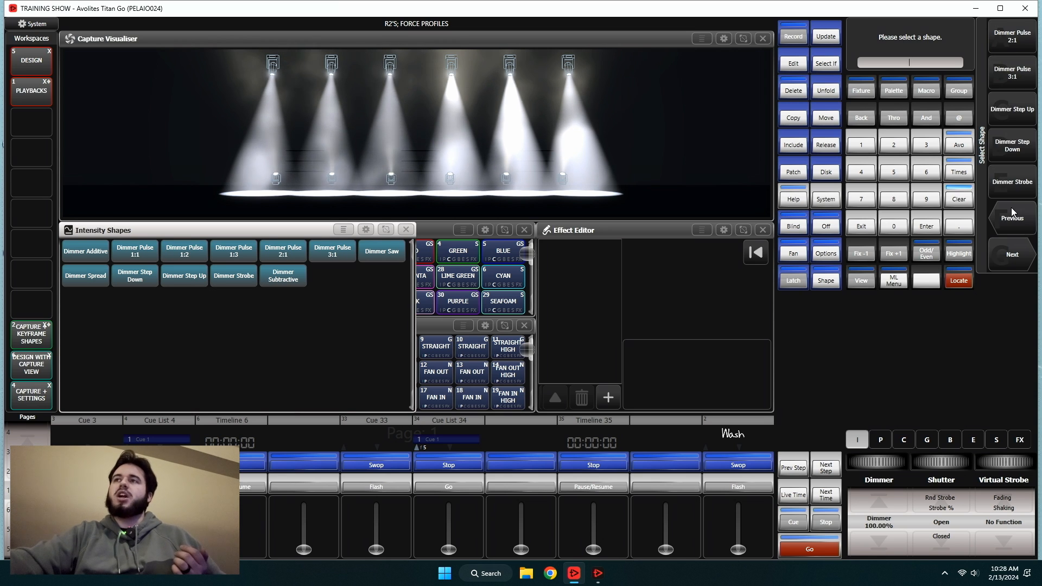
click(1019, 228)
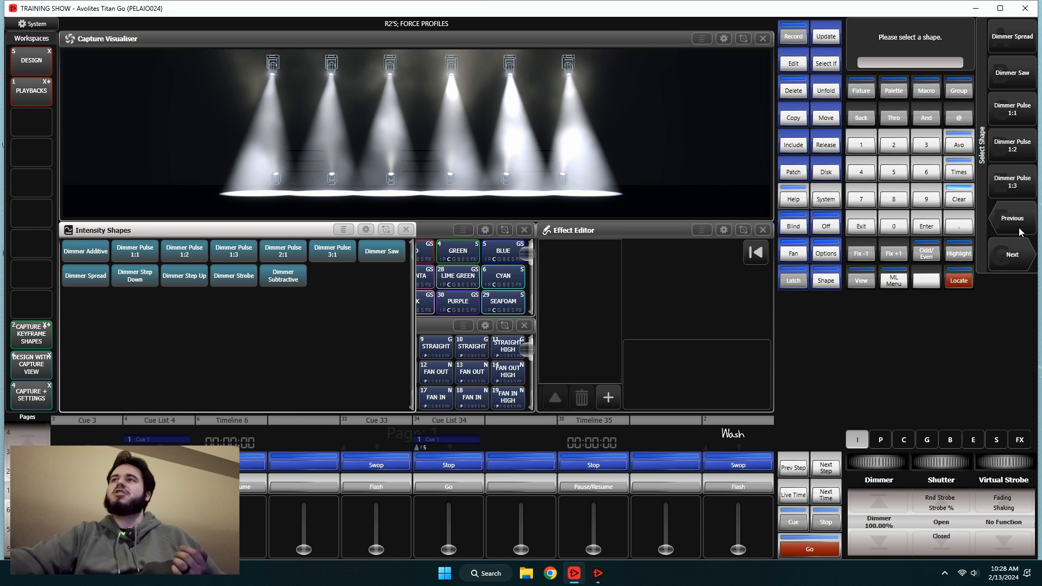
click(1008, 109)
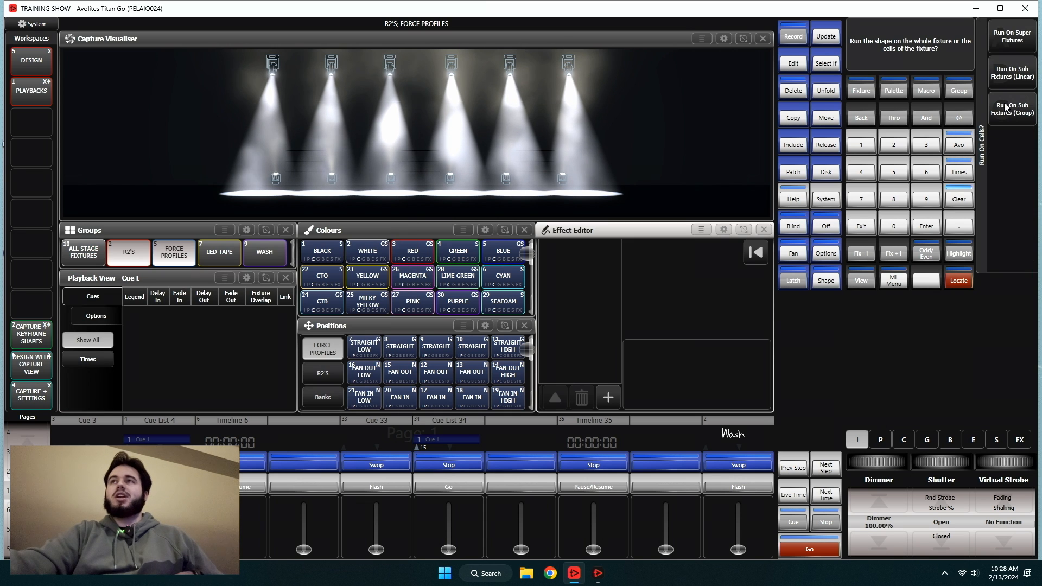
click(1008, 35)
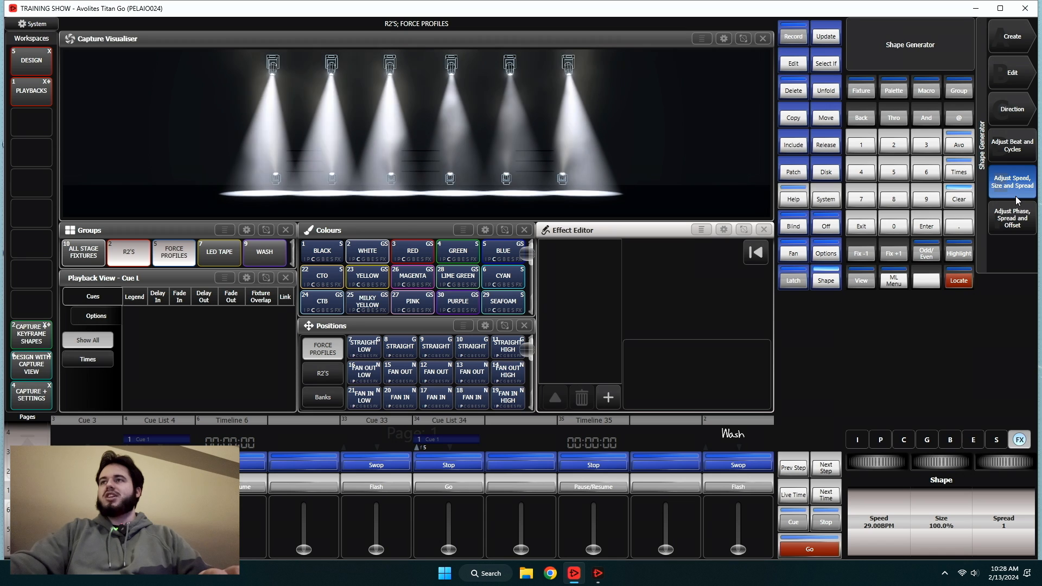
Show the shape's beat and cycle settings, followed by its phase, spread and offset settings
click(1012, 147)
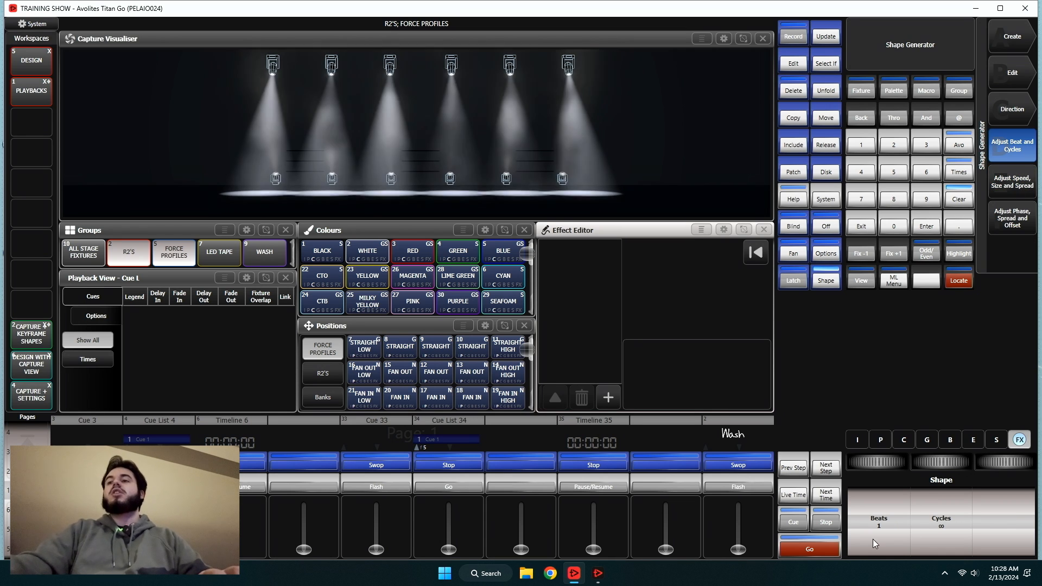
click(1021, 215)
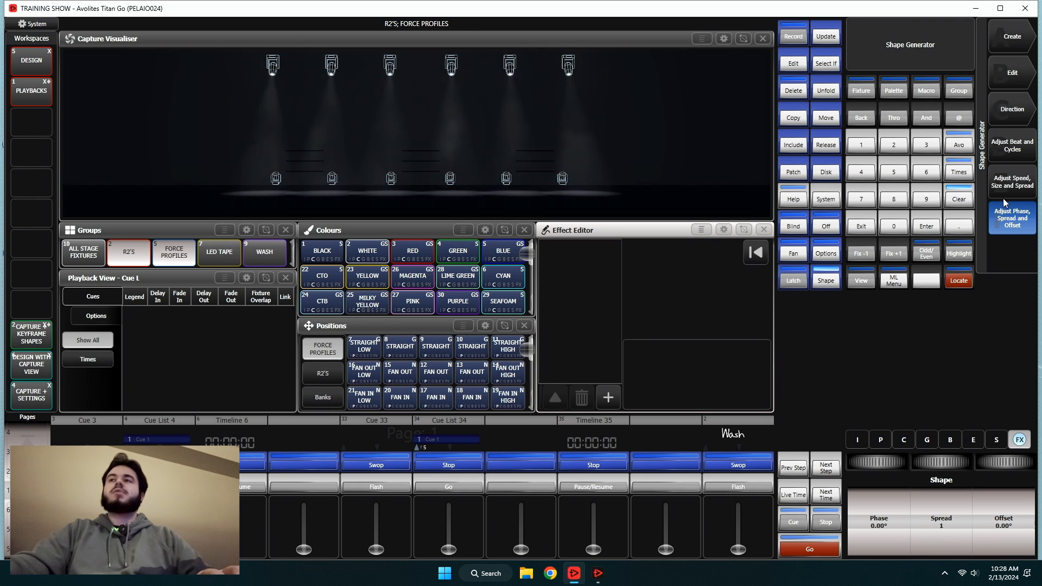
Set the dimmer shape's speed to 100 BPM and reduce its size to 25.9%
click(1008, 183)
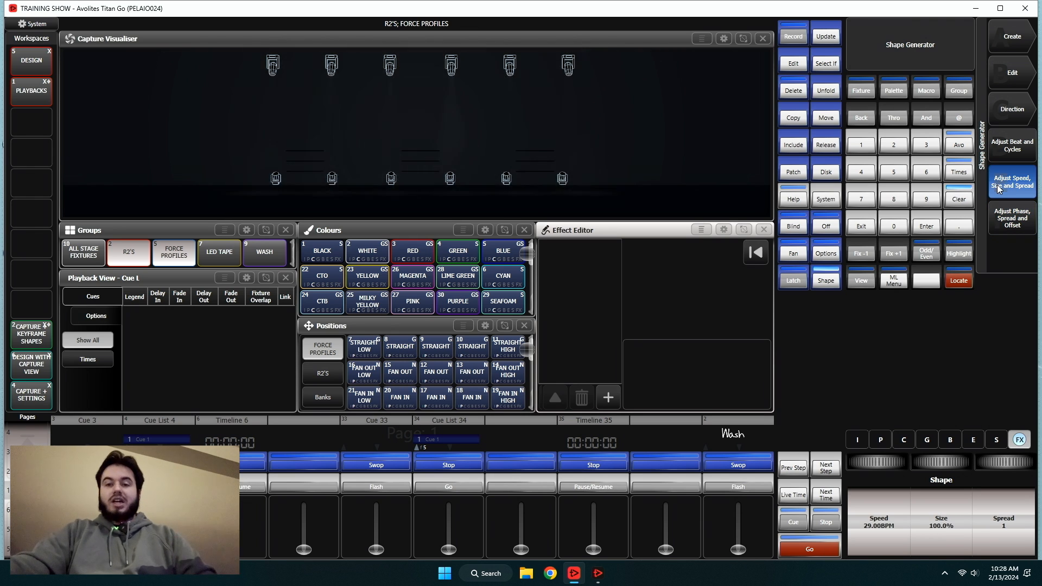
click(874, 523)
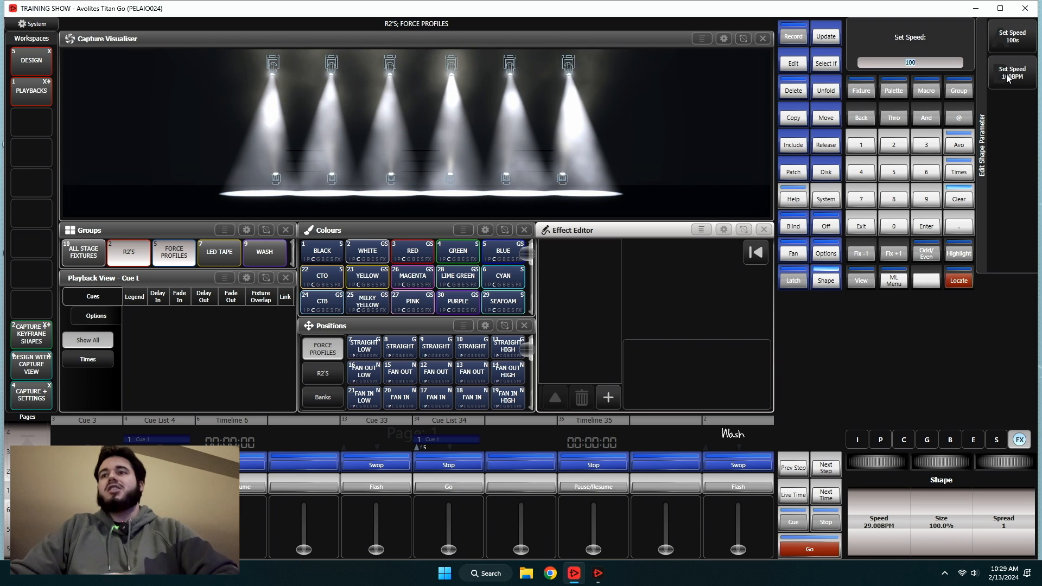
click(1008, 73)
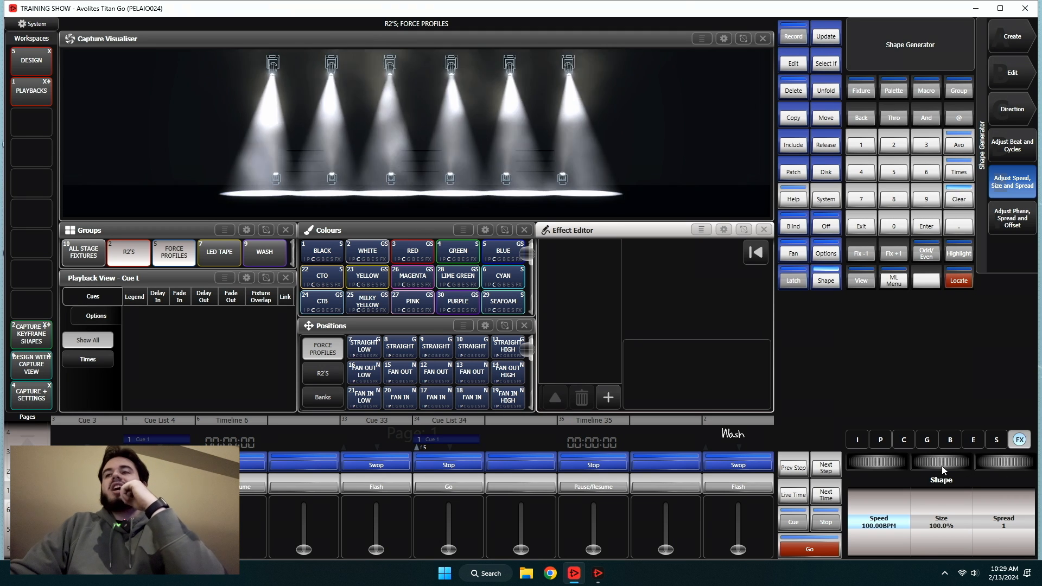
scroll(942, 464, down, 1)
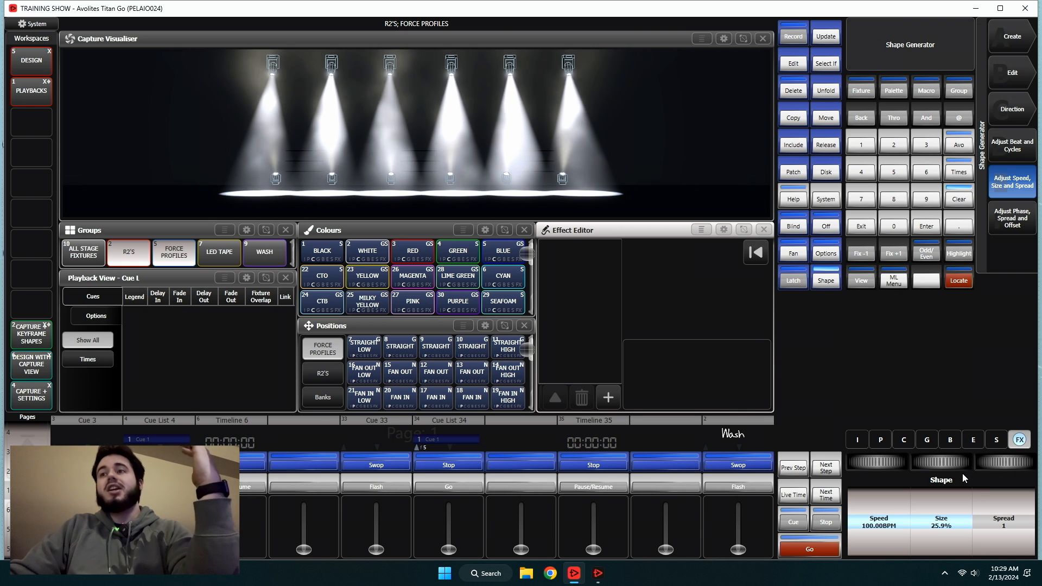
Set the selected fixtures' base dimmer level to 0% and bring back the shape parameter controls
click(851, 440)
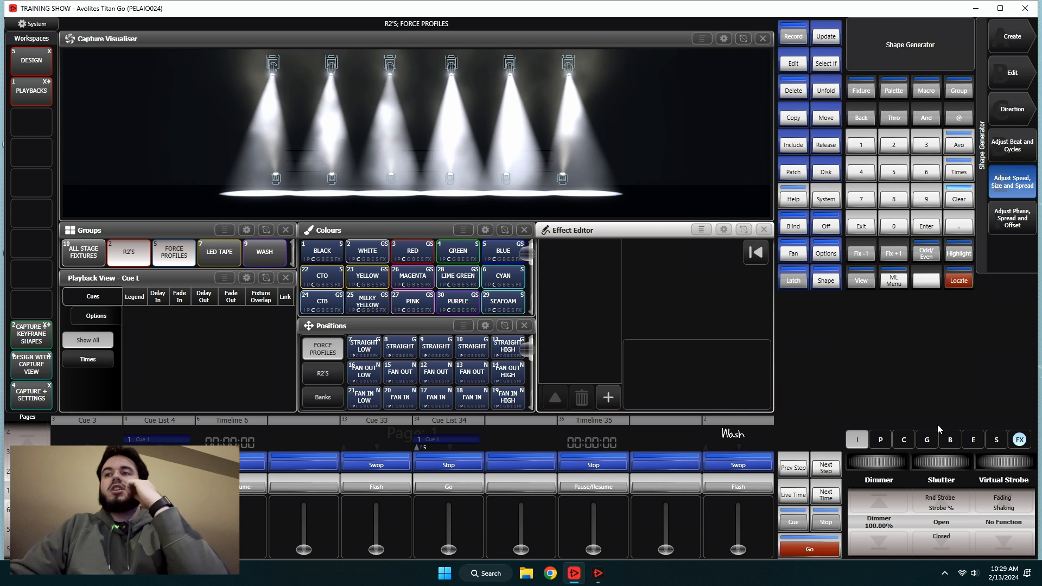
click(1021, 440)
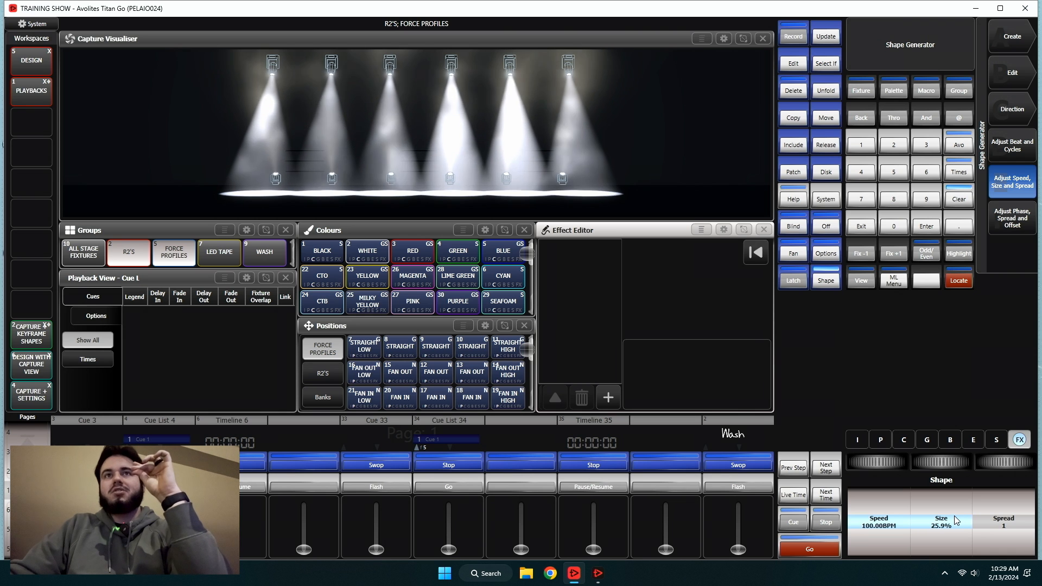
click(859, 441)
click(880, 538)
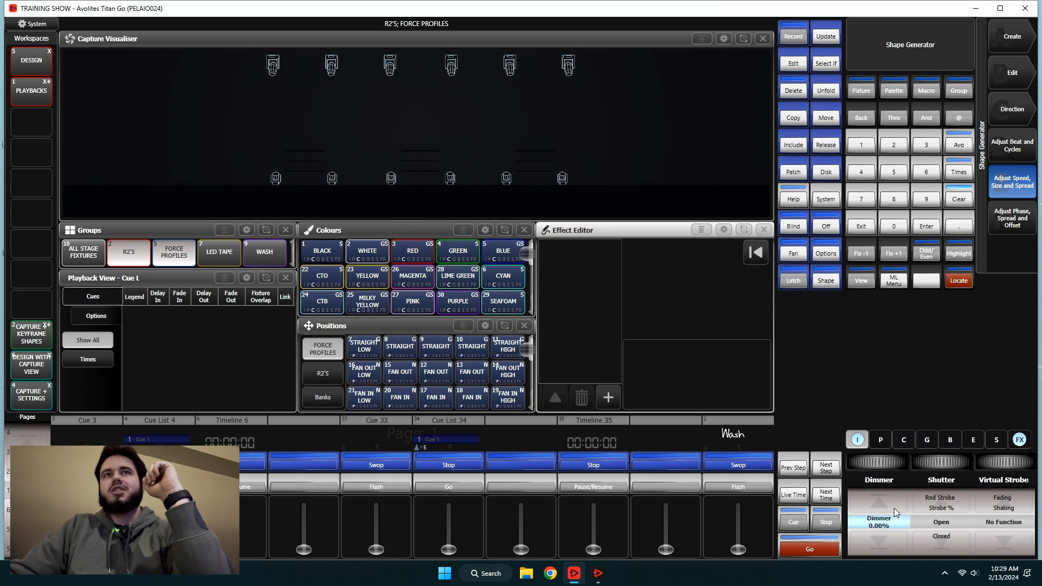
click(1019, 440)
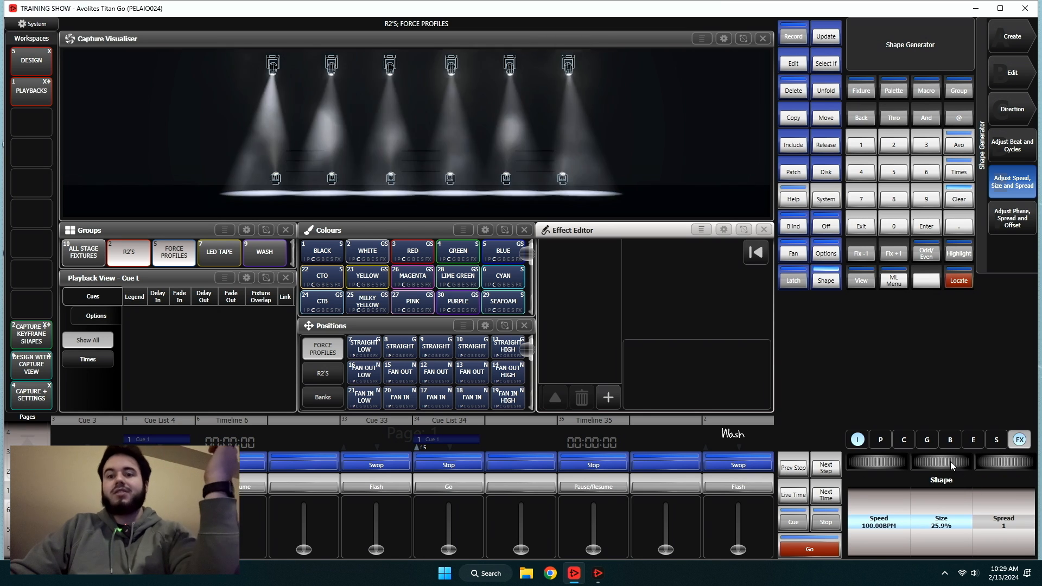
Increase the dimmer shape's size in stages and set it to exactly 50%
drag(942, 462, 974, 493)
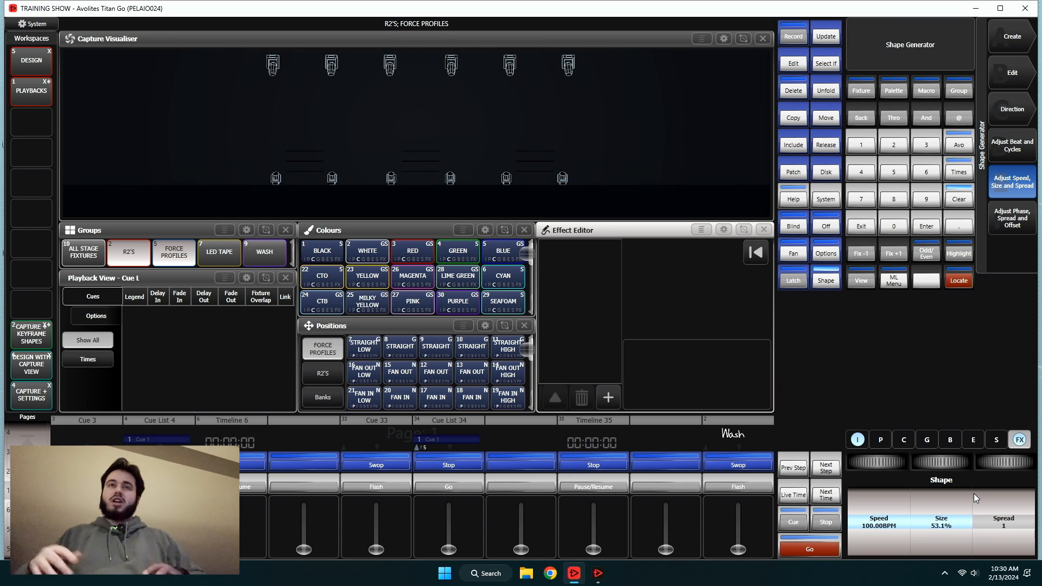
drag(939, 462, 959, 463)
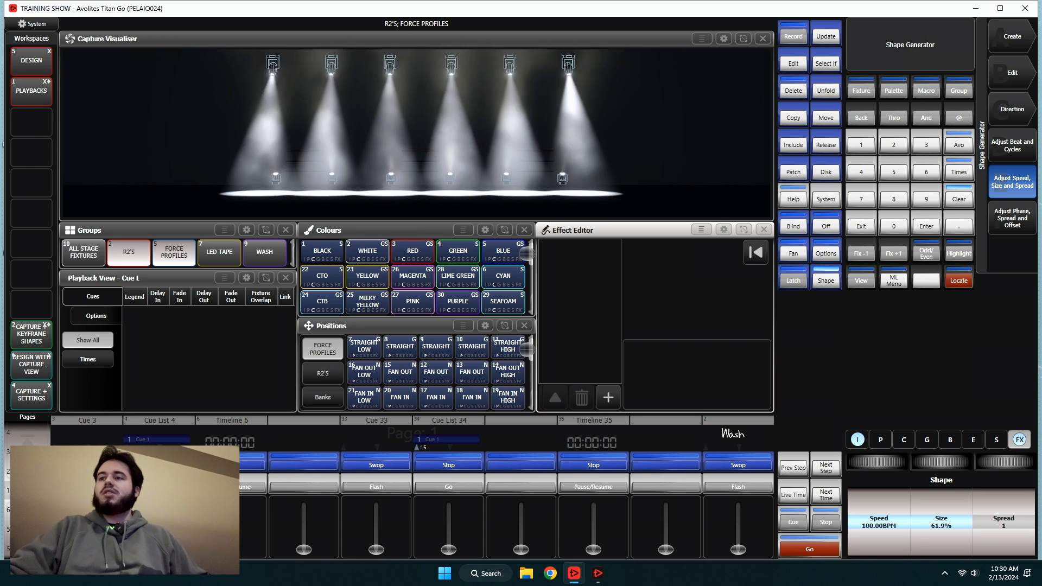
click(940, 525)
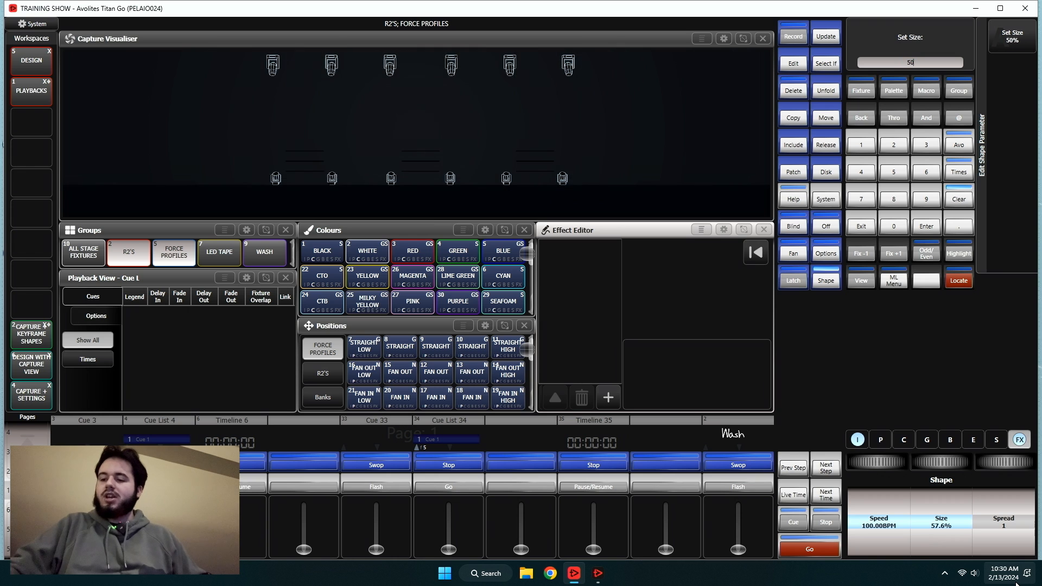
text(50)
key(Return)
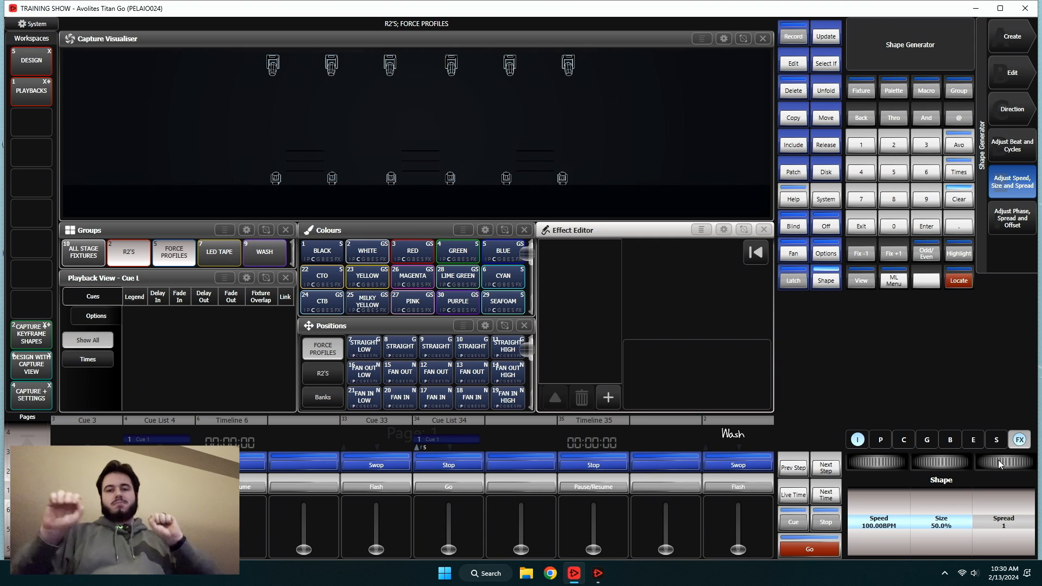
Try different spread values for the dimmer shape, going up to 23, and settle on a spread of 4
scroll(998, 460, up, 3)
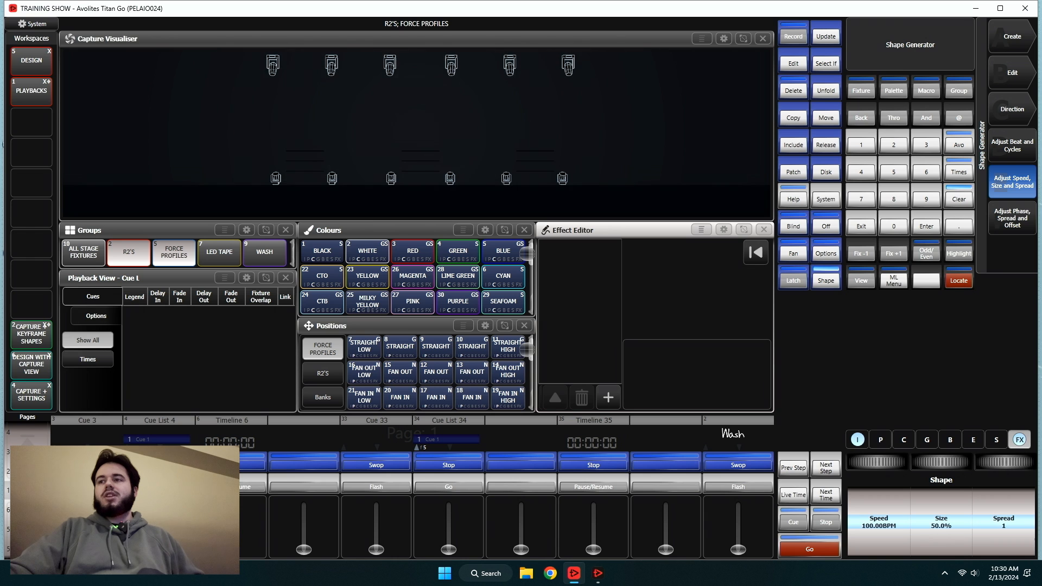
scroll(1002, 462, down, 2)
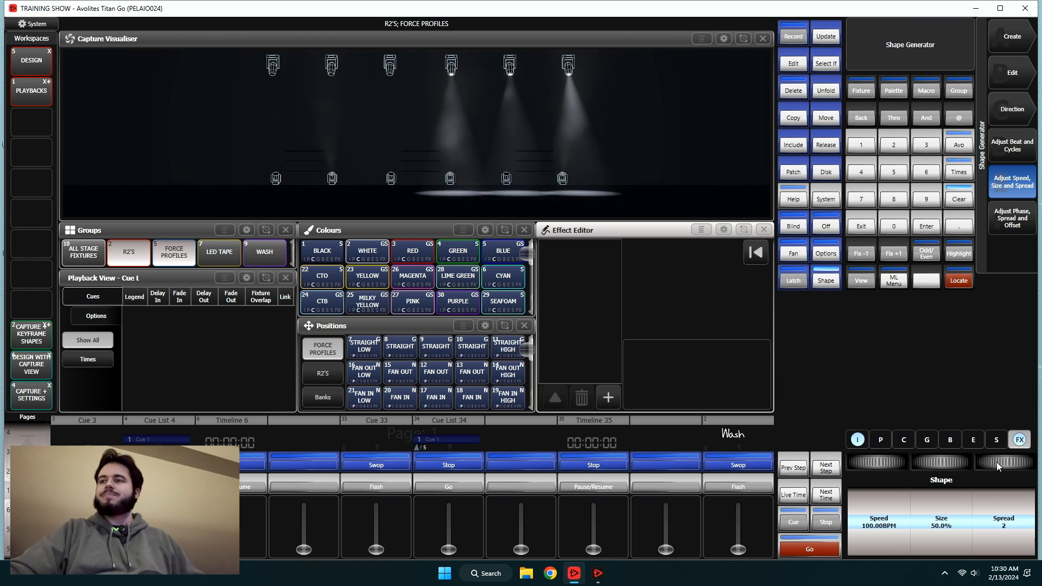
drag(998, 462, 1018, 462)
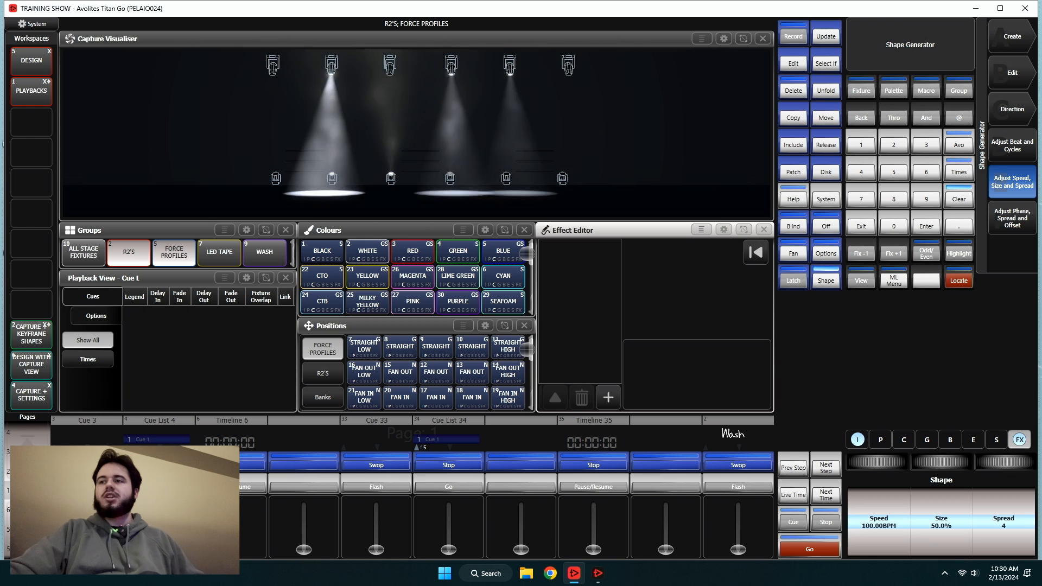
drag(997, 461, 1032, 462)
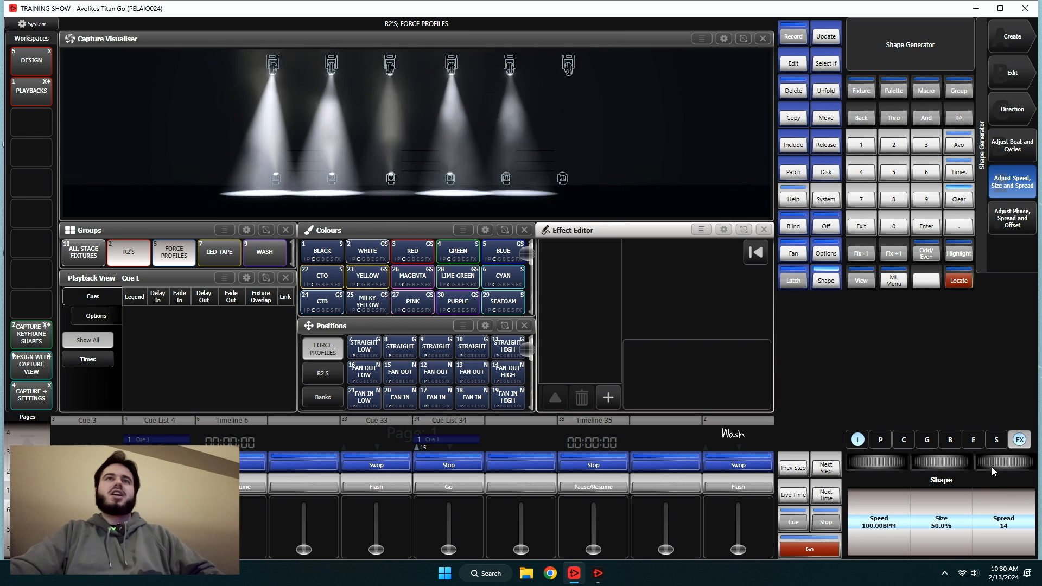
drag(992, 468, 1023, 468)
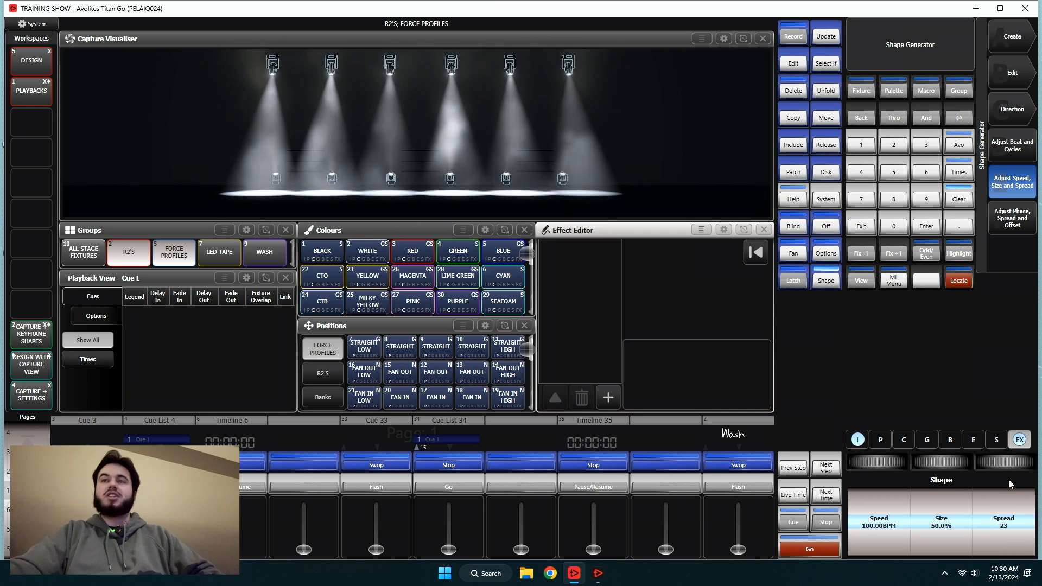
mouse_move(1007, 464)
mouse_down()
mouse_move(985, 464)
mouse_move(994, 463)
mouse_up()
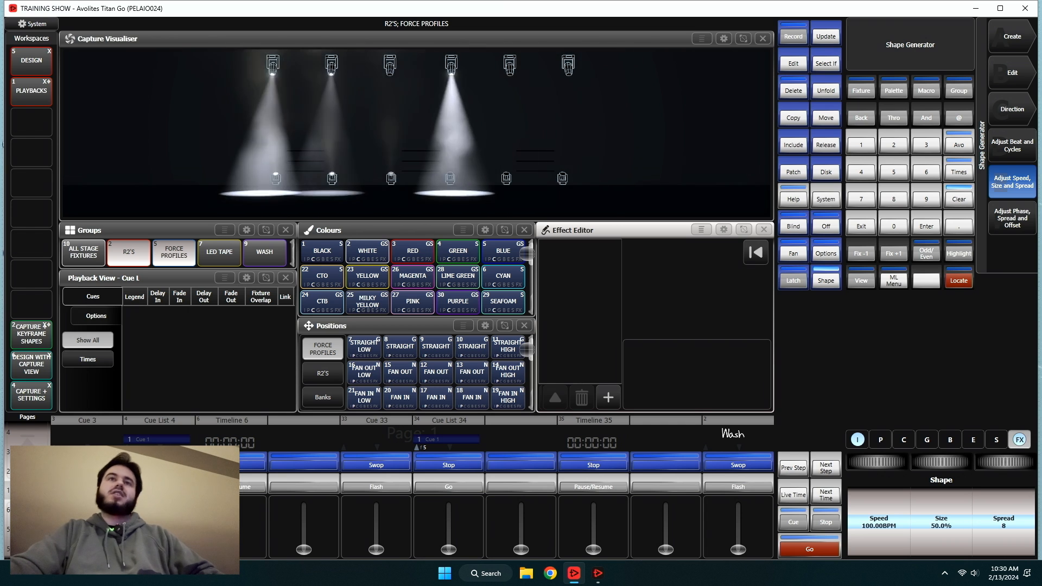
drag(997, 463, 1004, 464)
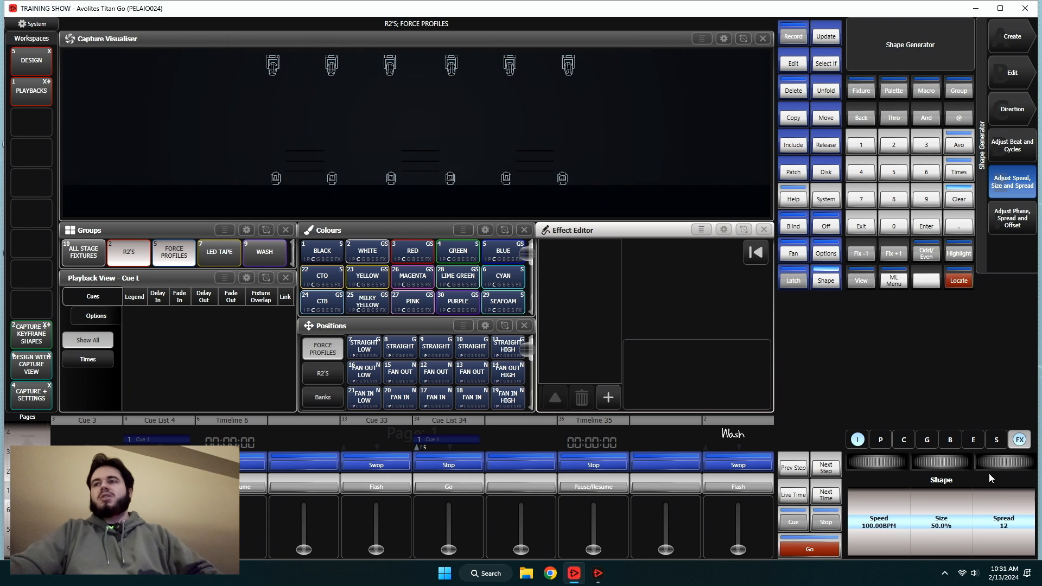
mouse_move(1005, 463)
mouse_down()
mouse_move(987, 463)
mouse_move(995, 457)
mouse_up()
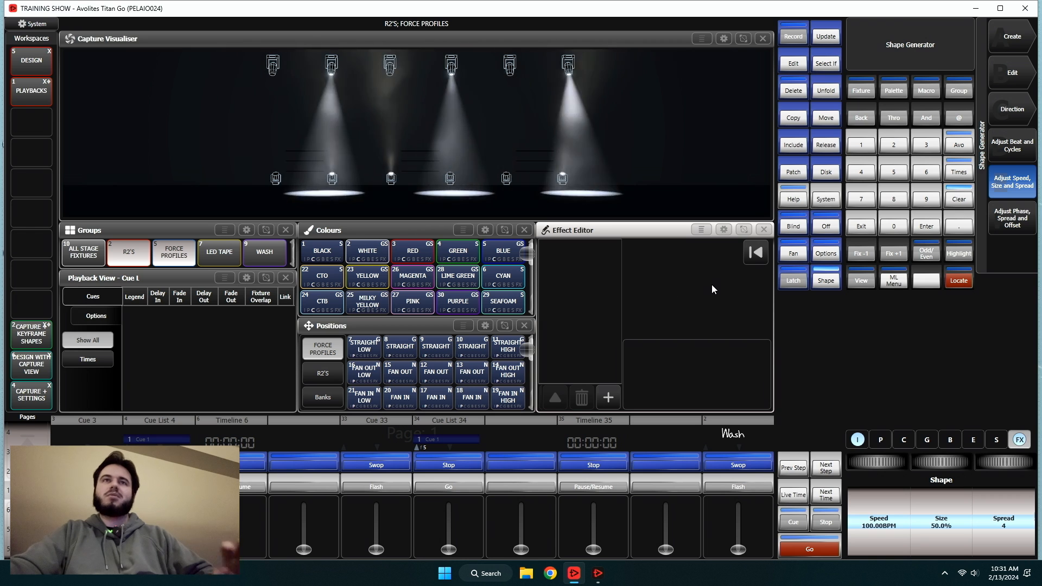
Try raising the dimmer shape's beat count up to 32, and set it to 4 beats
click(1013, 147)
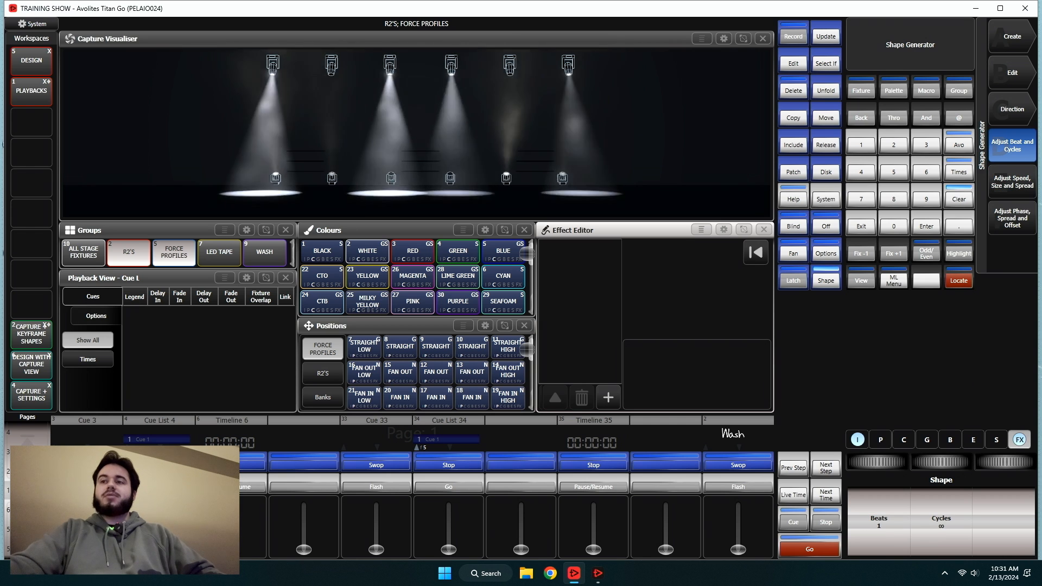
drag(875, 460, 896, 460)
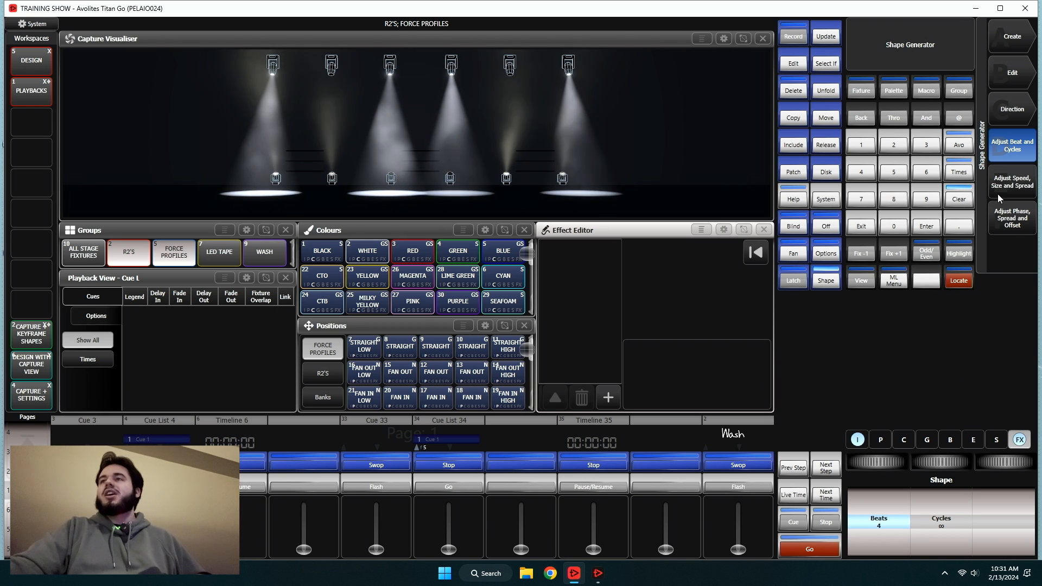
mouse_move(873, 458)
mouse_down()
mouse_move(928, 458)
mouse_move(873, 458)
mouse_move(884, 458)
mouse_up()
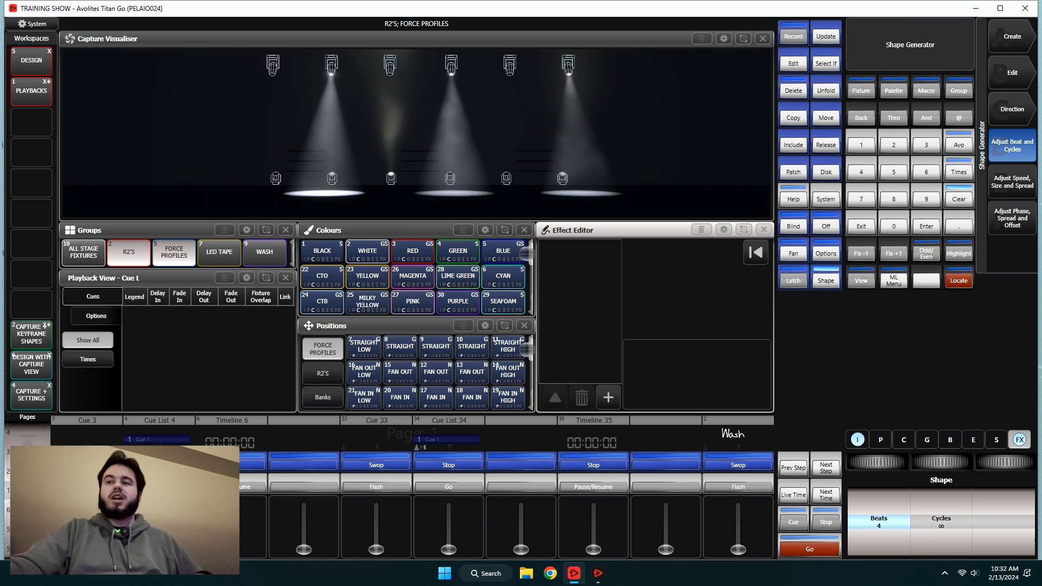
mouse_move(883, 462)
mouse_down()
mouse_move(907, 461)
mouse_move(886, 462)
mouse_up()
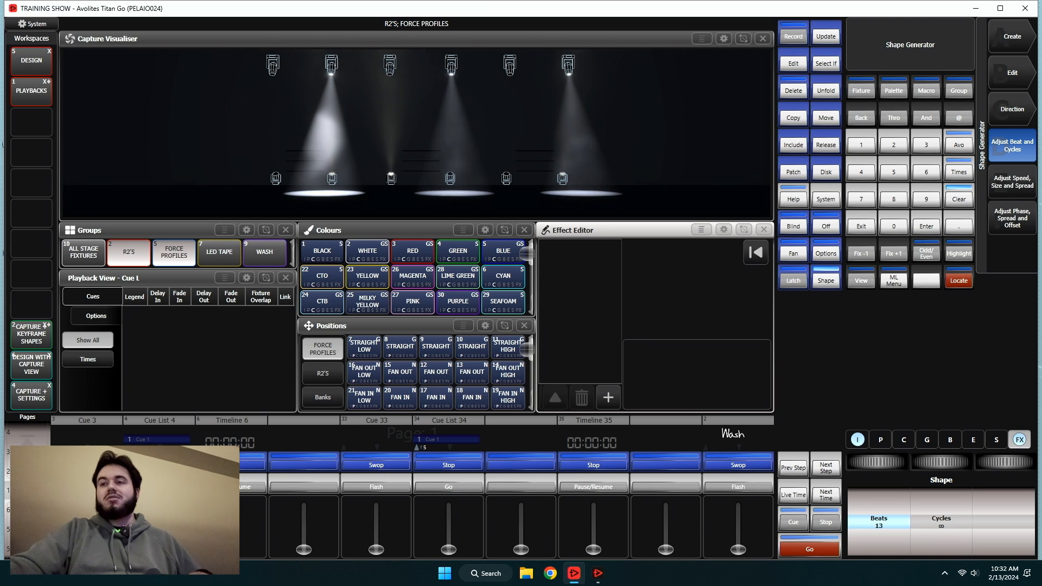
mouse_move(875, 466)
mouse_down()
mouse_move(910, 466)
mouse_move(860, 466)
mouse_up()
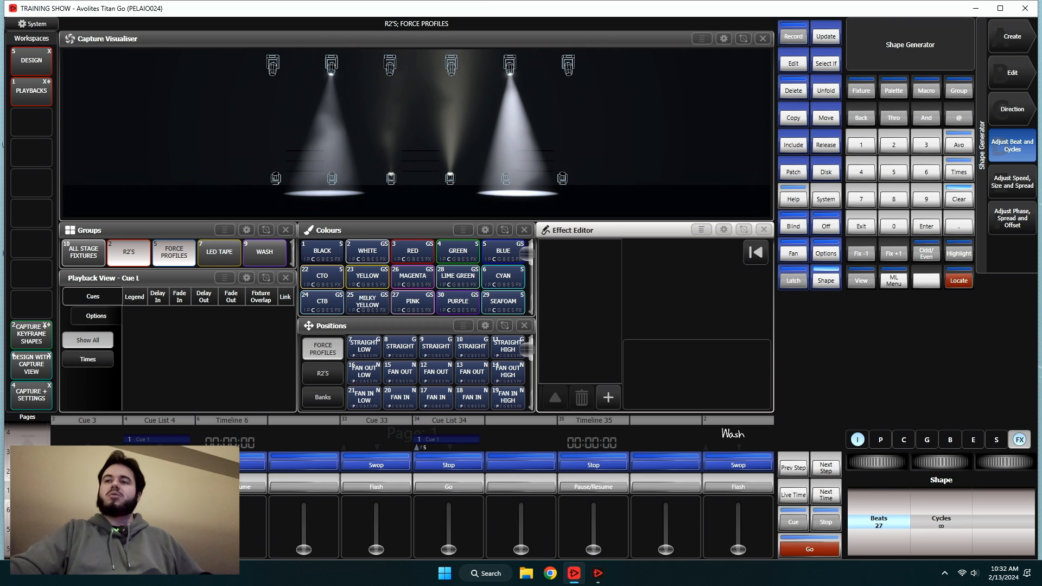
drag(868, 464, 912, 464)
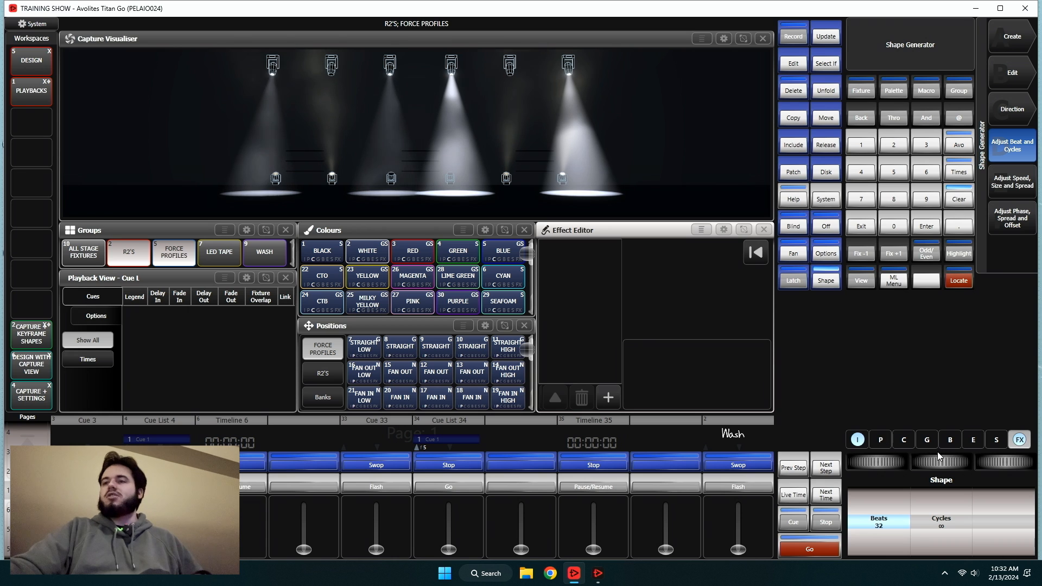
click(887, 523)
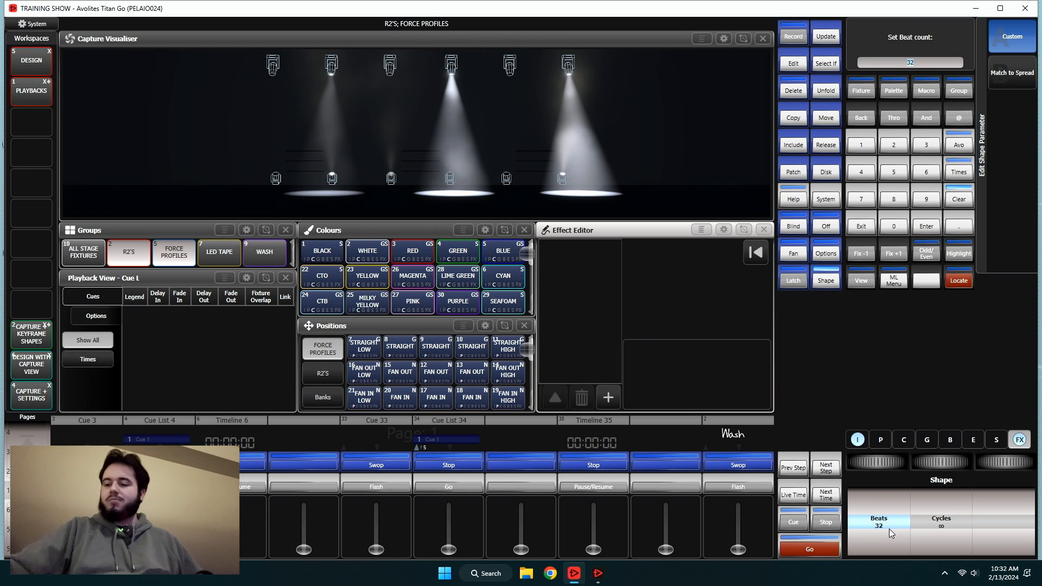
text(4)
key(Return)
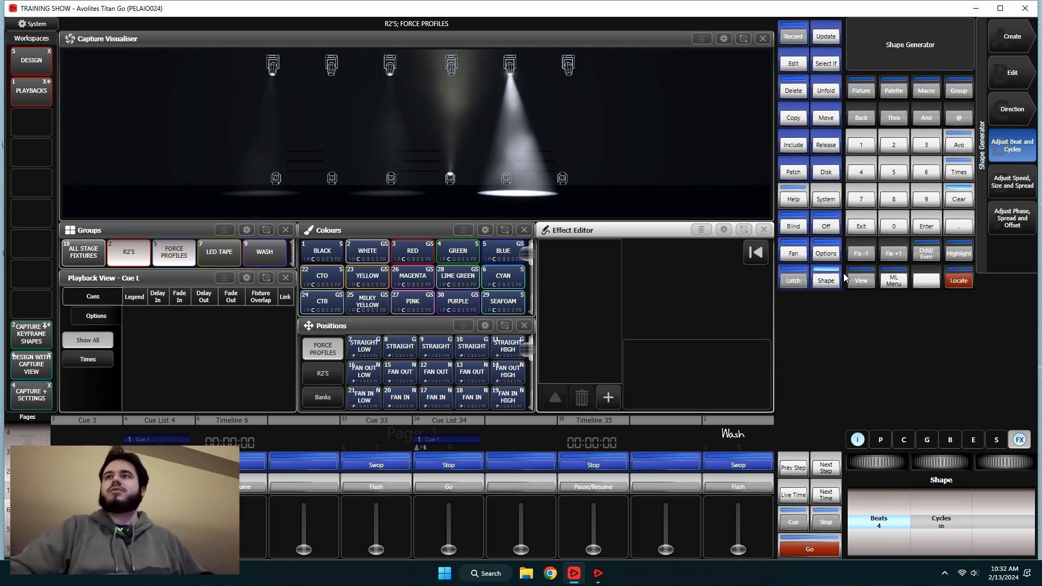
Review the shape's speed, size and beat settings, and set its phase offset to 90°
click(1012, 187)
click(1012, 146)
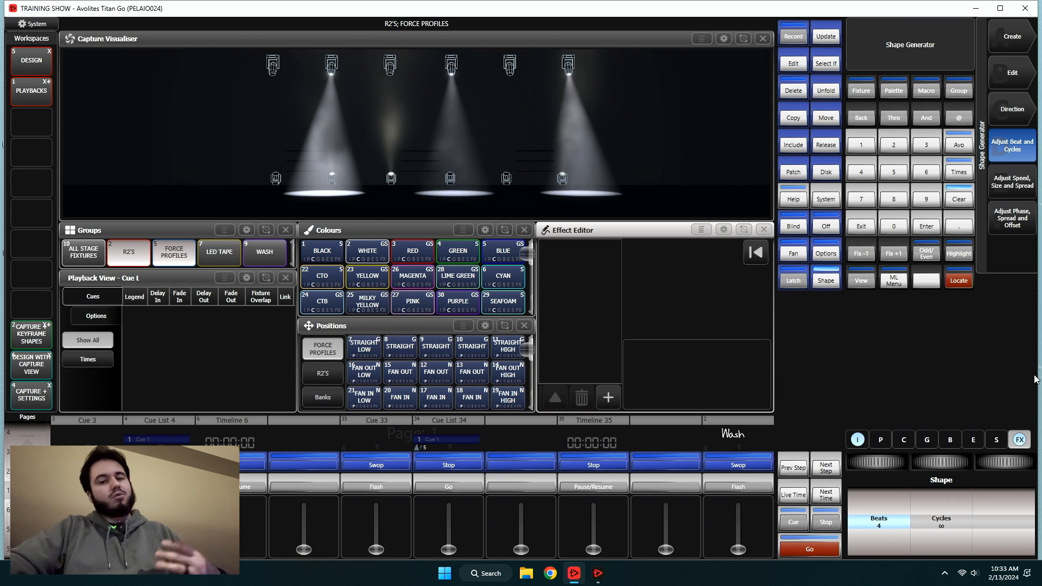
click(1019, 191)
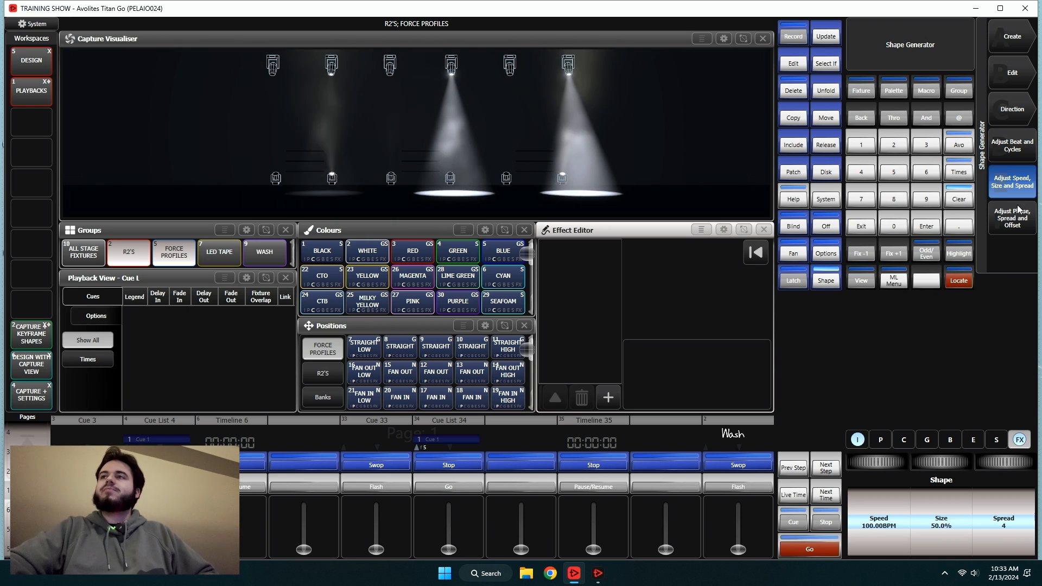
click(1018, 216)
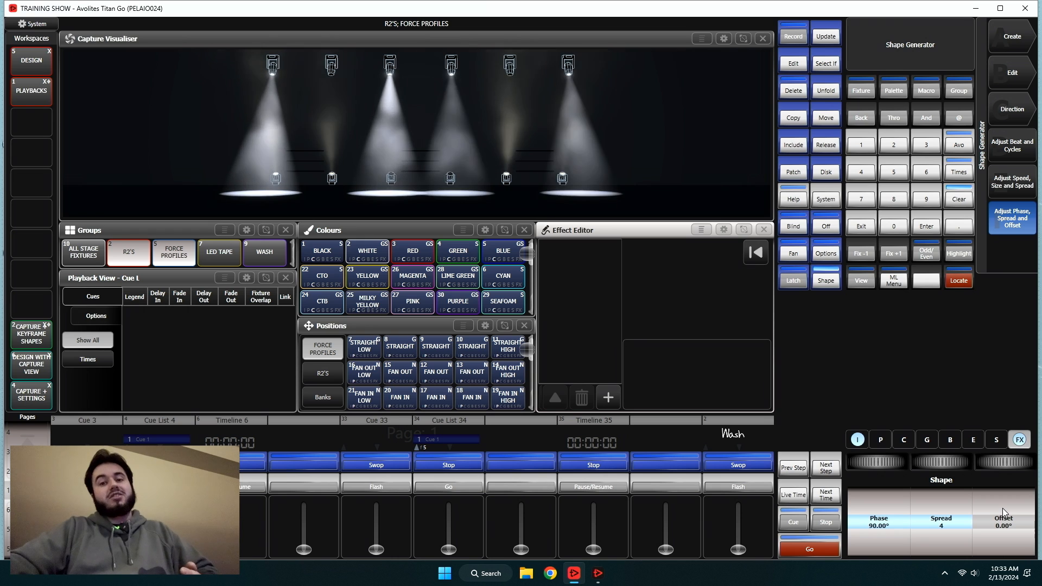
click(1003, 528)
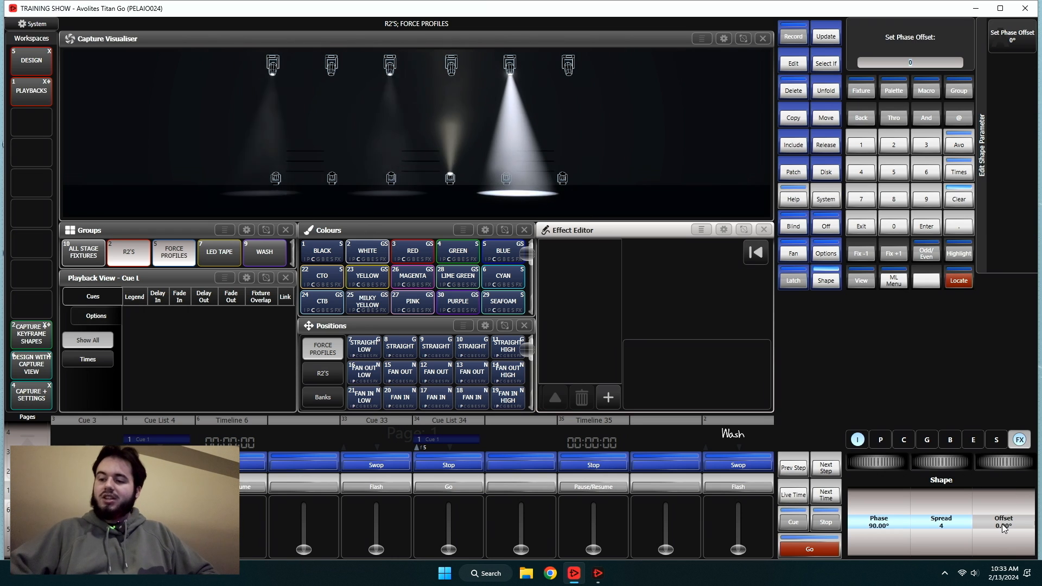
key(Return)
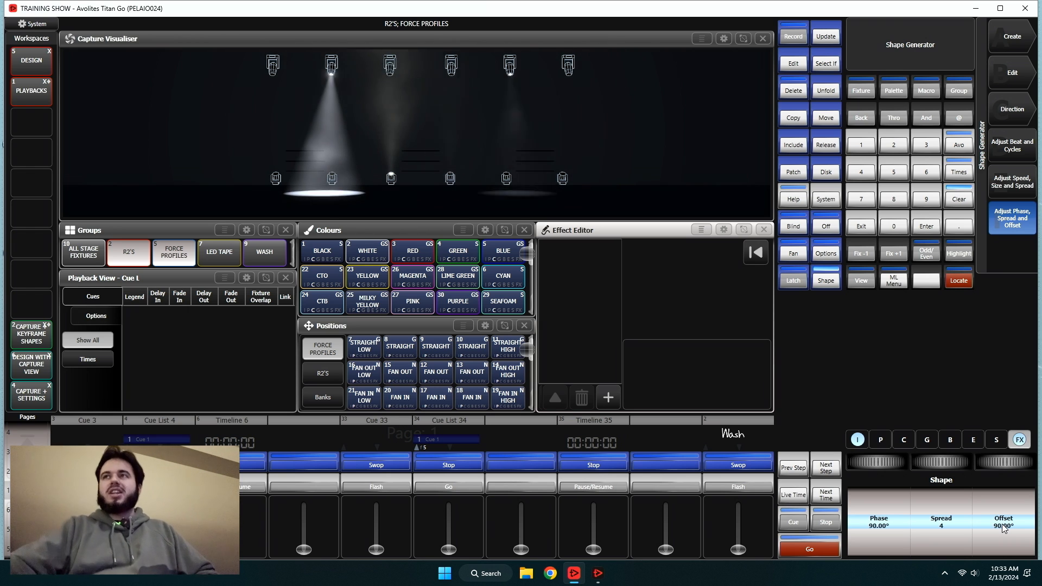
Clear the dimmer shape from the programmer and reselect the R2'S and FORCE PROFILES groups
click(861, 226)
click(959, 200)
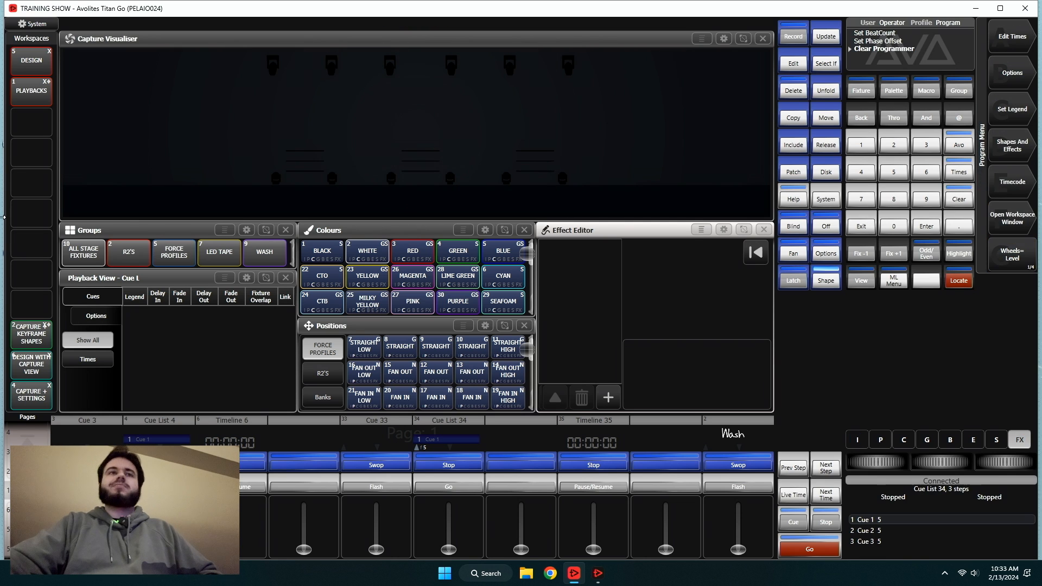
click(129, 258)
click(174, 252)
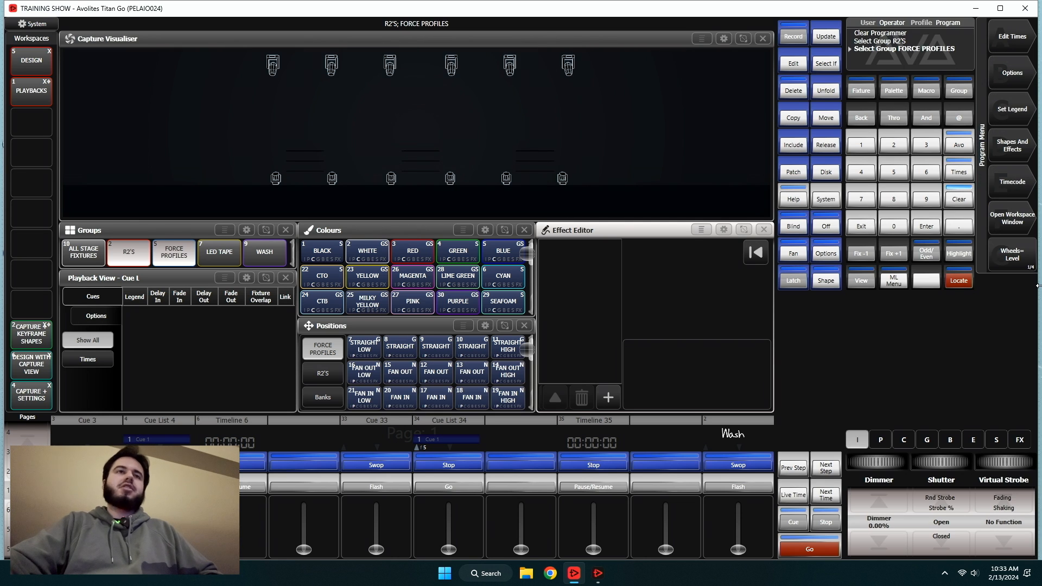
Open the Shape Generator, locate the R2'S and FORCE PROFILES fixtures, and start creating a Pan / Tilt shape
click(1001, 154)
click(1018, 29)
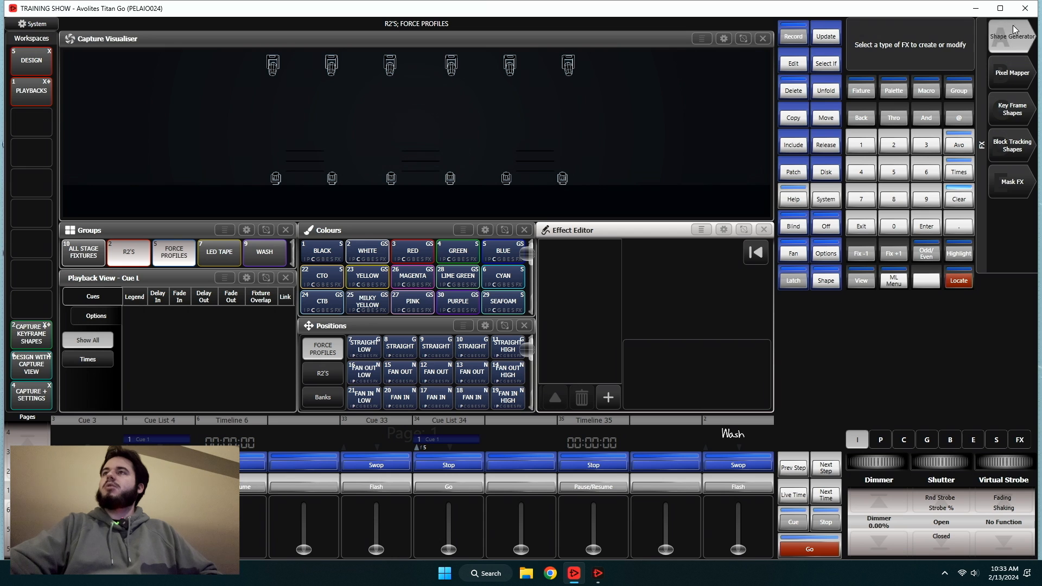
click(960, 283)
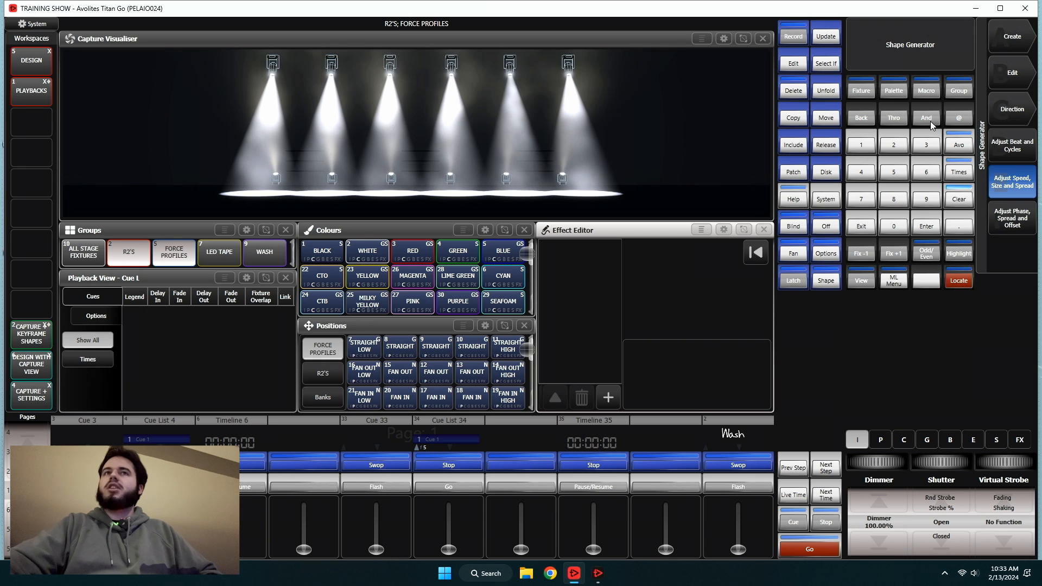
click(1021, 38)
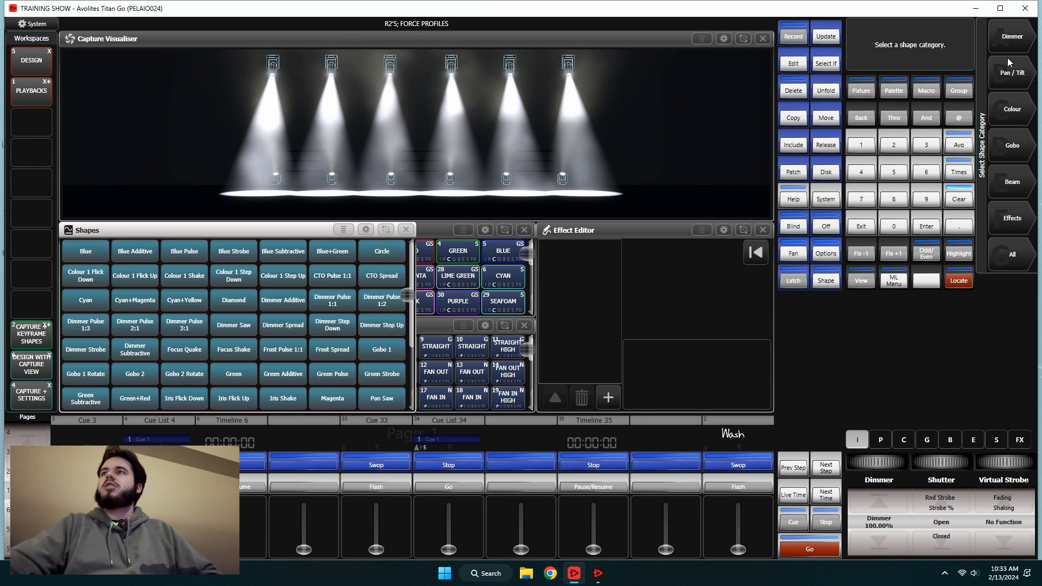
click(1010, 66)
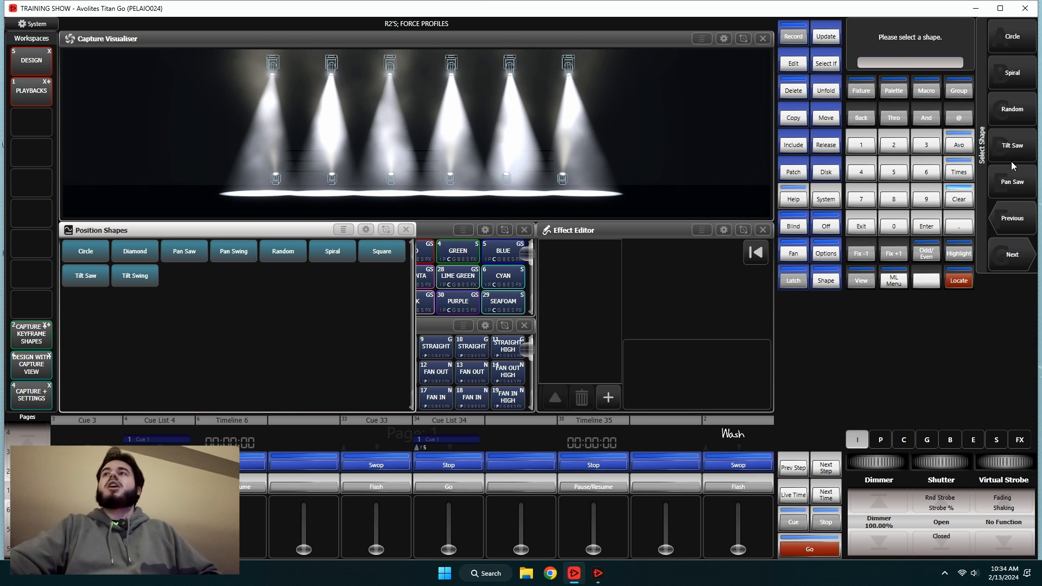
Browse the available position shapes and create a Circle shape on the R2'S and FORCE PROFILES fixtures
click(1026, 257)
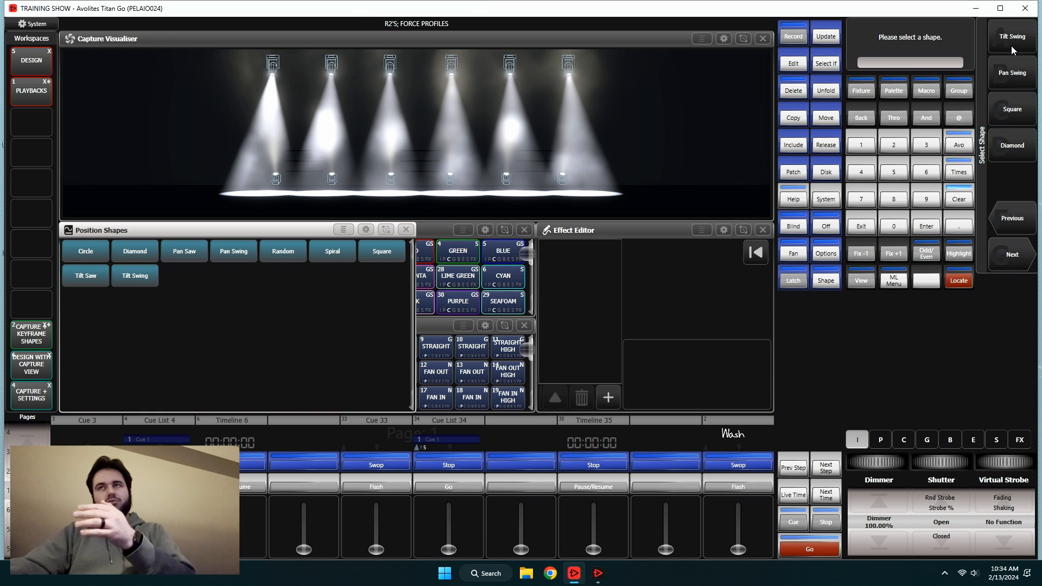
click(1012, 219)
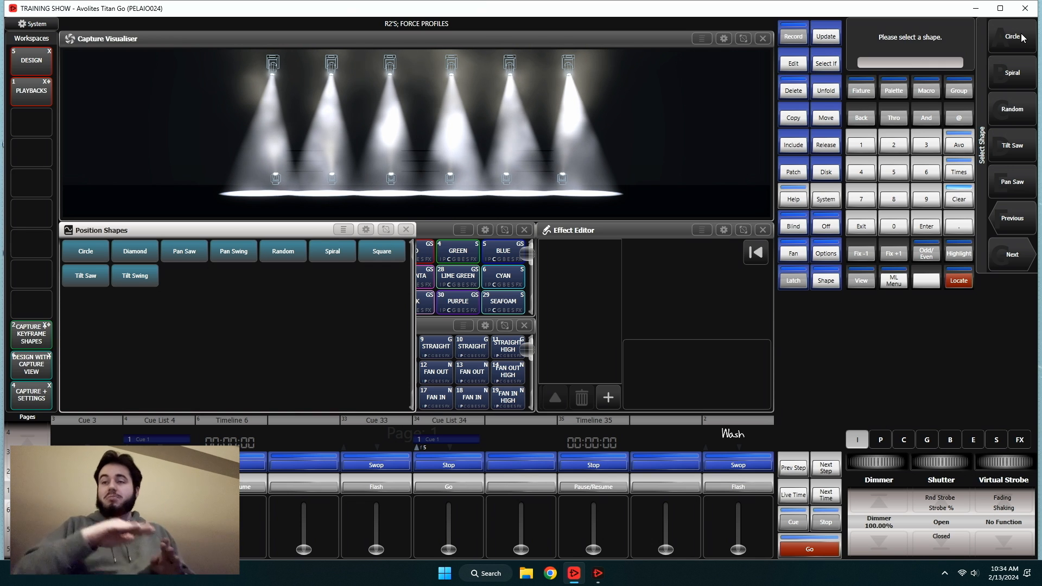
click(1013, 251)
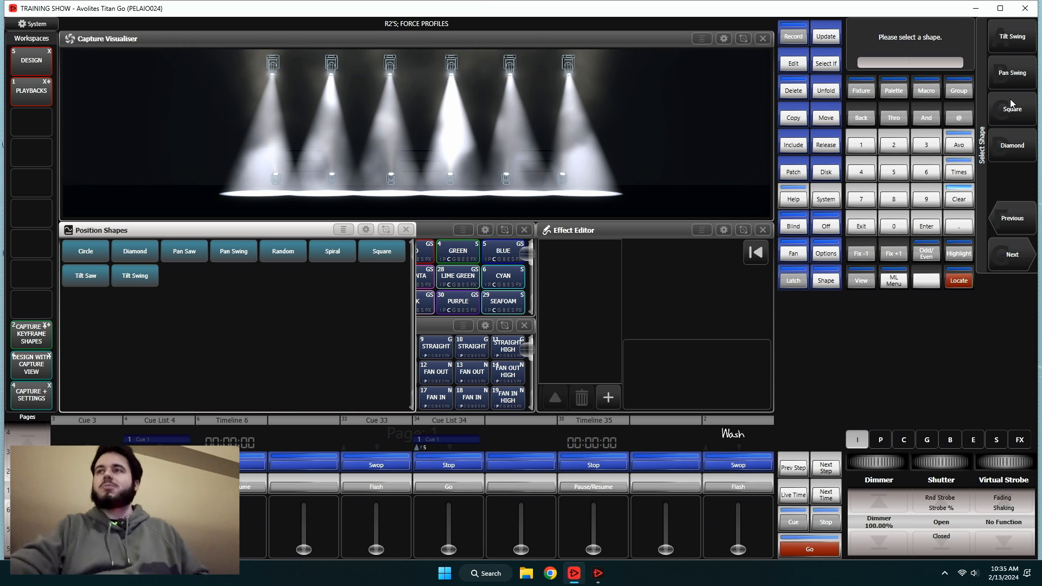
click(1014, 253)
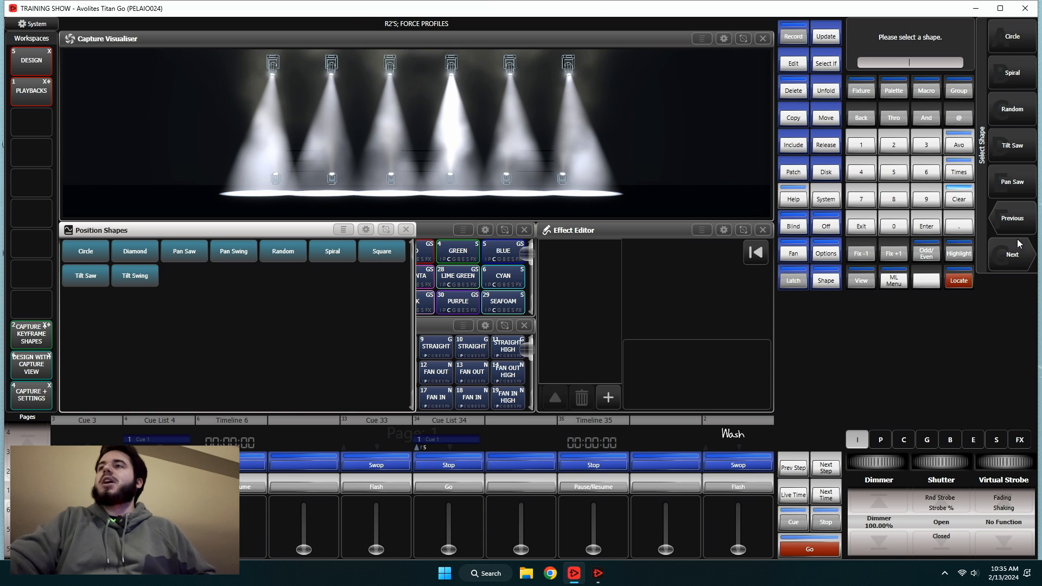
click(1010, 87)
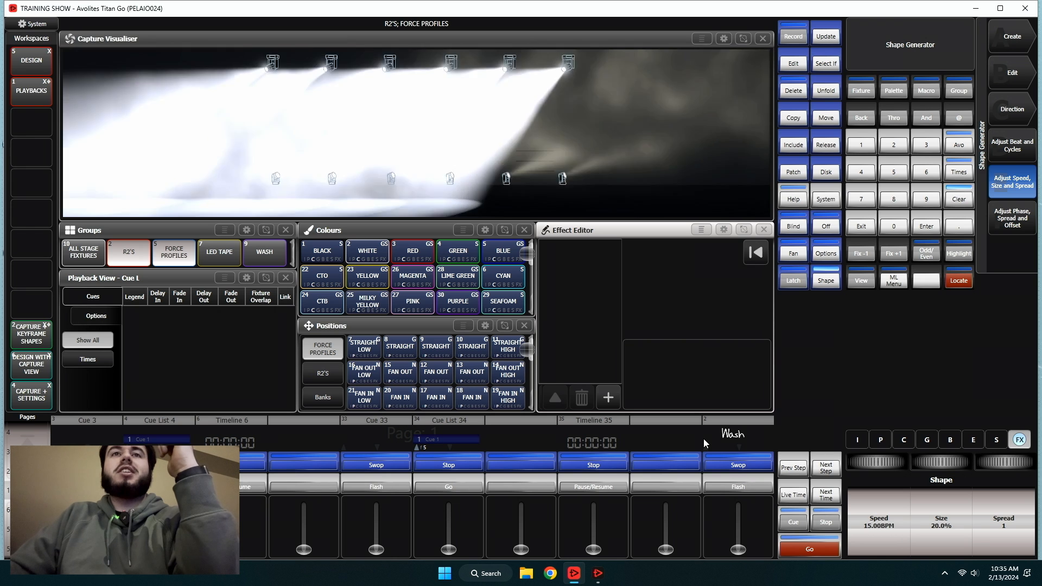
Apply the FORCE PROFILES Fan Out position 13 and set the Circle shape's size to 13.7%
click(431, 373)
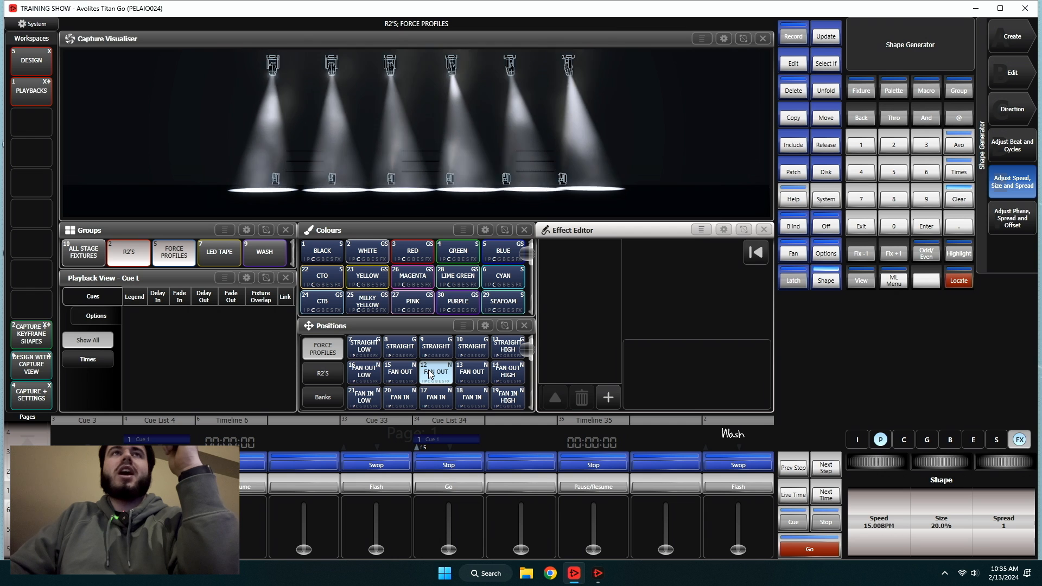
click(459, 375)
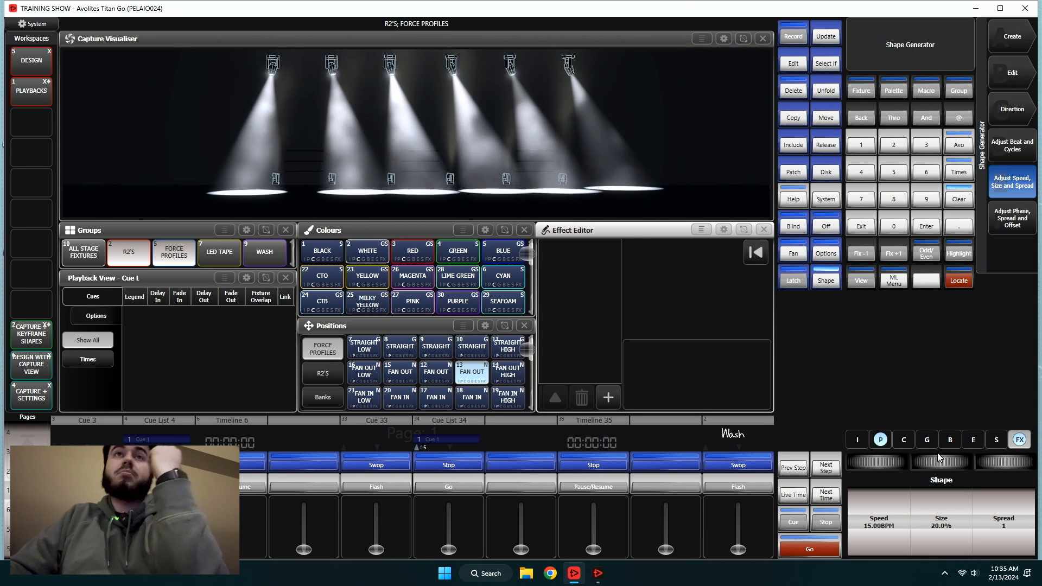
drag(947, 458, 930, 458)
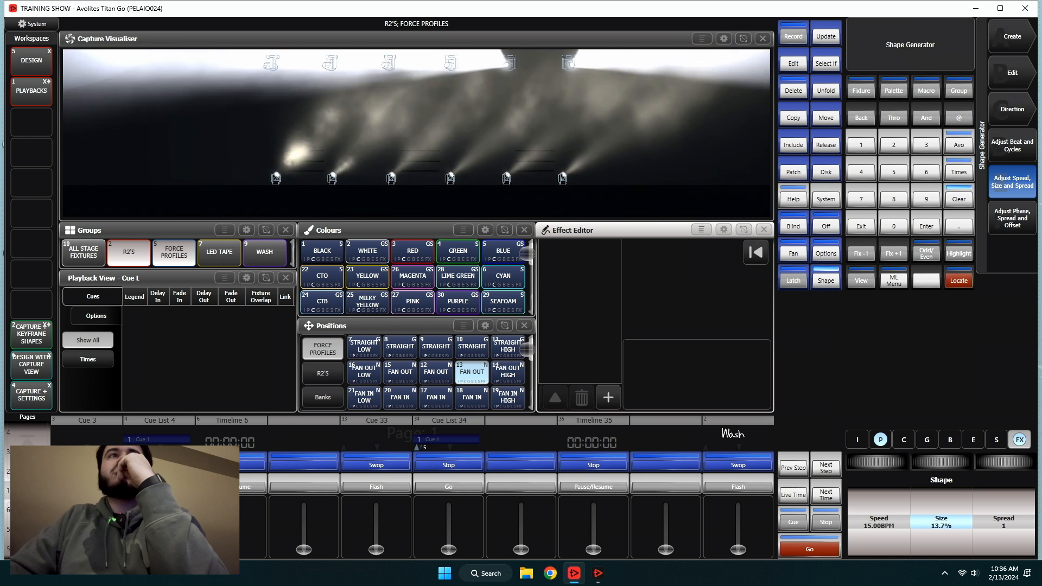
Apply the R2'S Fan Out position 39 to the R2'S group, and reselect both the FORCE PROFILES and R2'S groups
click(139, 254)
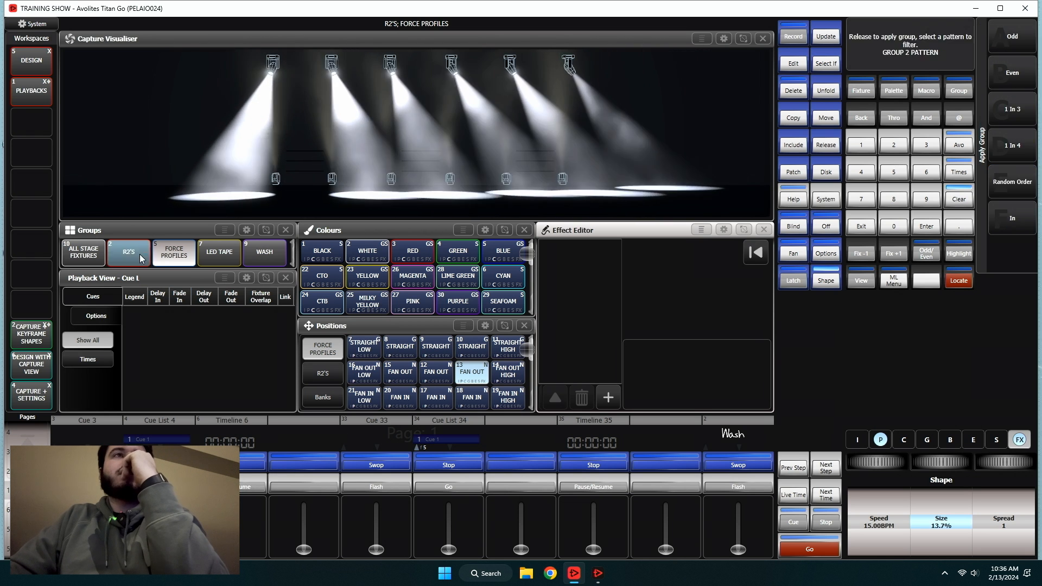
click(322, 374)
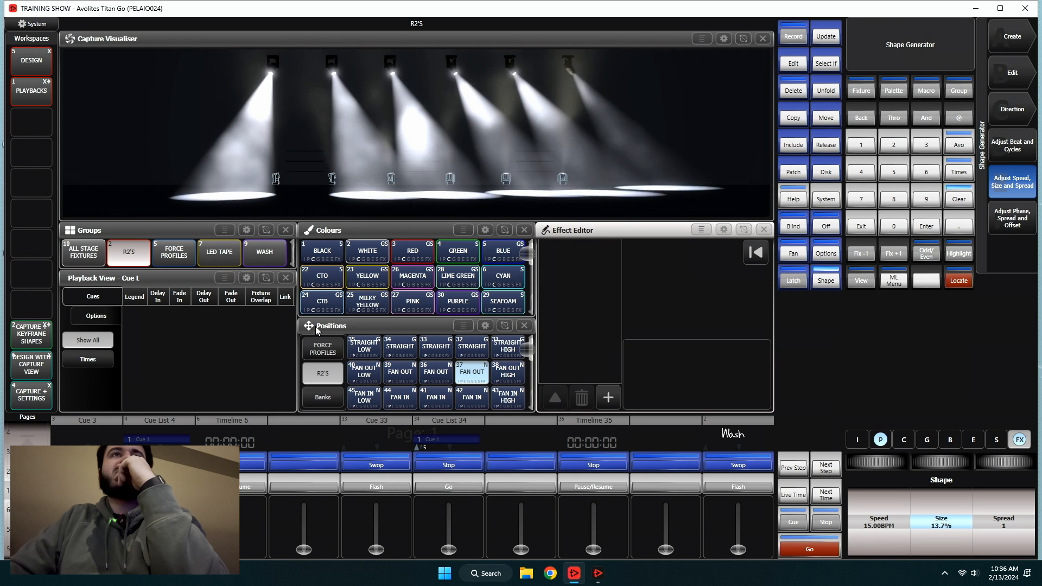
click(403, 375)
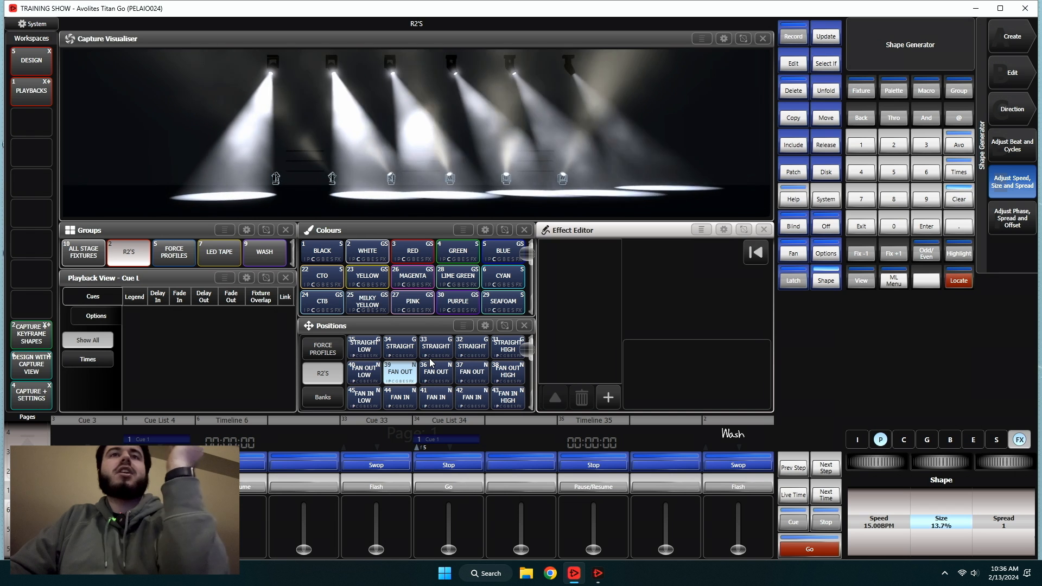
click(179, 254)
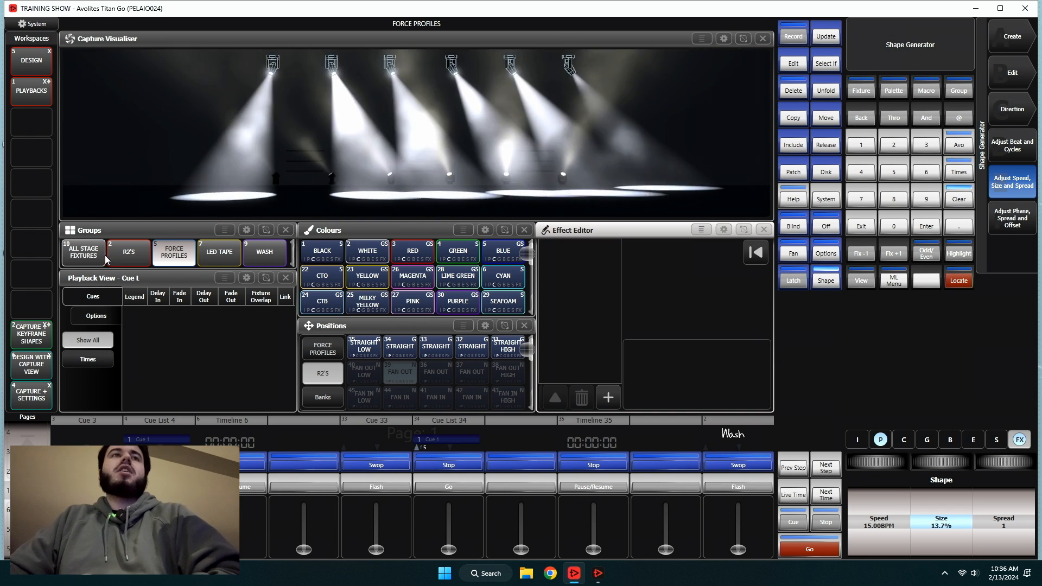
click(125, 253)
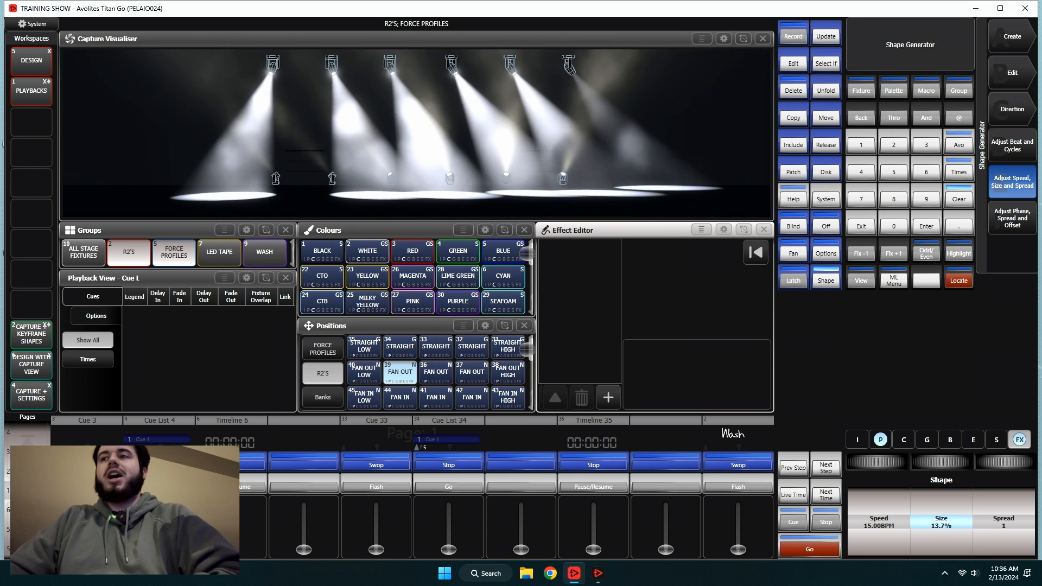
Set the Circle shape's size to 9.3% and its speed to 100 BPM
mouse_move(941, 462)
mouse_down()
mouse_move(929, 462)
mouse_move(948, 466)
mouse_up()
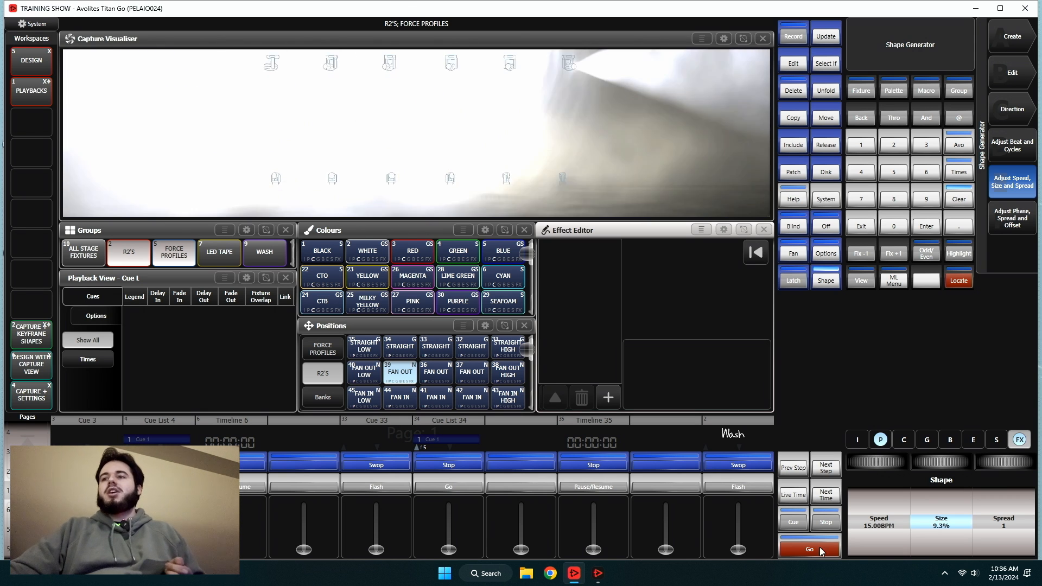
click(880, 524)
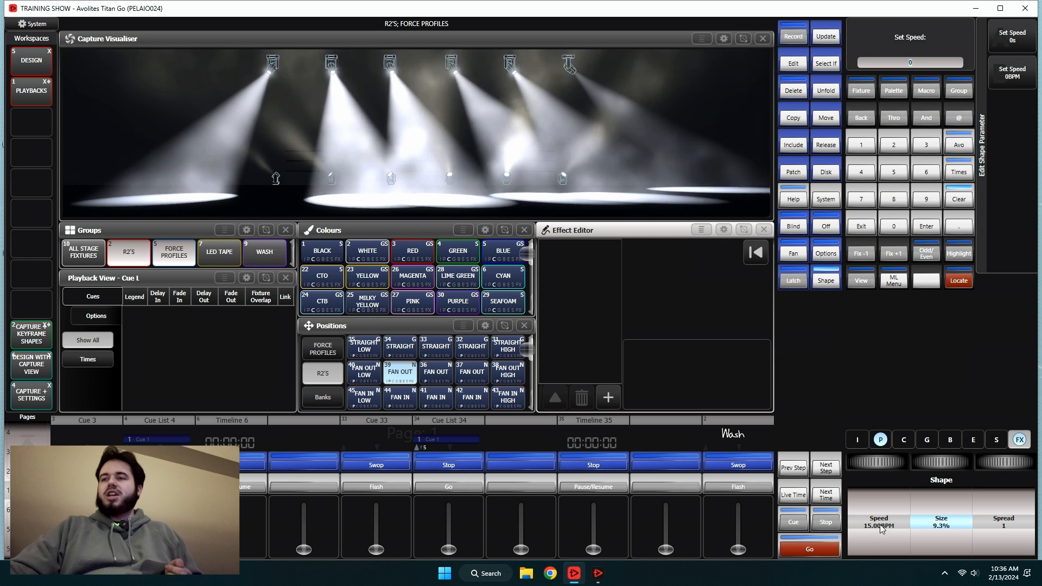
text(1)
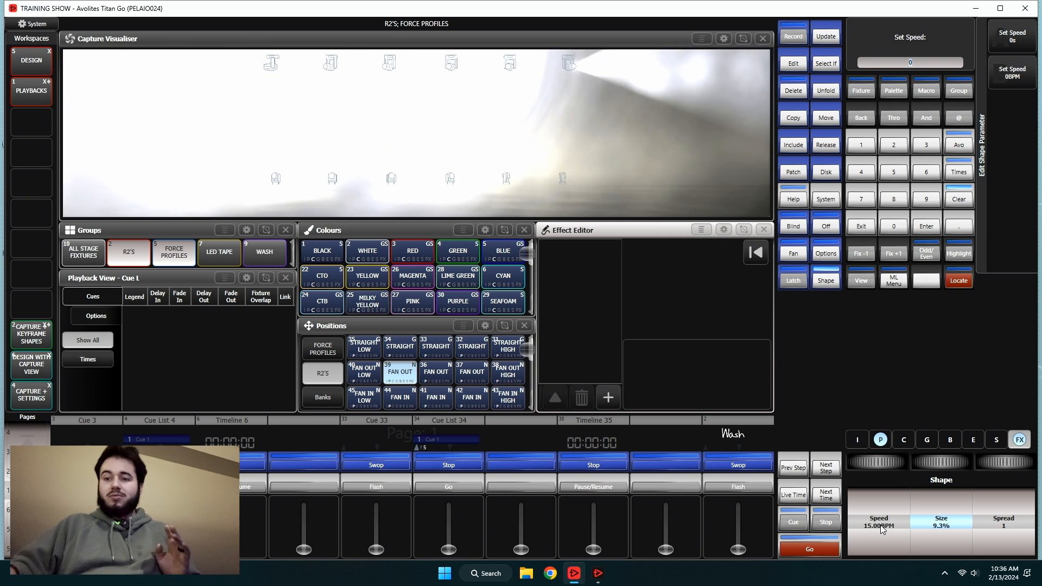
text(00)
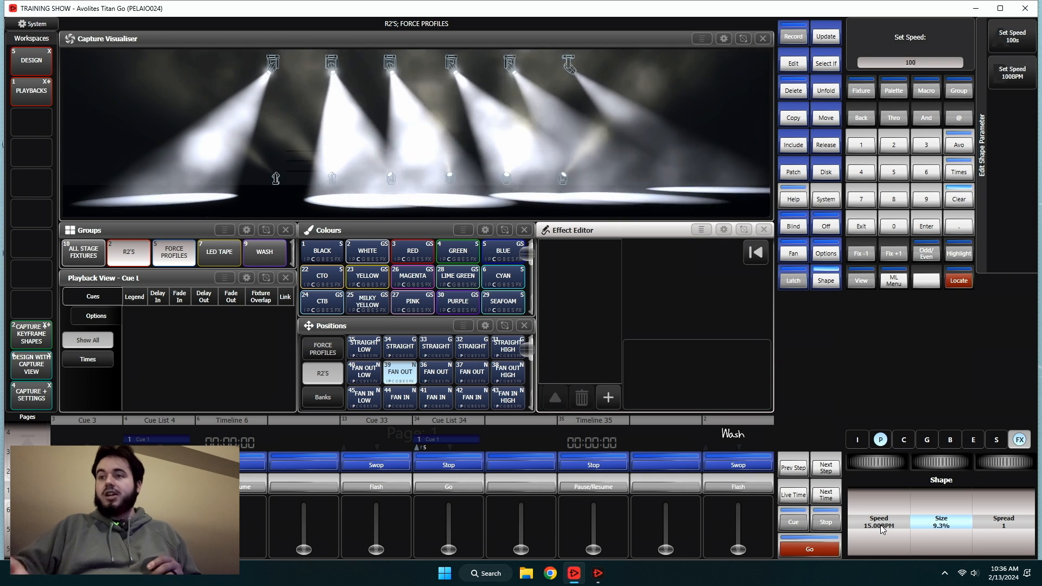
click(1016, 74)
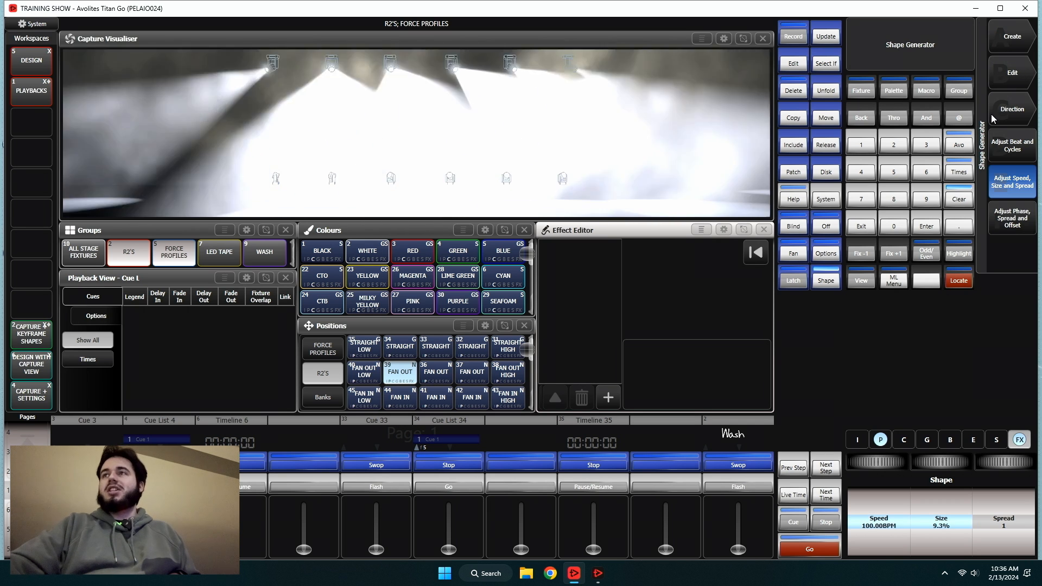
Try beat counts of 4 and 8 for the Circle shape, and set it to 16 beats
click(1012, 145)
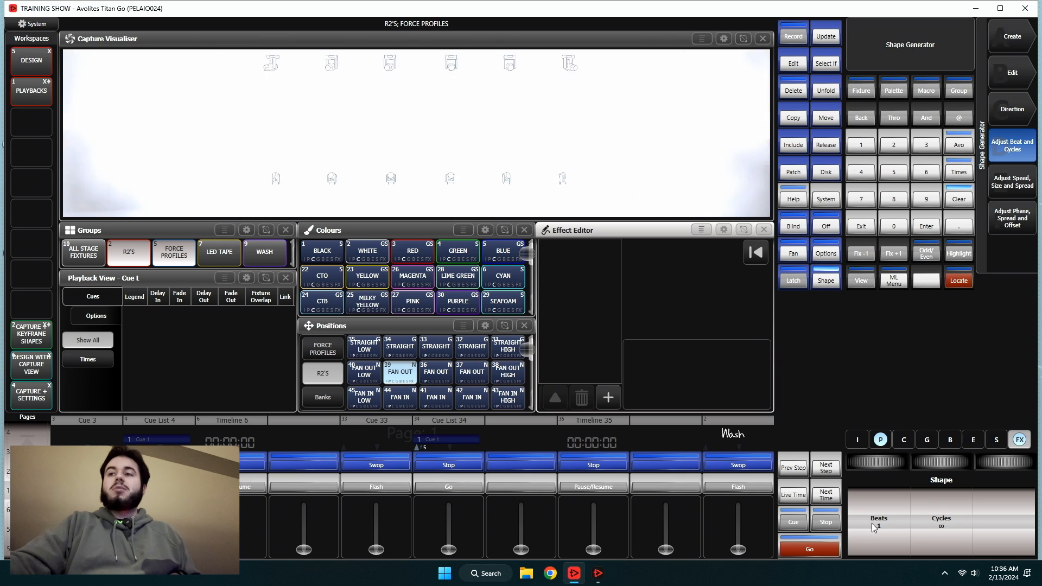
click(873, 522)
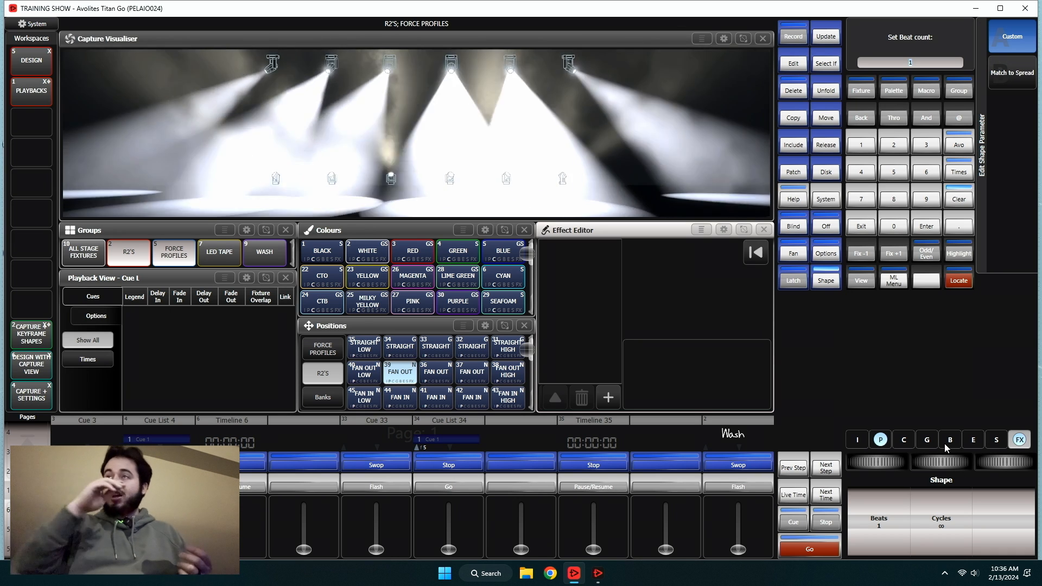
text(4)
key(Return)
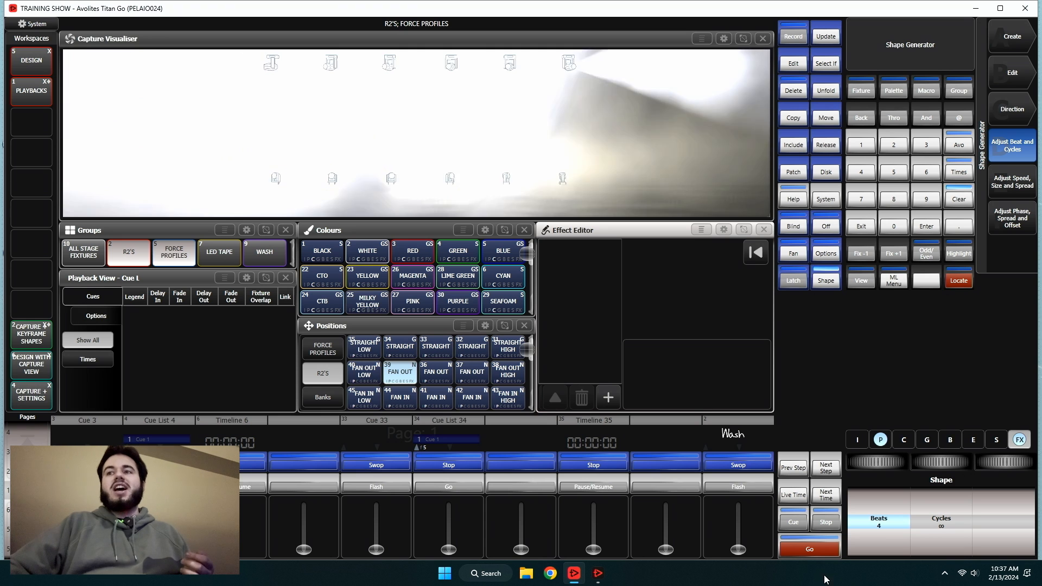
click(880, 524)
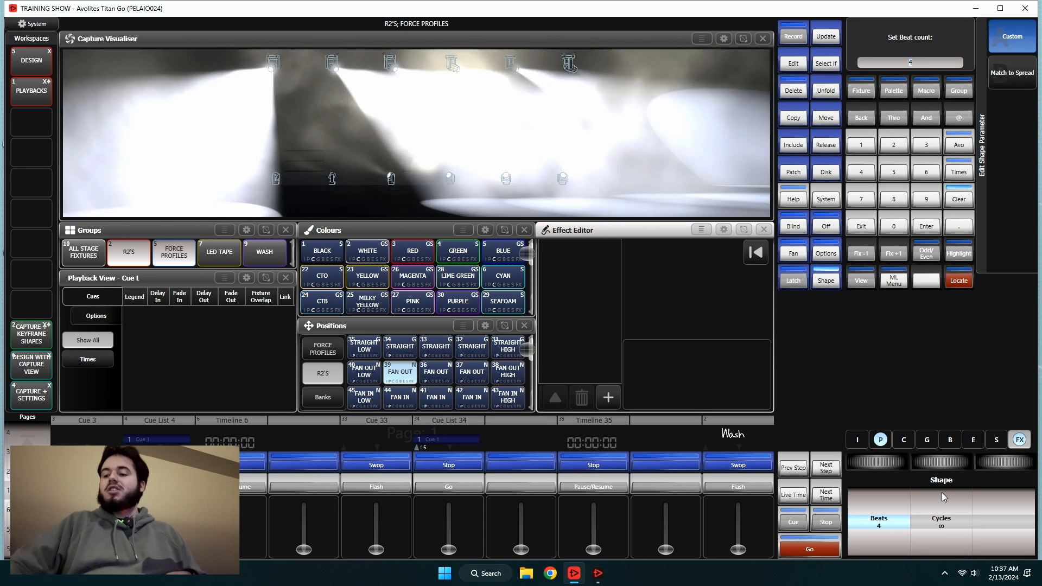
text(8)
key(Return)
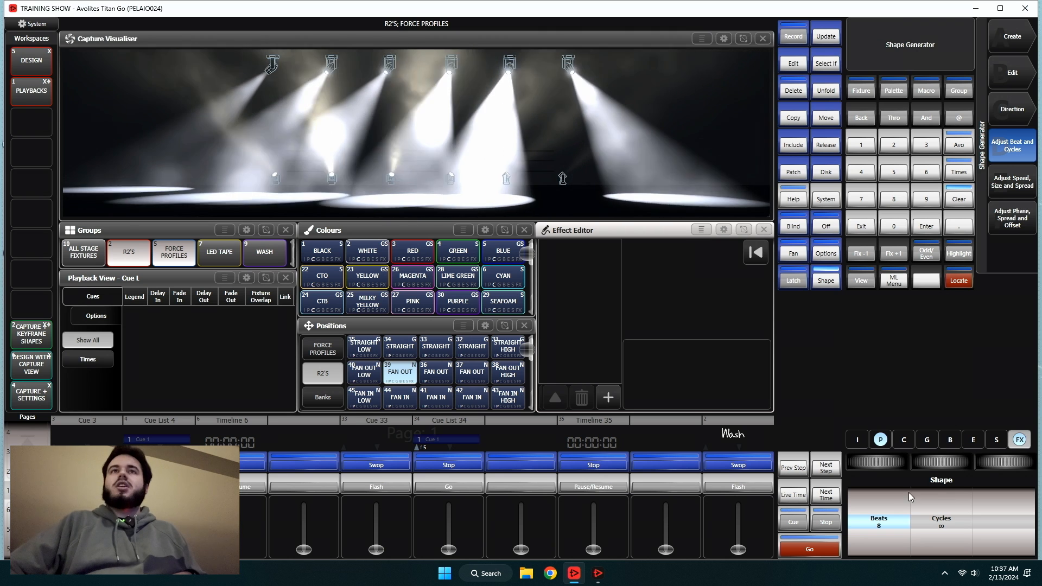
click(885, 523)
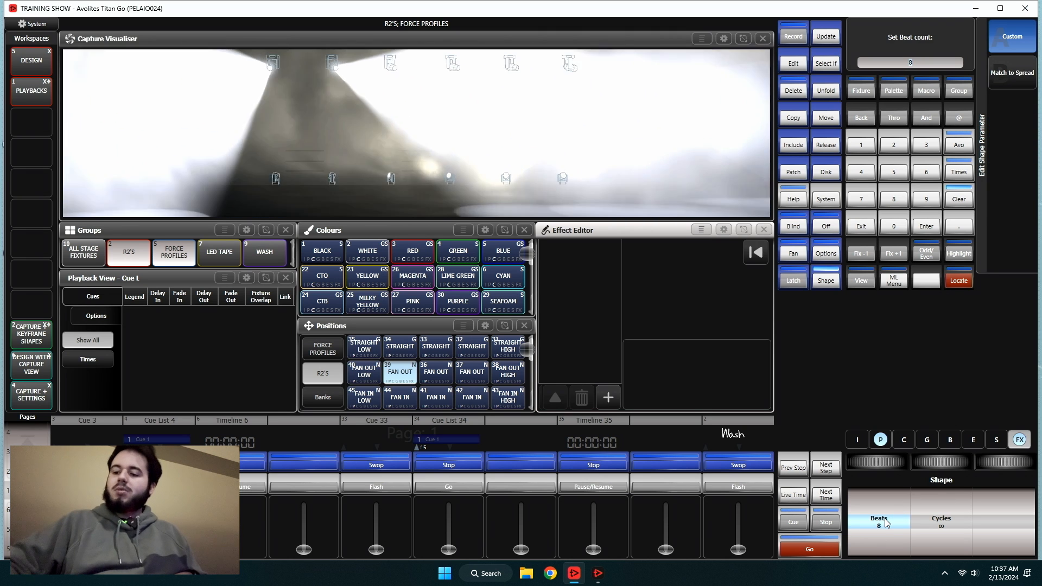
key(Return)
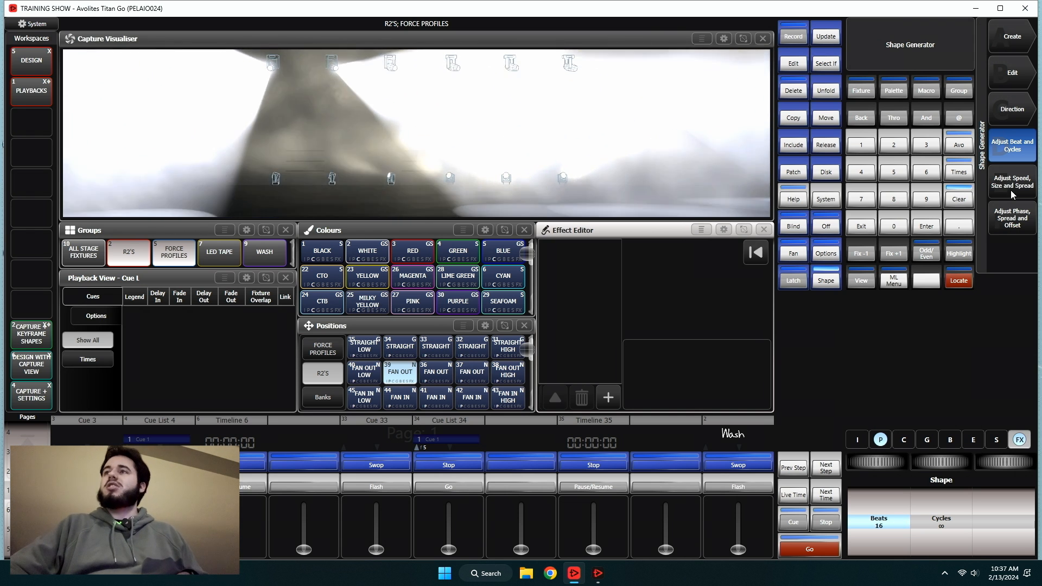
Set the Circle shape's spread to 4
click(1011, 190)
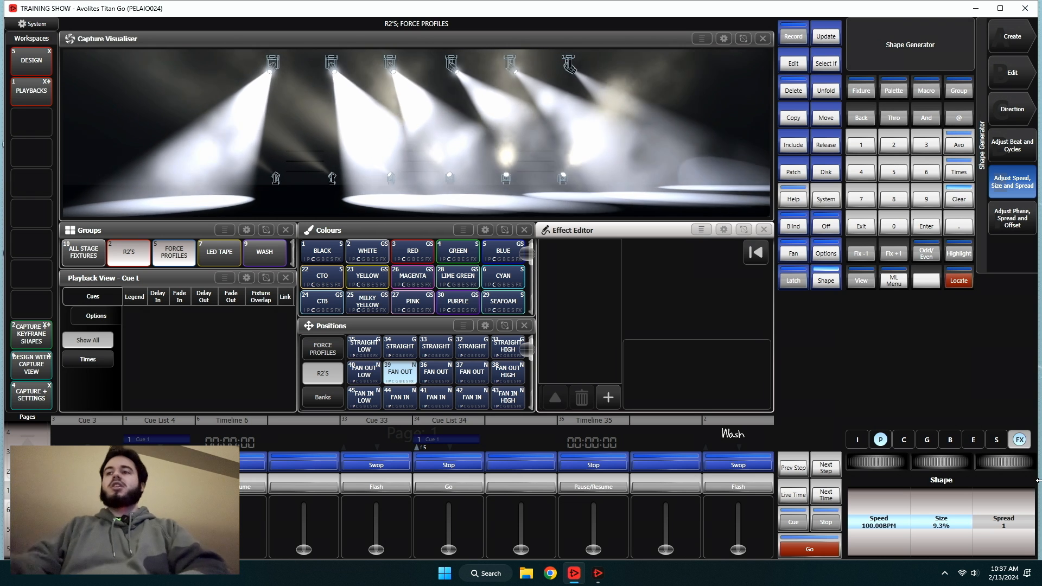
drag(1004, 463, 1017, 468)
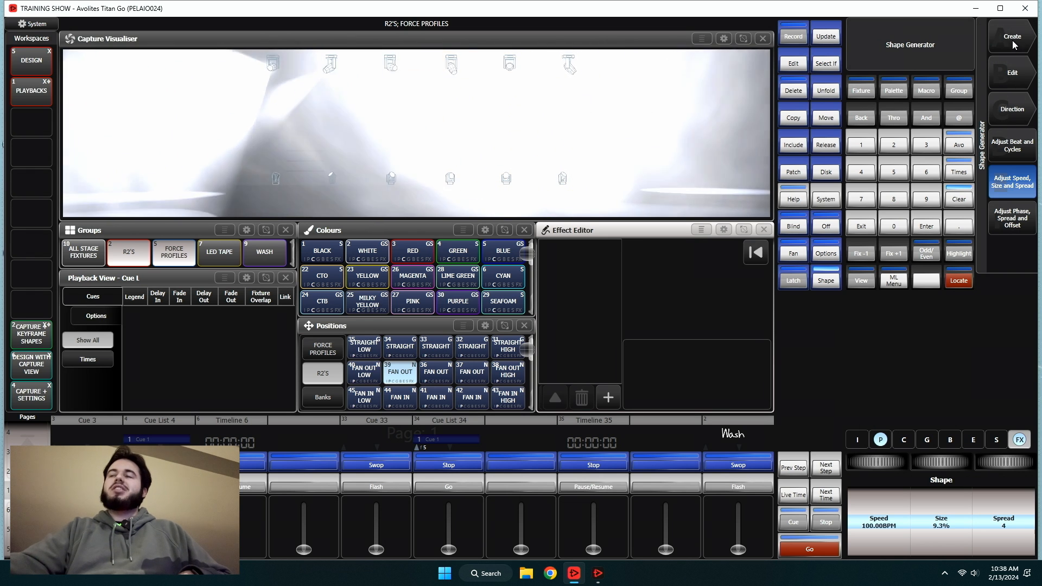
Examine the shape editing options and select the programmer's Circle shape for editing
click(1007, 73)
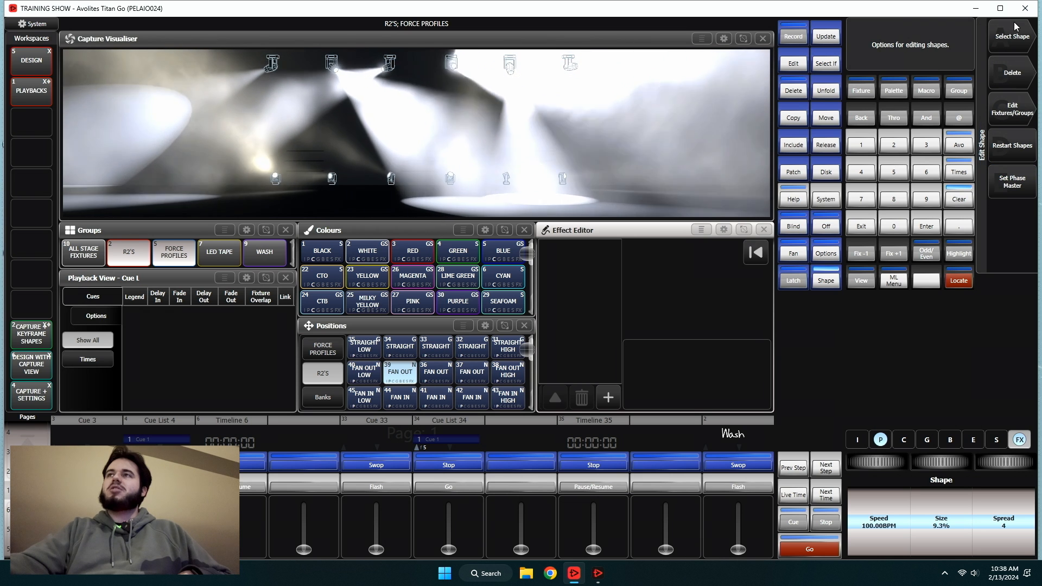
click(1005, 43)
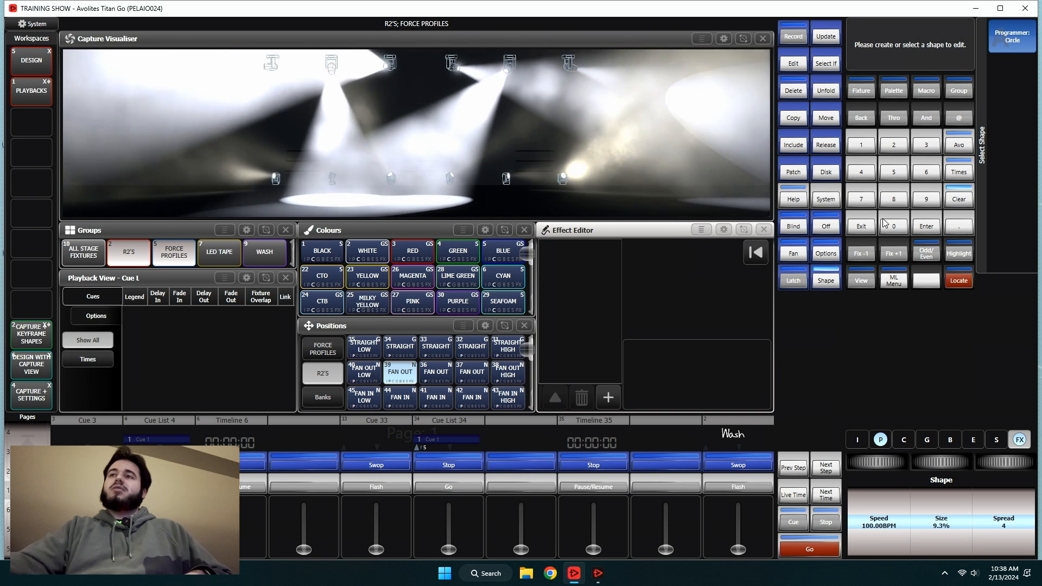
click(1009, 42)
click(863, 221)
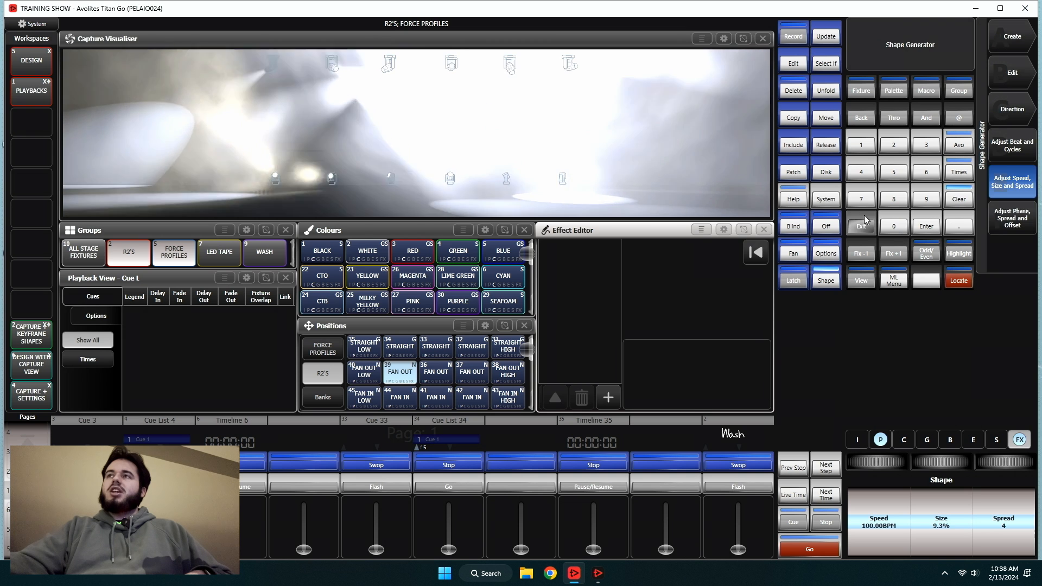
Create a Dimmer Spread shape running on super fixtures and set its speed to 100 BPM
click(1002, 37)
click(1018, 44)
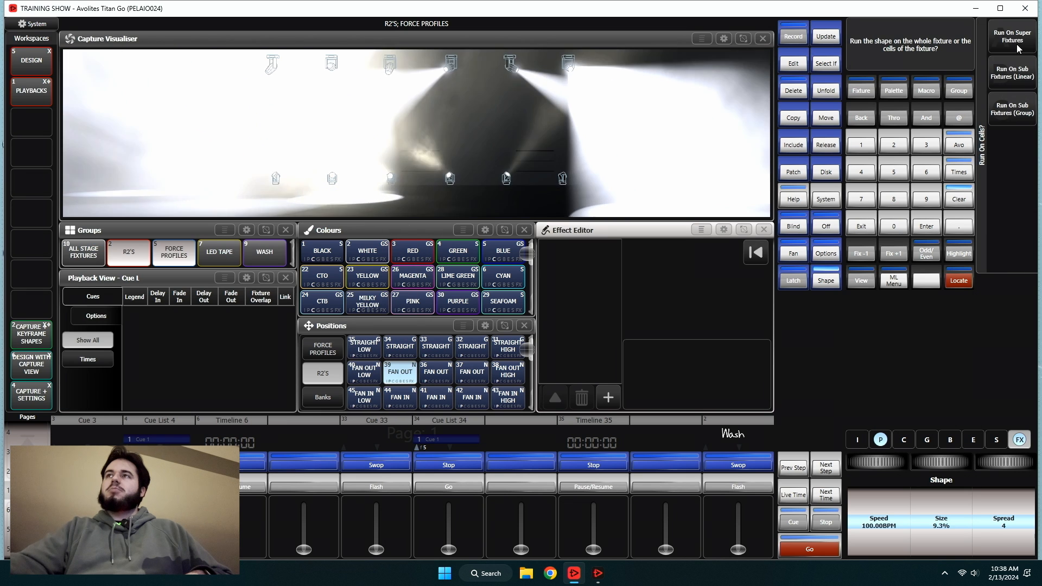
click(888, 524)
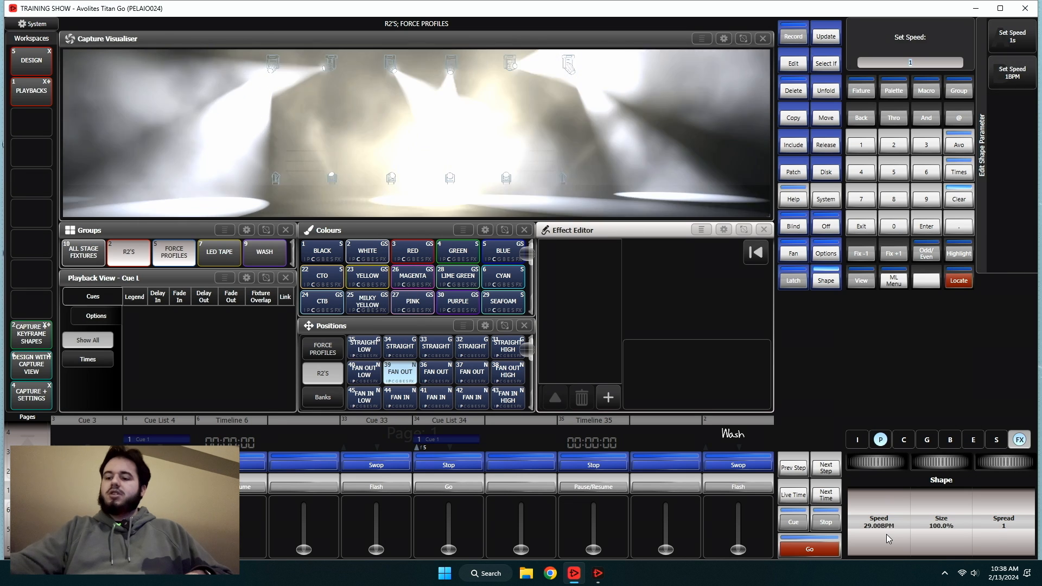
click(1013, 73)
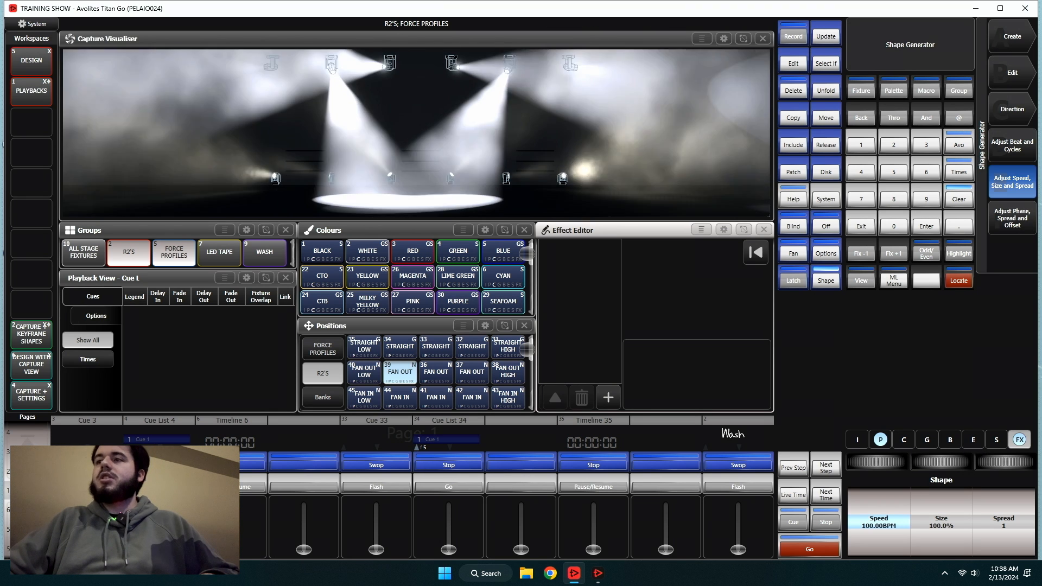
Set the Dimmer Spread shape's spread to 4 and its beats to 4
drag(998, 463, 1016, 463)
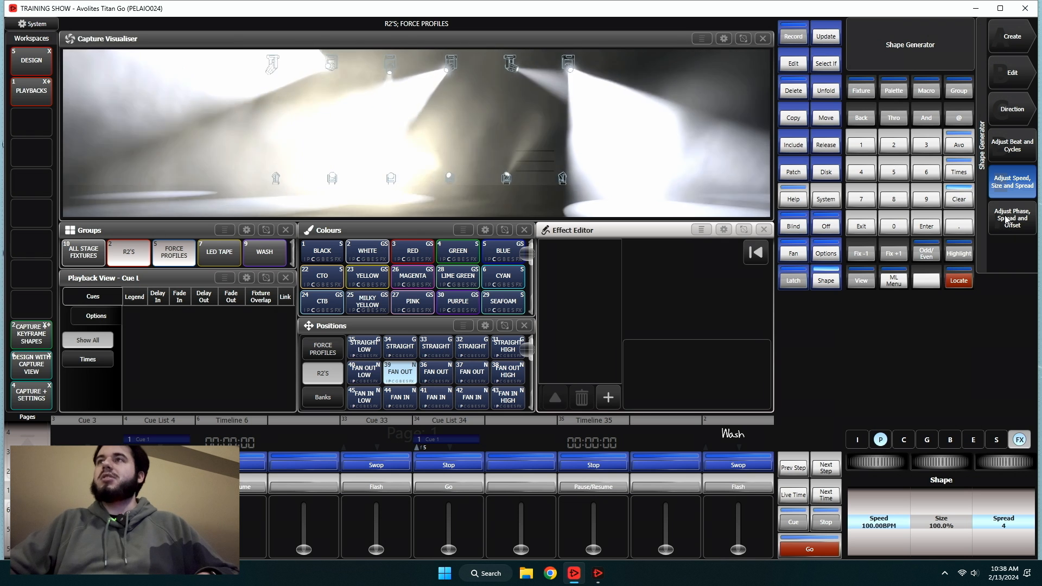
click(1007, 144)
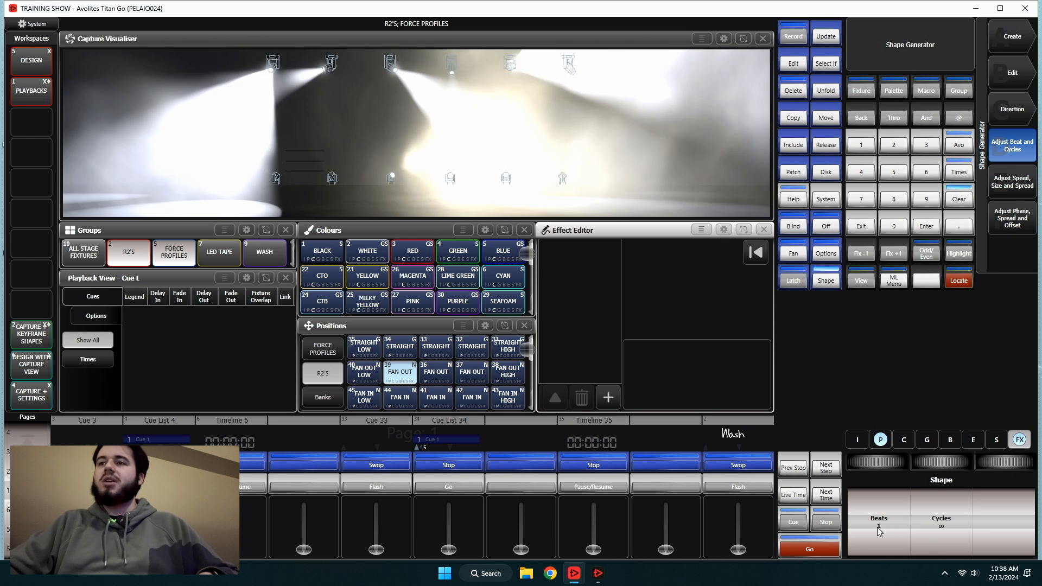
drag(878, 527, 928, 539)
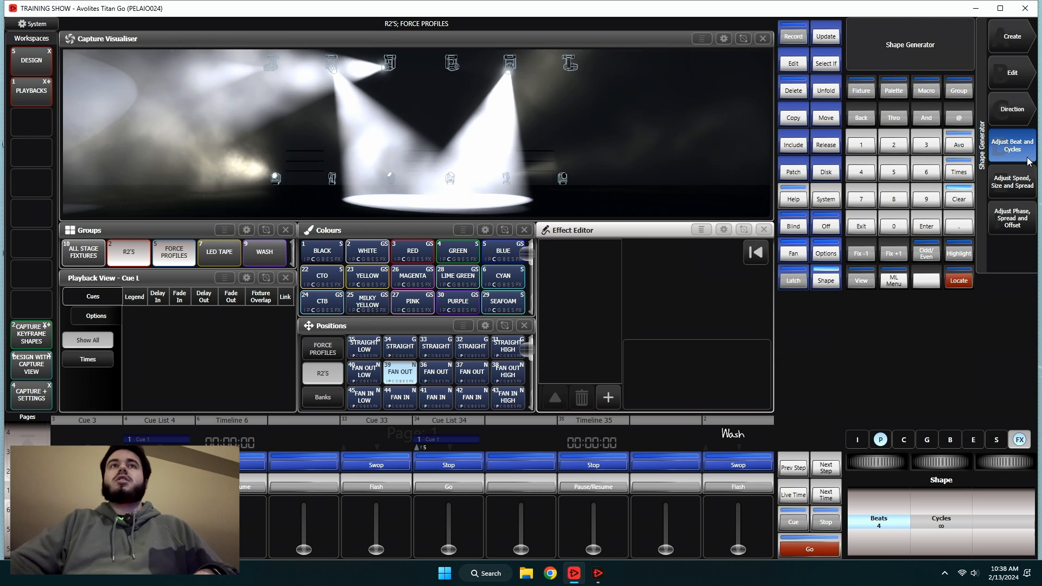
click(1023, 178)
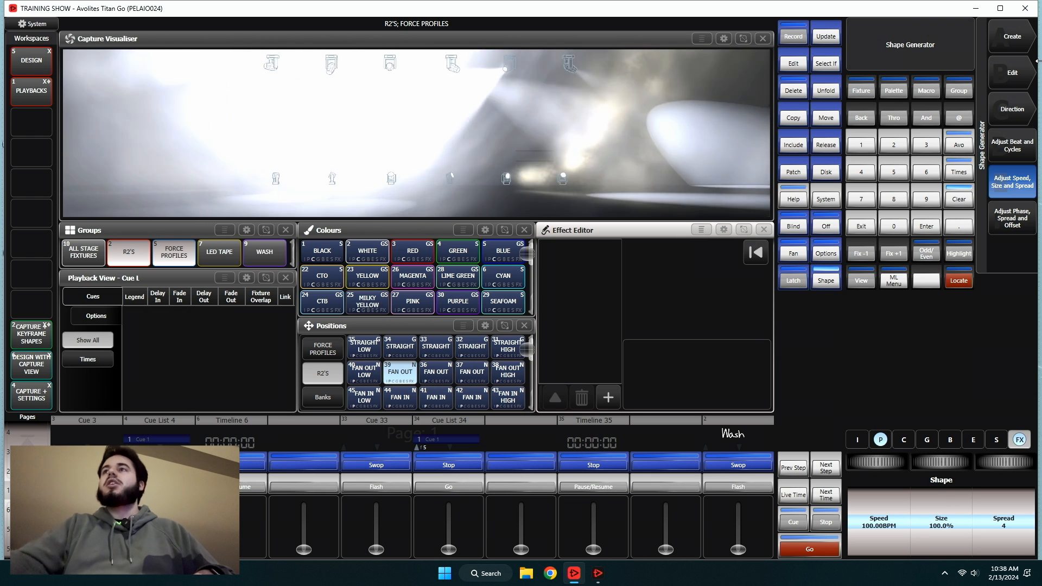
Select the programmer's Circle shape for editing and review its beats, speed, size, spread, phase and offset settings
click(1014, 72)
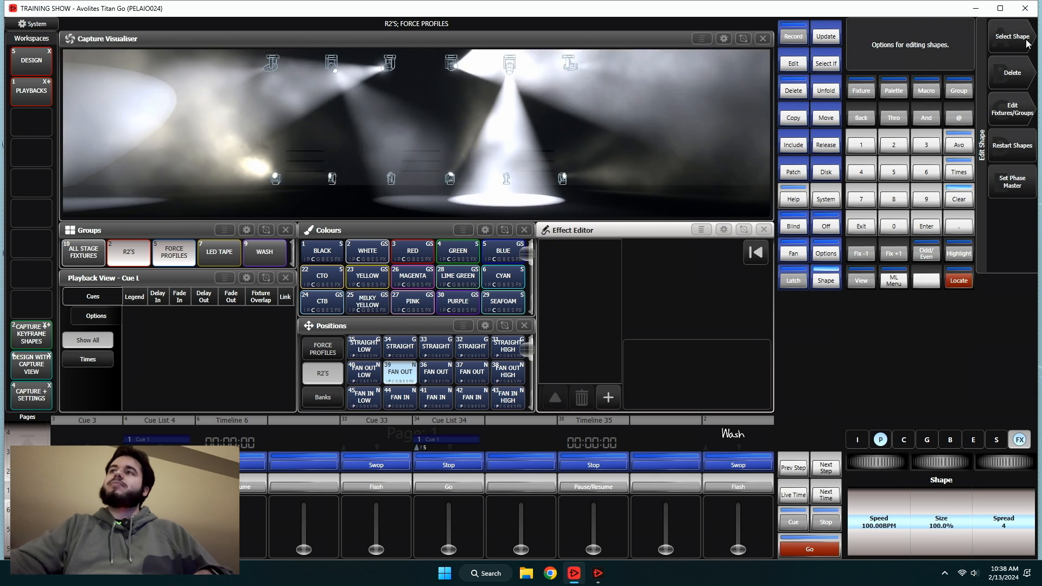
click(1011, 36)
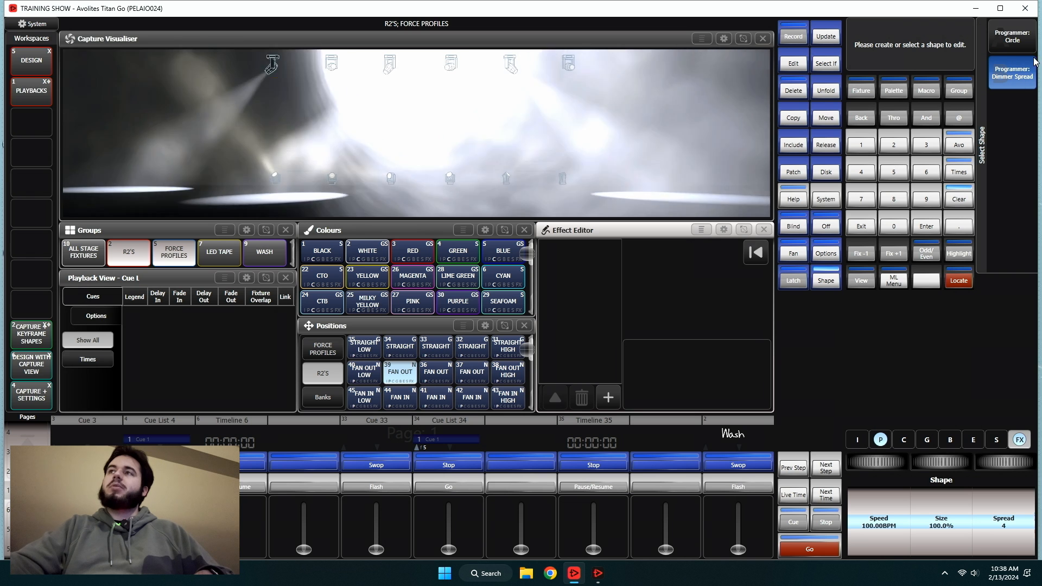
click(1021, 36)
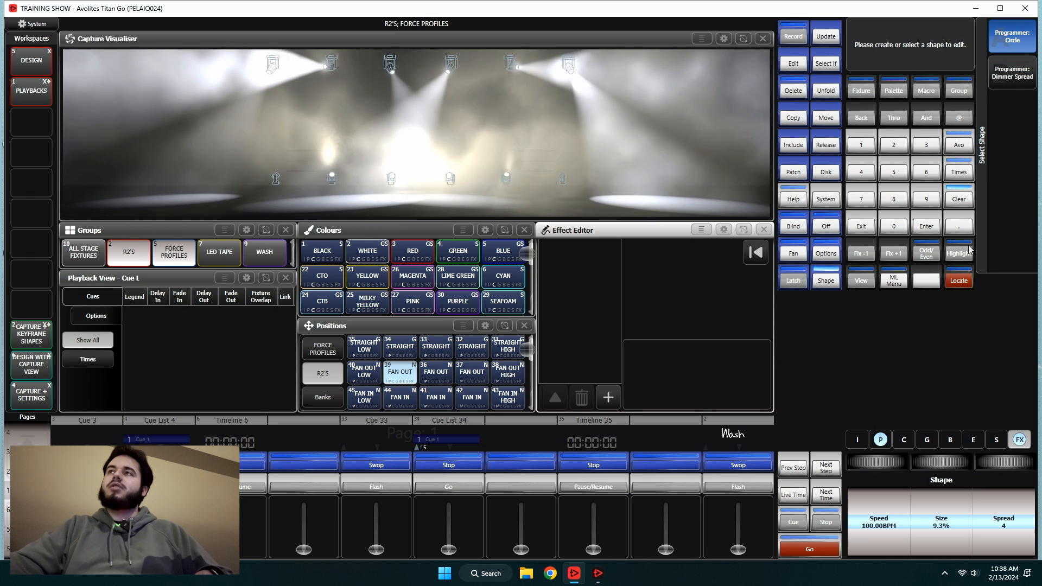
click(860, 217)
click(860, 227)
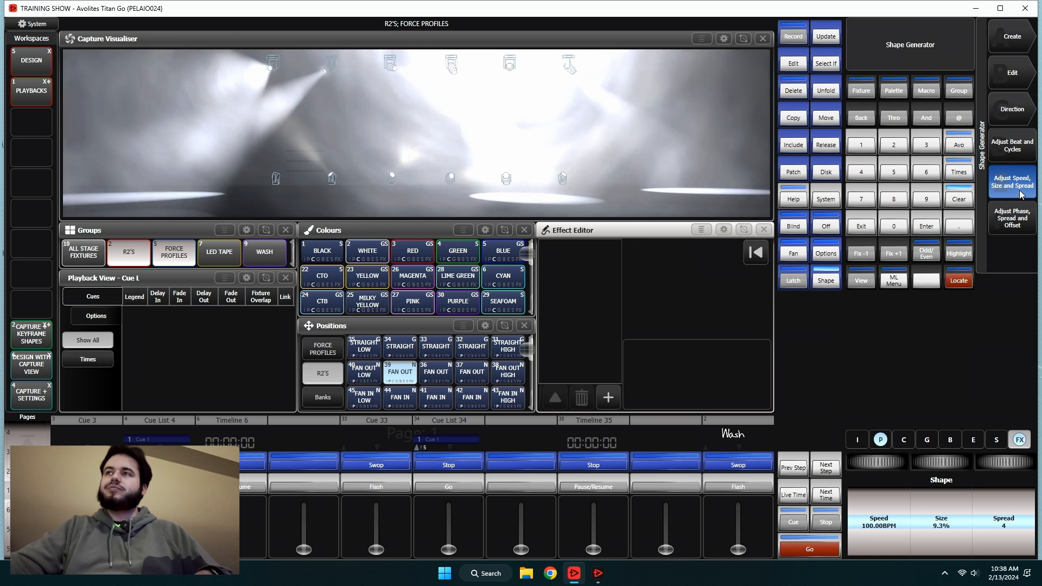
click(1015, 145)
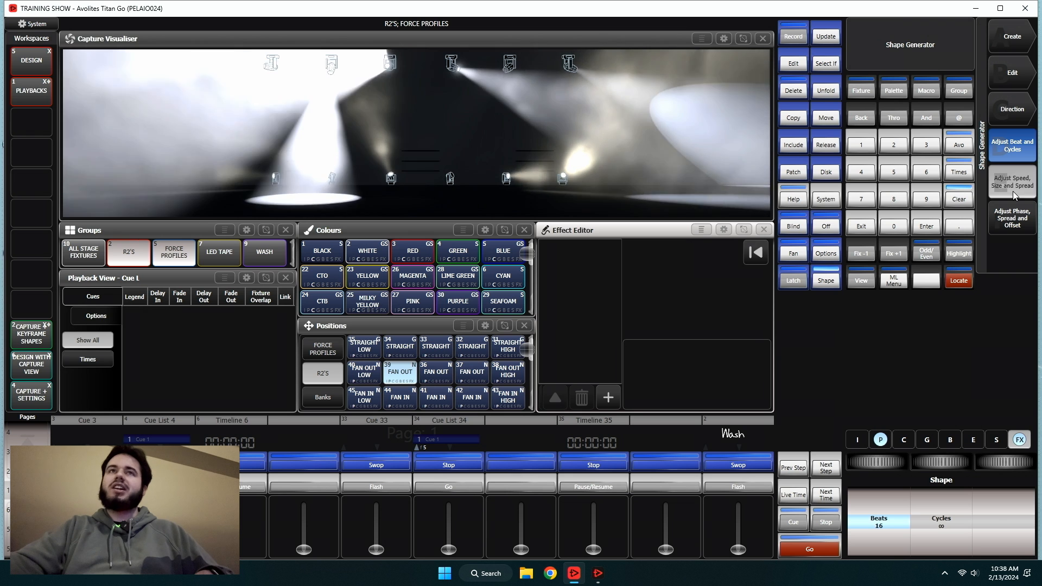
click(1013, 190)
click(1000, 225)
Delete the Dimmer Spread shape from the programmer
click(1023, 84)
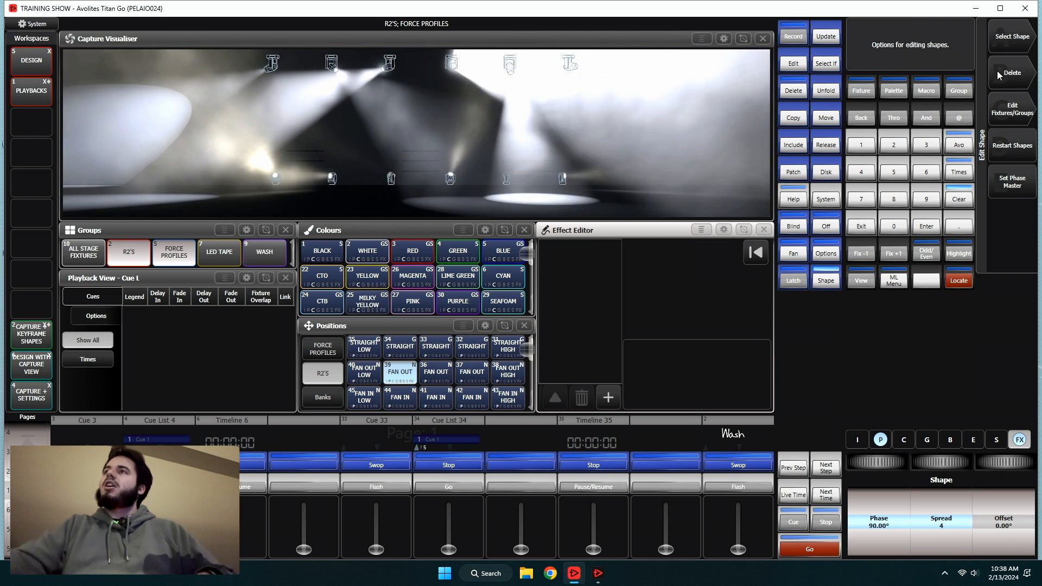
click(1013, 74)
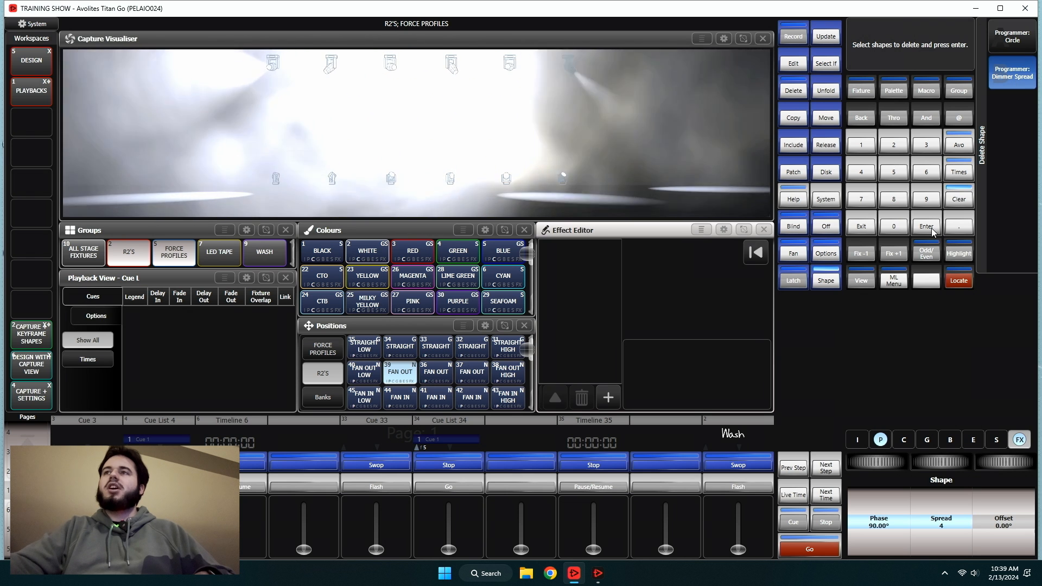
click(931, 228)
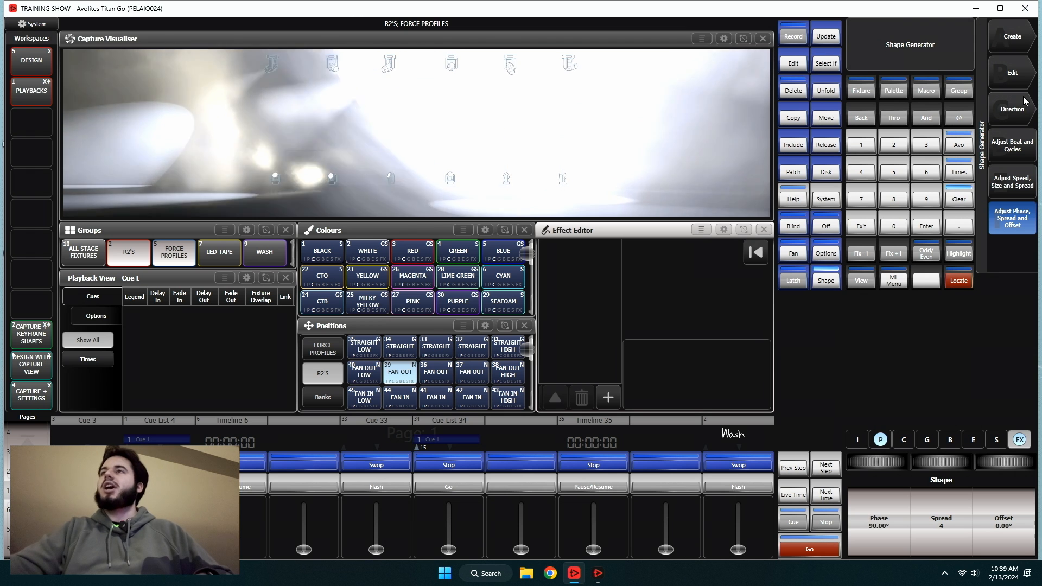
Try the up-left diagonal direction for the Circle shape and set it to the curved circular direction
click(1005, 114)
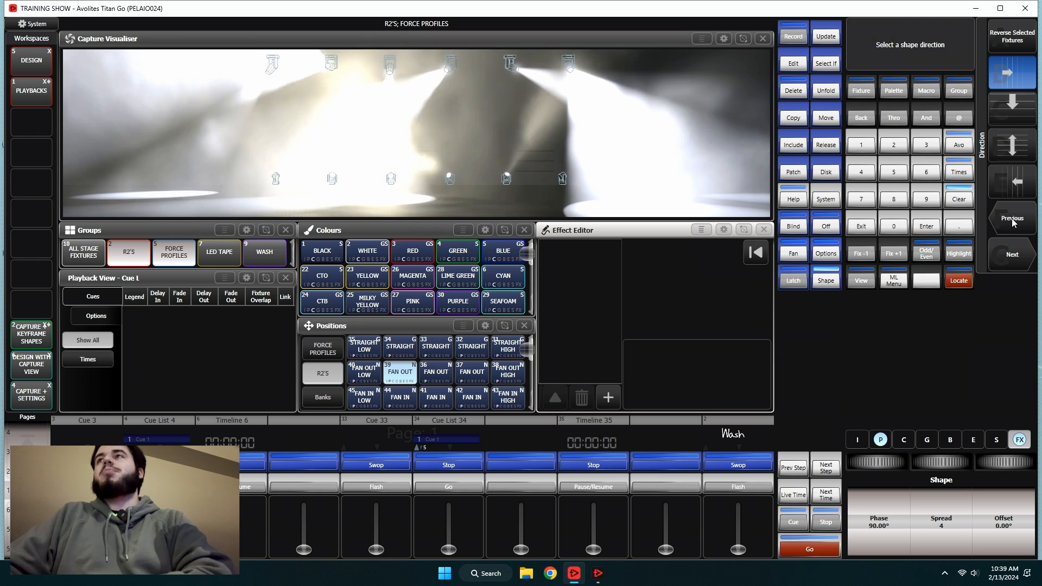
click(1012, 218)
click(1002, 63)
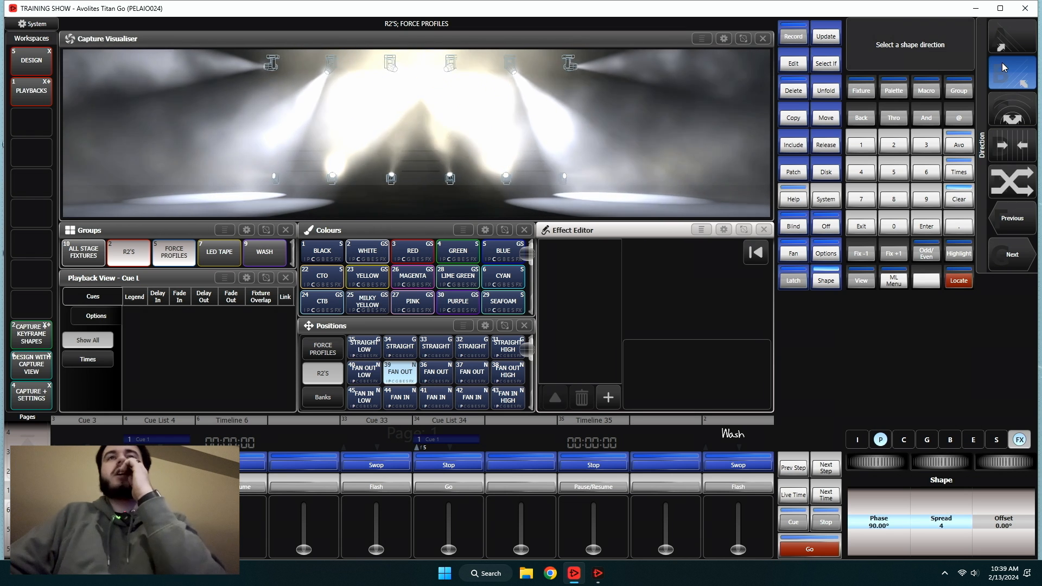
click(1012, 111)
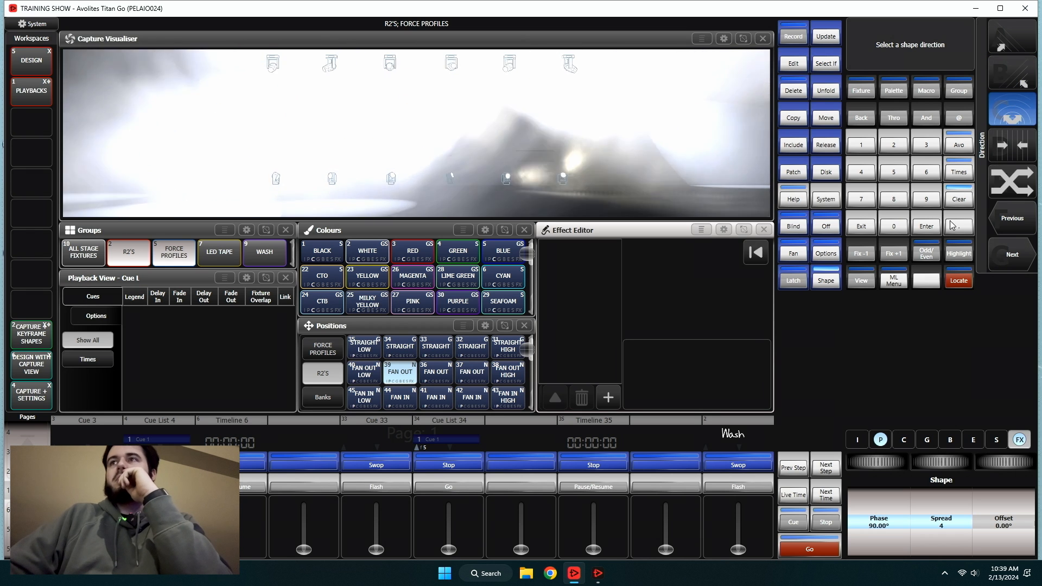
click(864, 227)
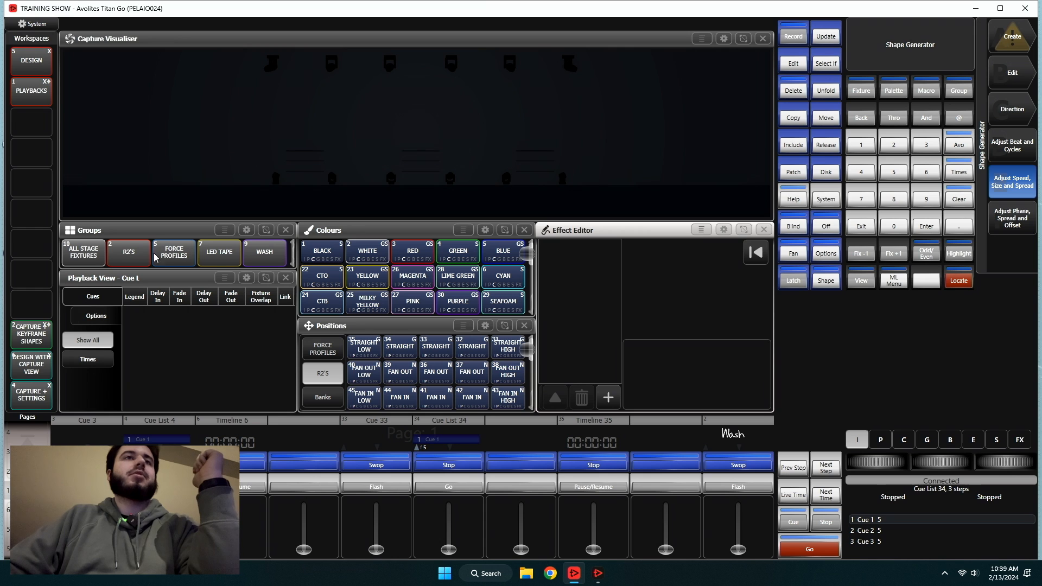
Select the R2'S and FORCE PROFILES groups and locate their fixtures
click(128, 253)
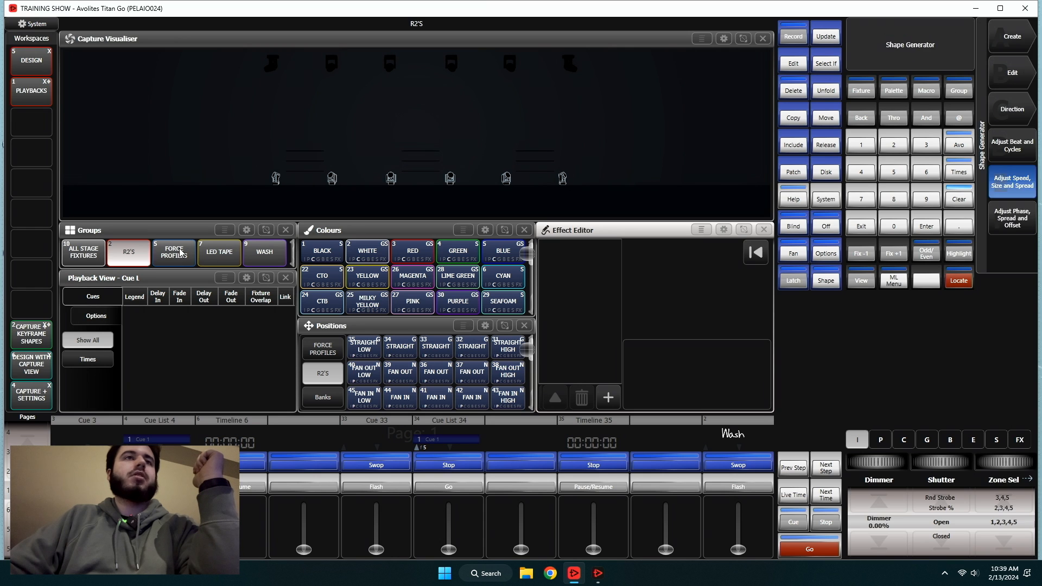
click(173, 253)
click(952, 278)
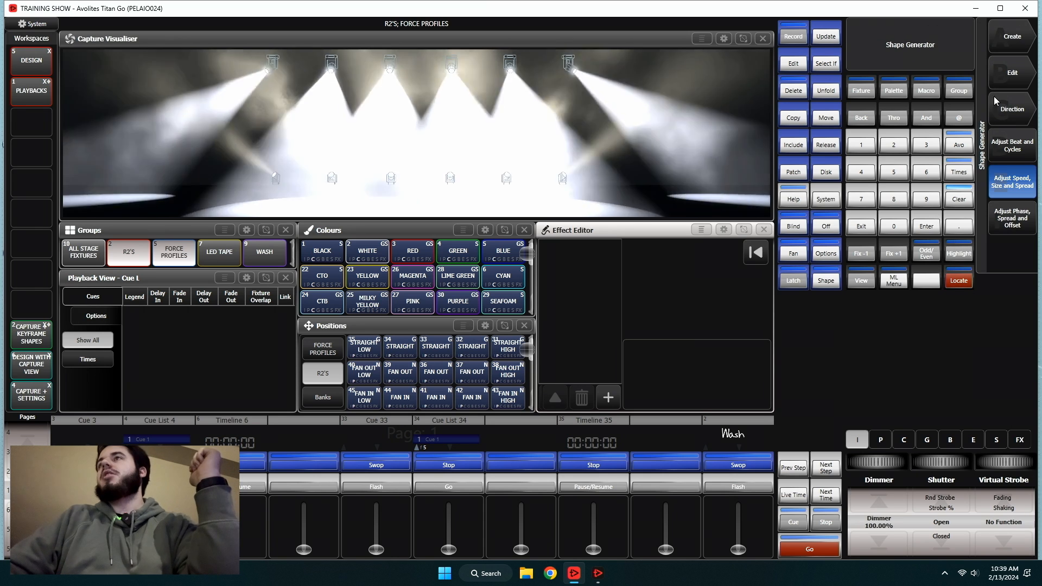
Create a dimmer shape on the selected fixtures with a spread of 16, and set their base dimmer level to 0%
click(1013, 37)
click(1015, 39)
click(1013, 38)
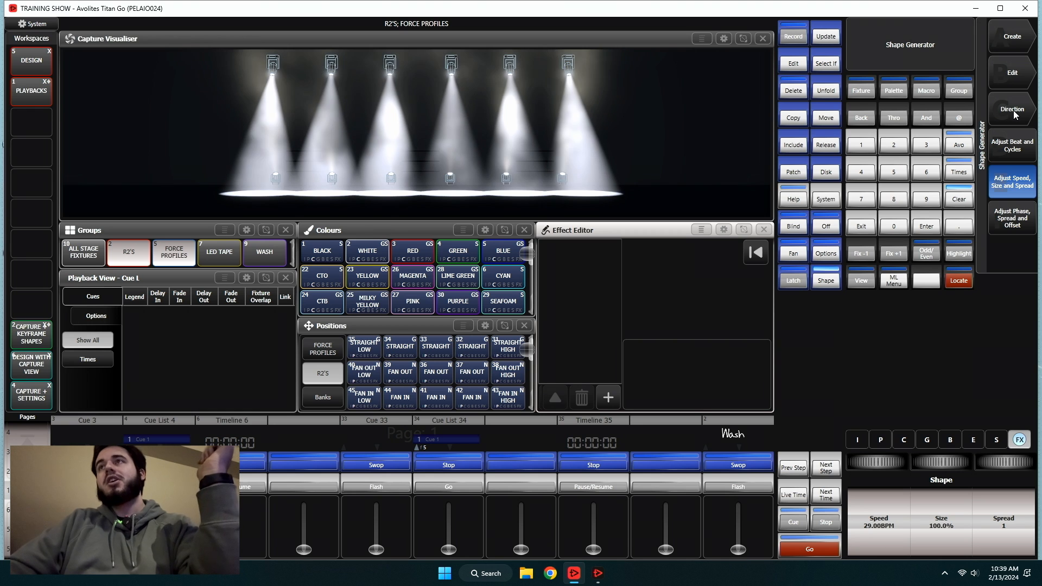
drag(1004, 462, 931, 481)
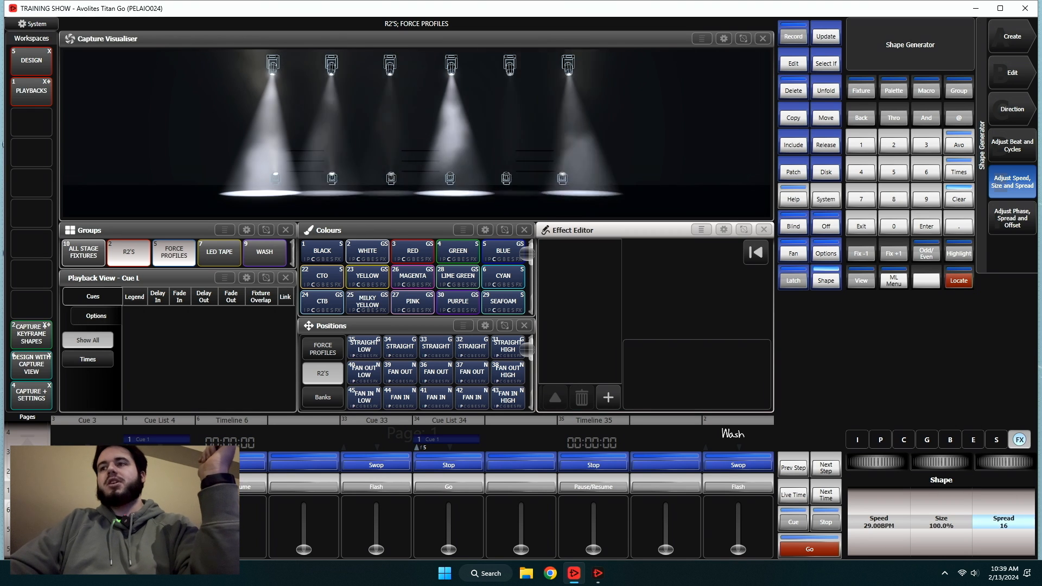
click(854, 441)
click(875, 551)
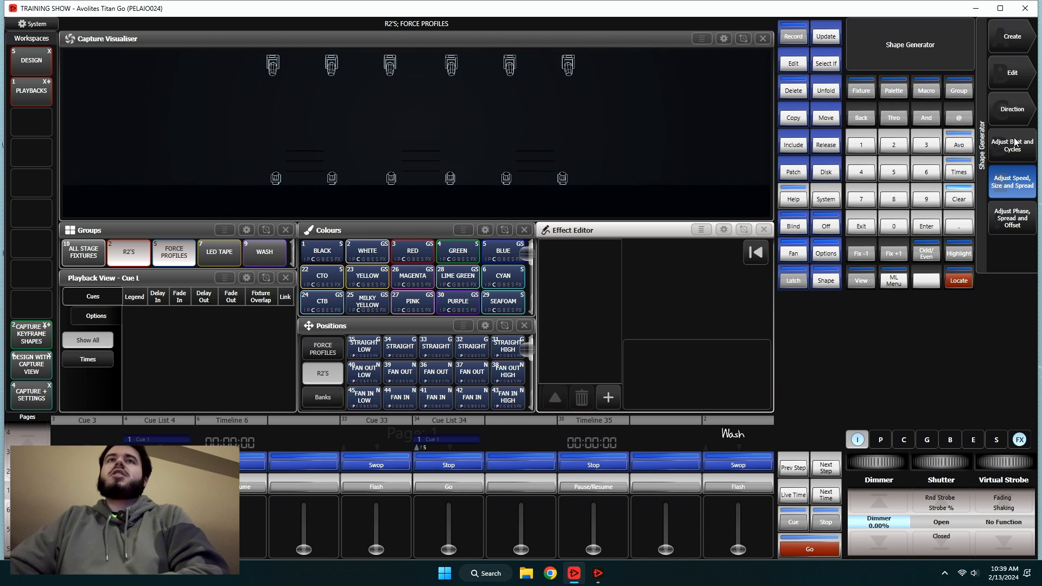
Try the leftward, vertical and diagonal directions for the dimmer shape, and set its direction to outward from the centre
click(1004, 114)
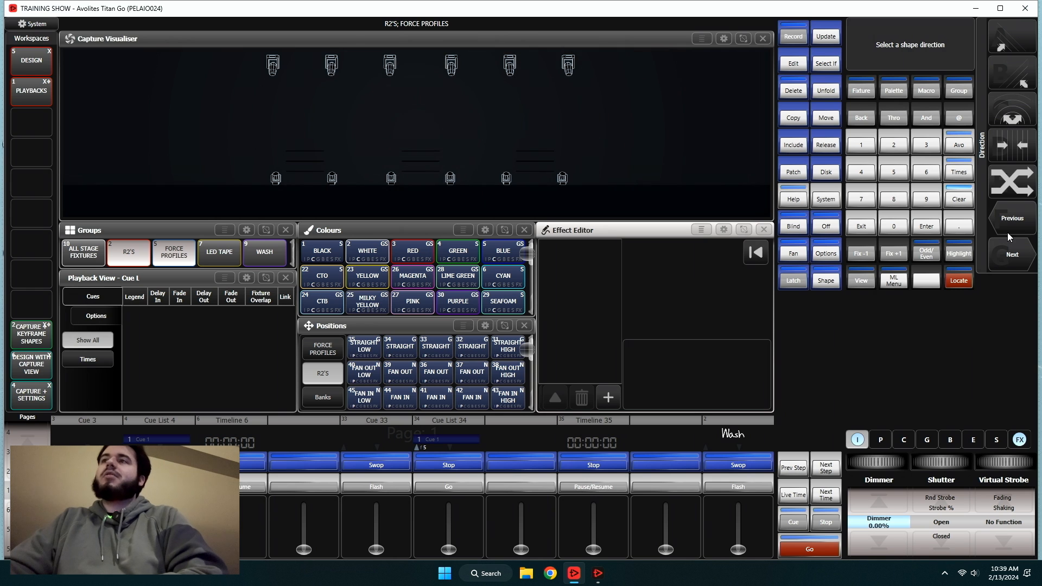
click(1008, 217)
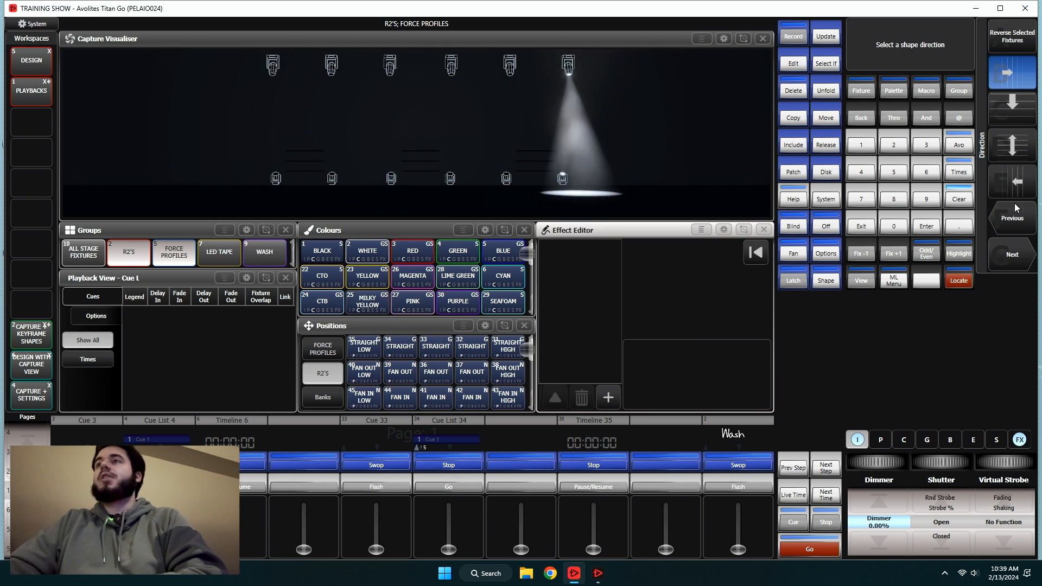
click(1011, 181)
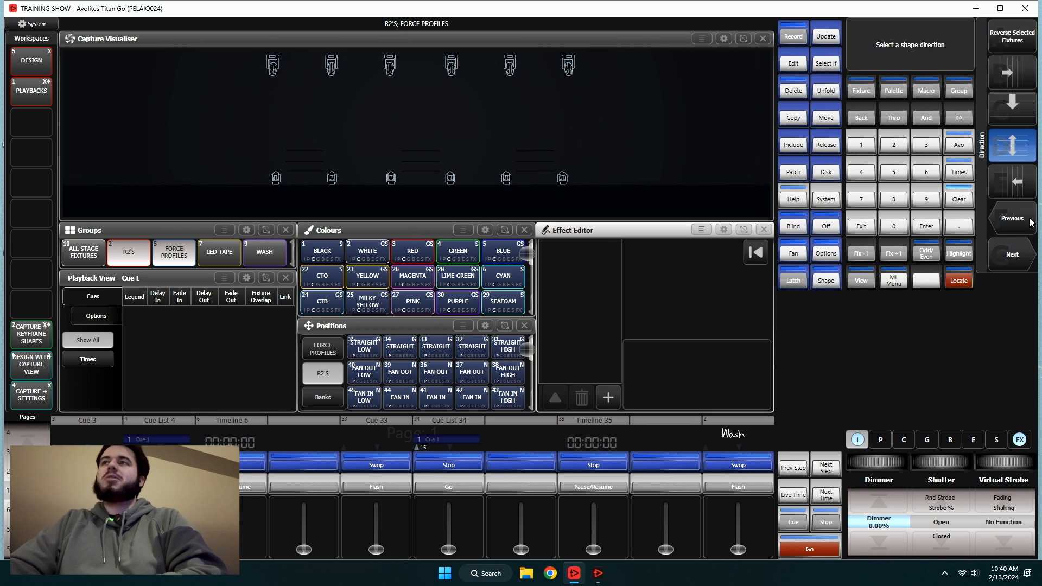
click(1008, 100)
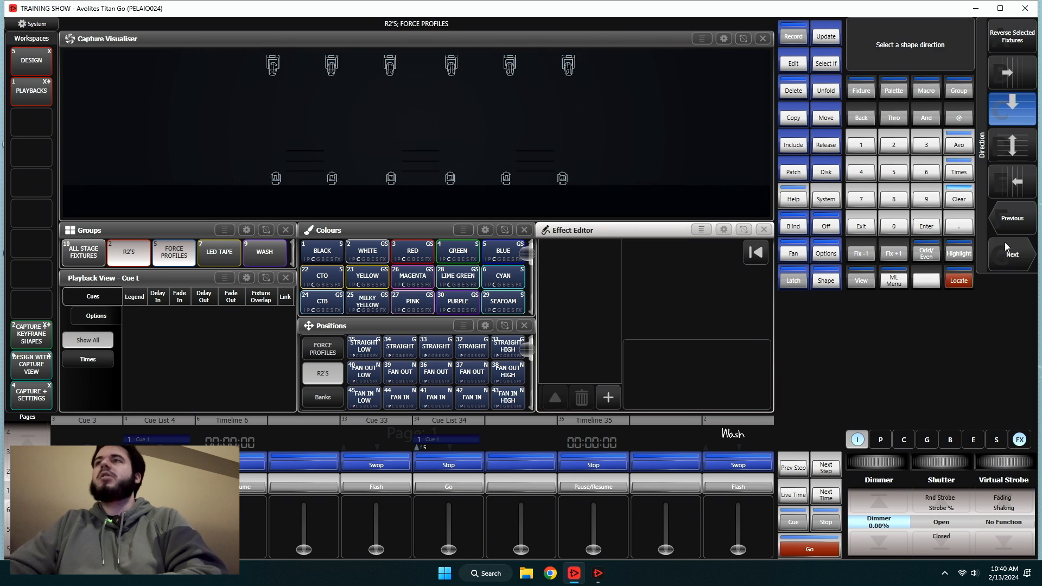
click(1016, 249)
click(1004, 106)
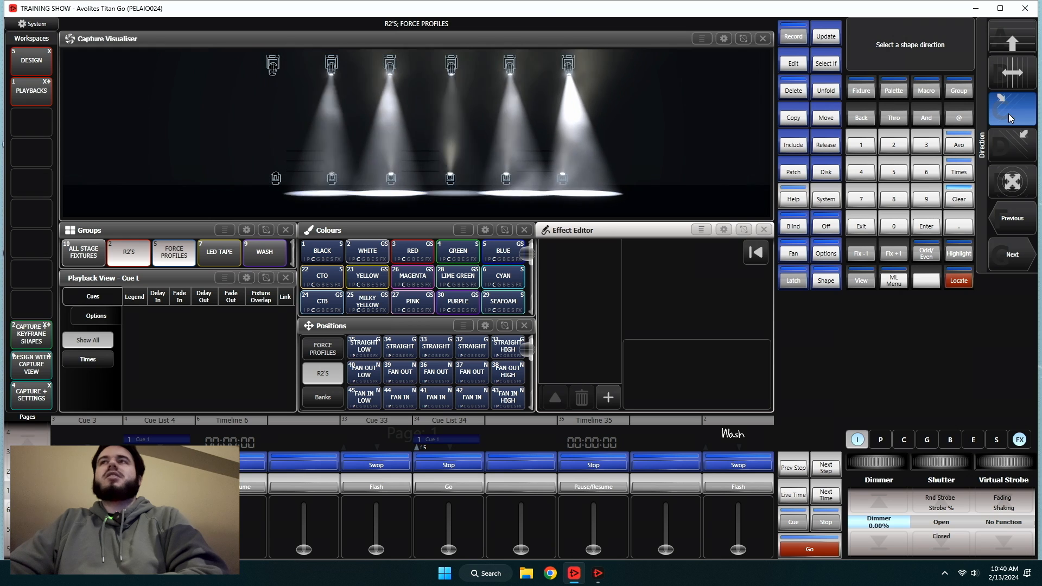
click(1016, 147)
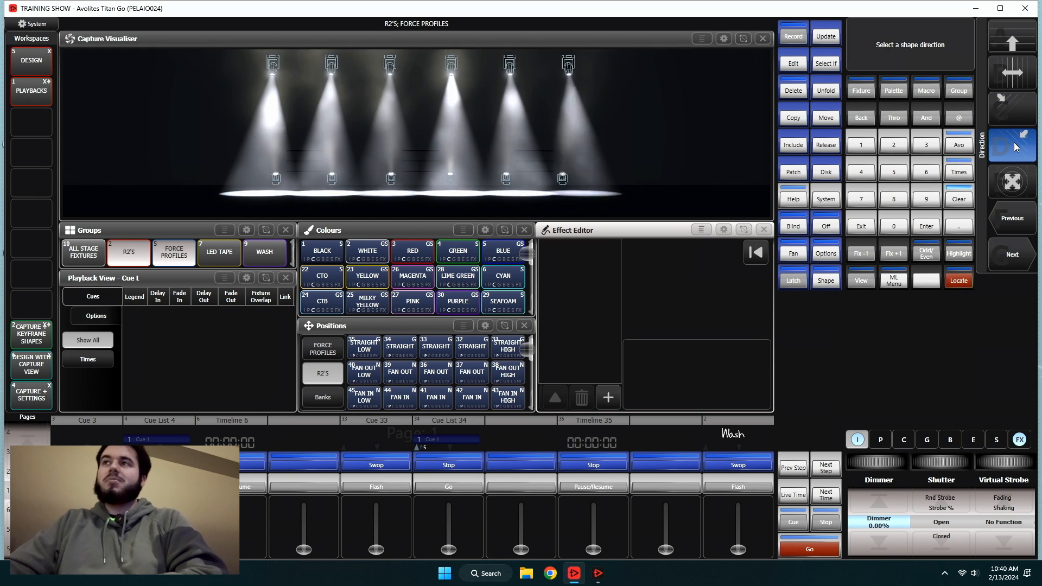
click(1013, 175)
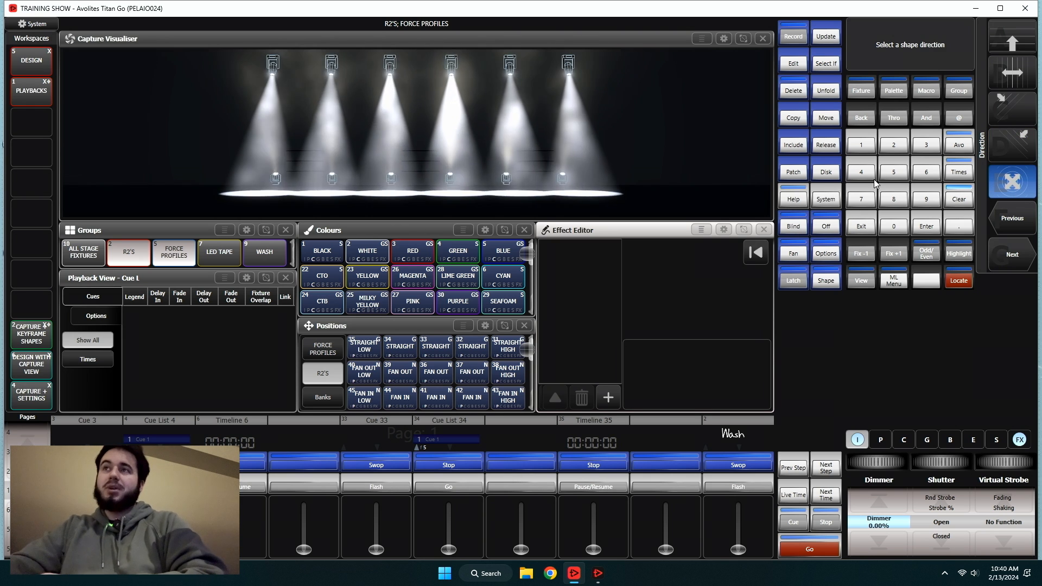
click(867, 232)
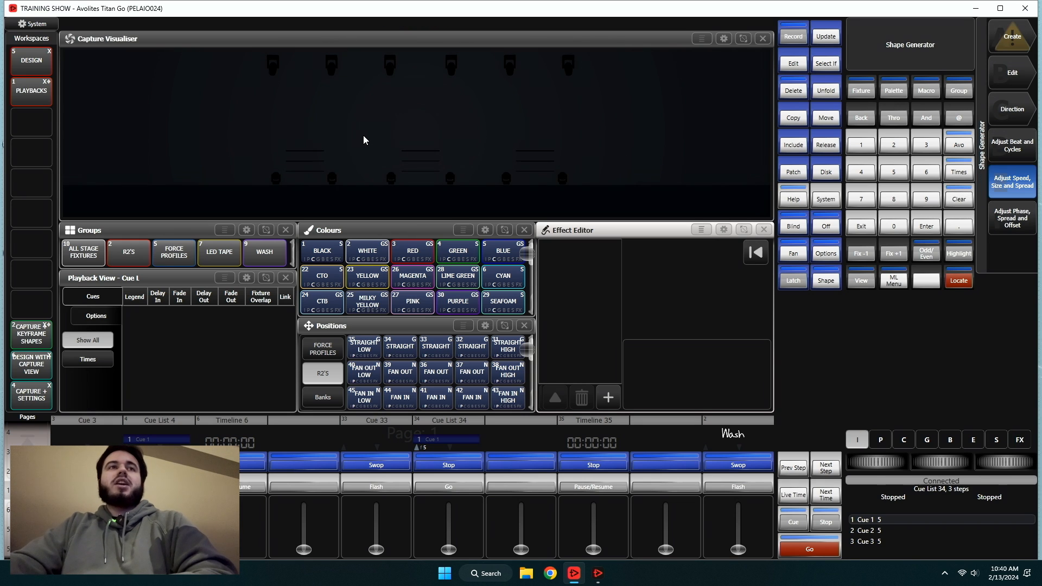
Locate the R2'S and FORCE PROFILES fixtures and create a Rainbow colour shape on them with a spread of 11
click(123, 256)
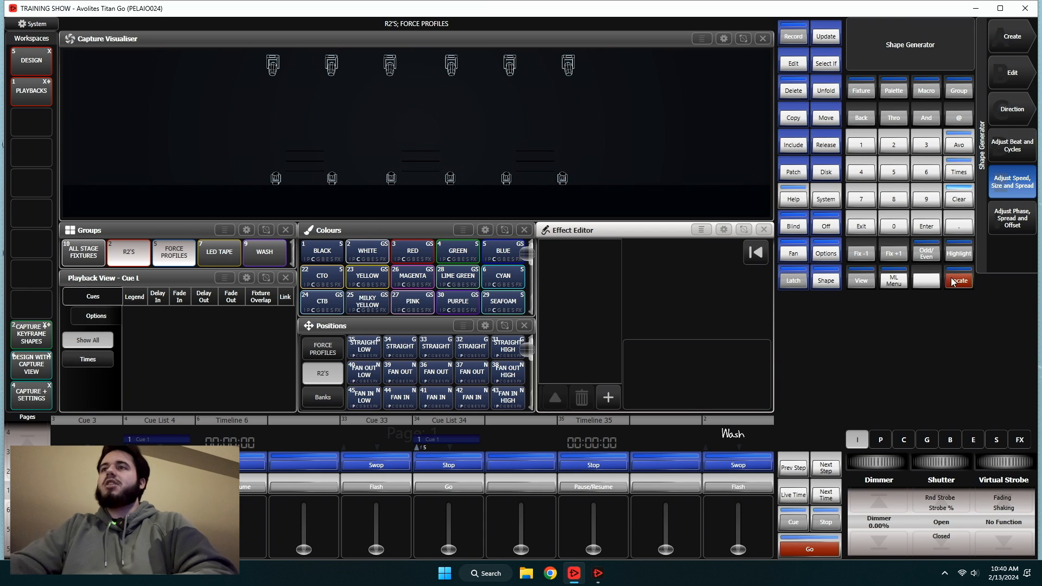
click(954, 282)
click(1015, 38)
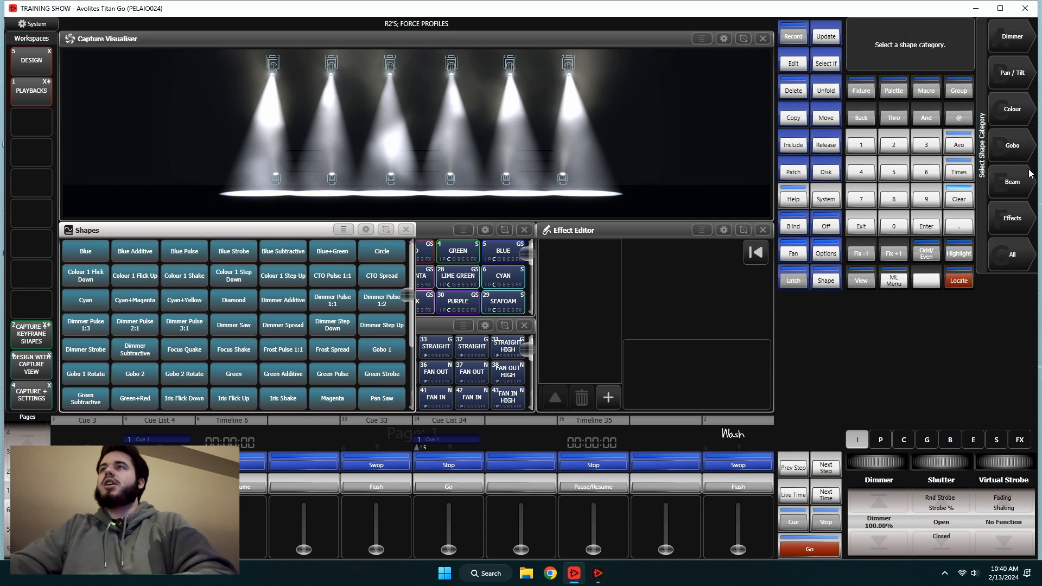
click(1015, 107)
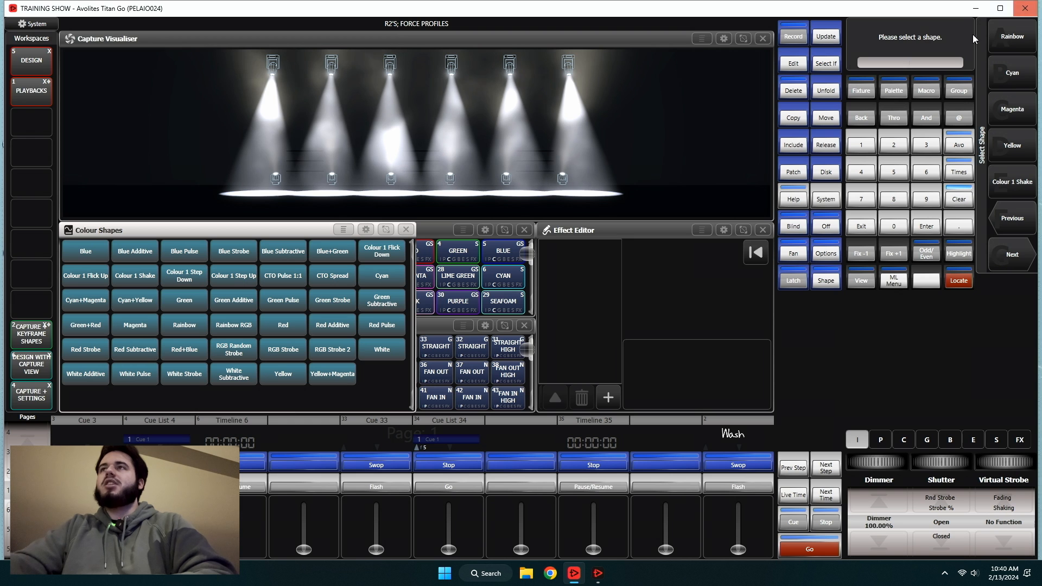
click(1011, 41)
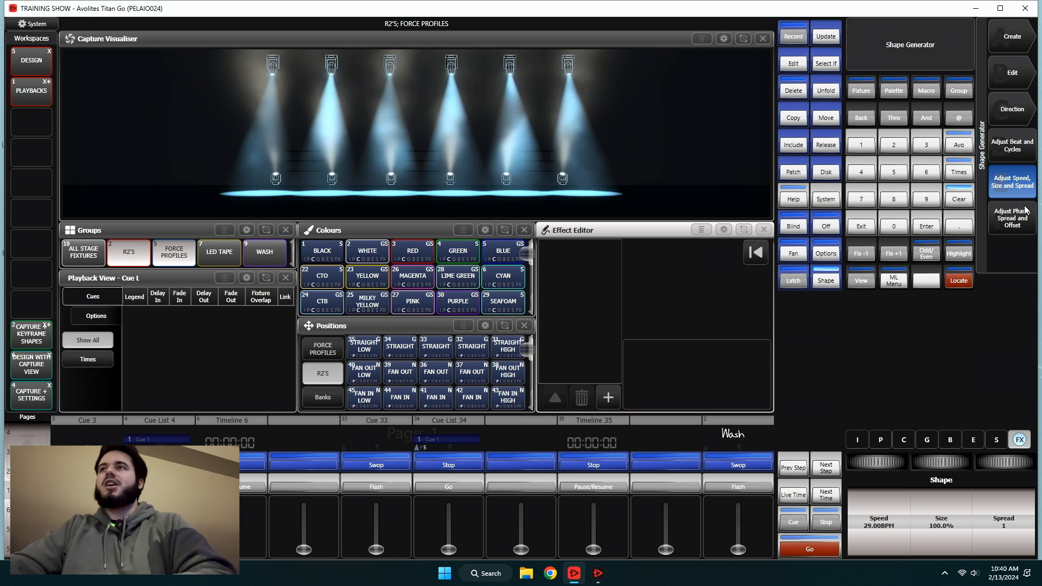
drag(994, 462, 1021, 462)
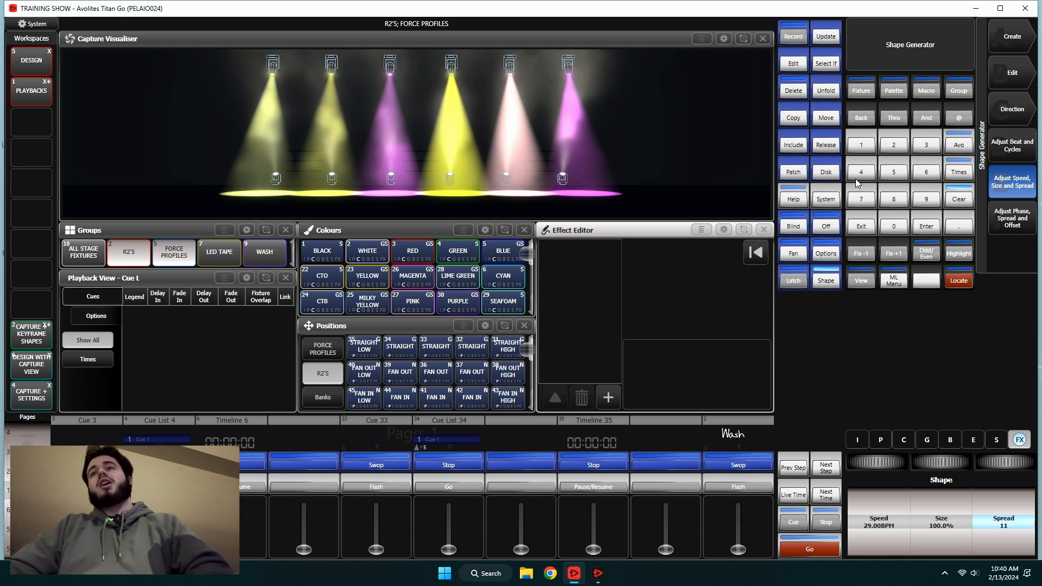
Clear the programmer, then select the R2'S and FORCE PROFILES groups and locate their fixtures
click(861, 227)
click(959, 199)
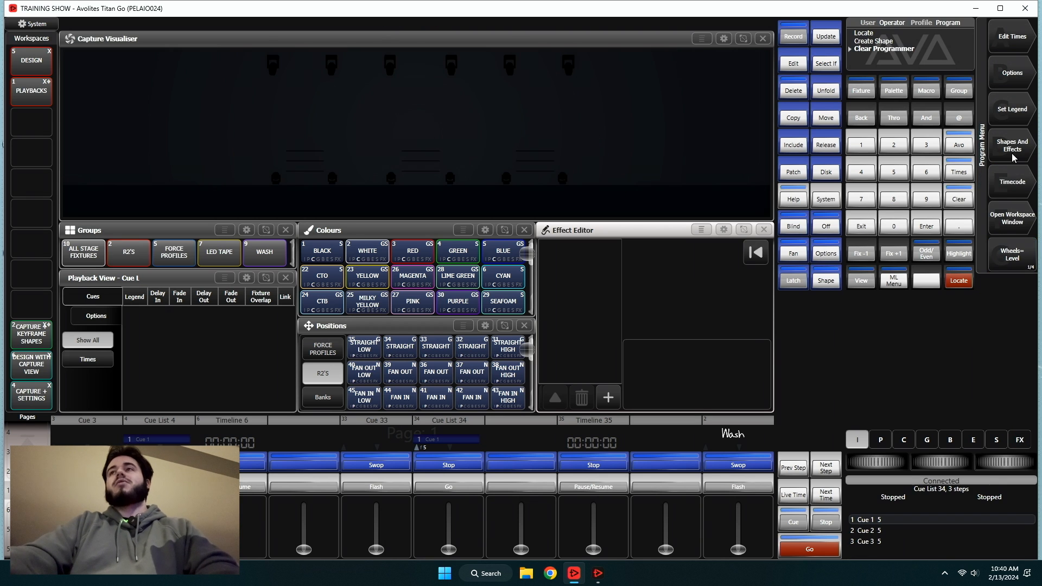
click(127, 257)
click(173, 254)
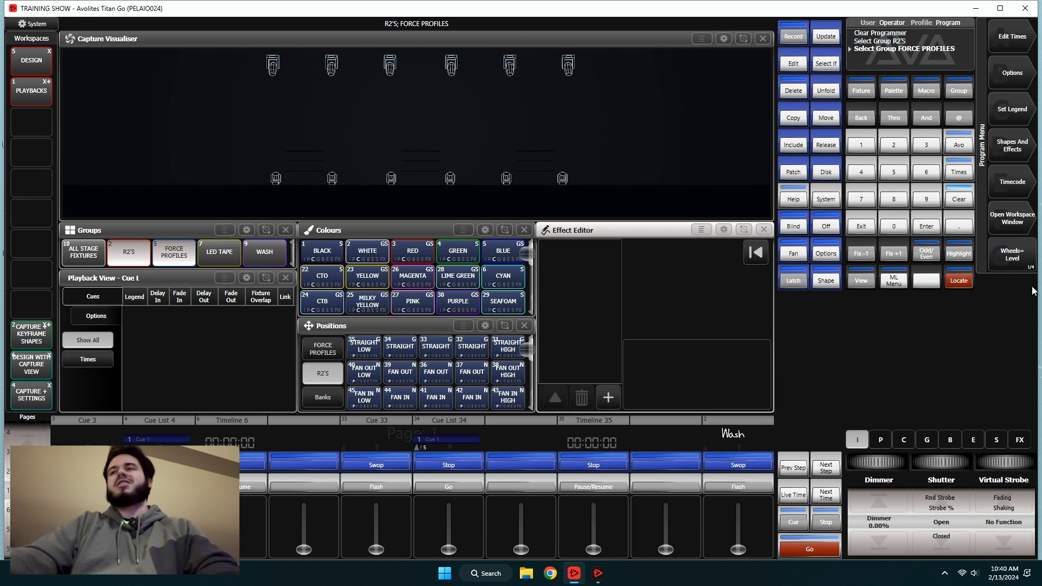
click(959, 281)
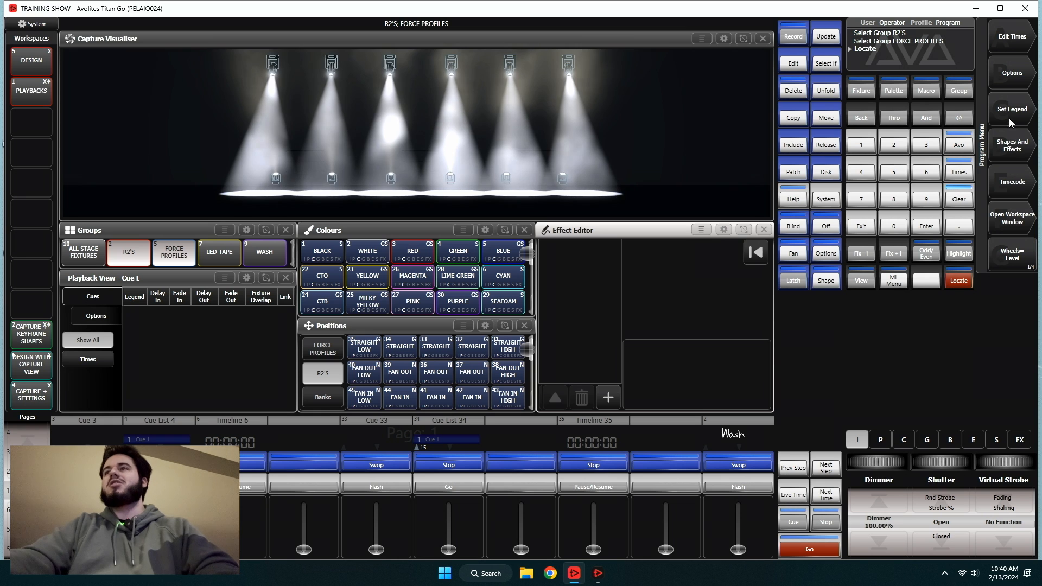
Examine the available colour shapes in the Shape Generator, then clear the programmer and close the shape list
click(1001, 145)
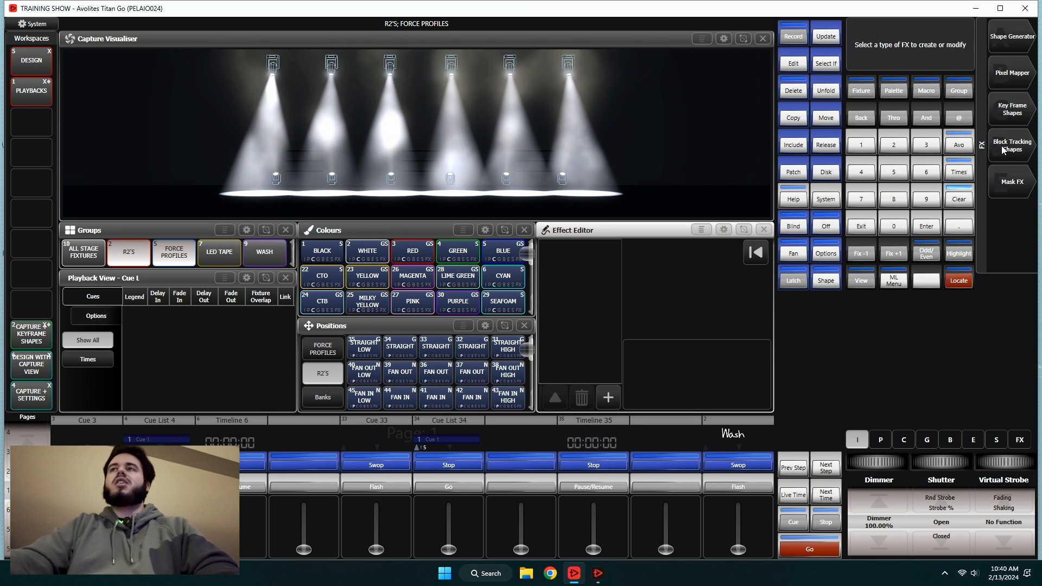
click(1013, 38)
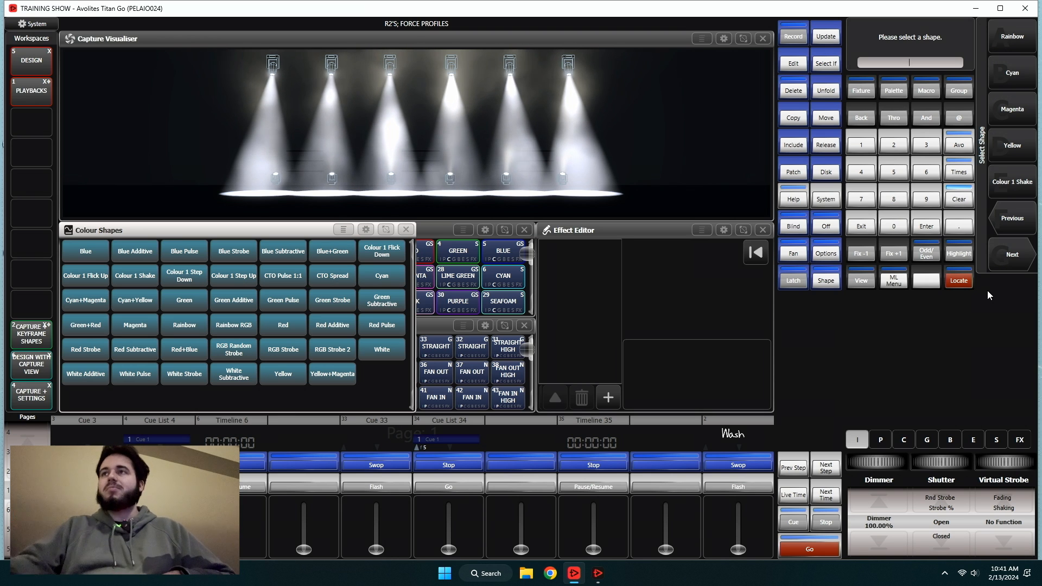
click(861, 225)
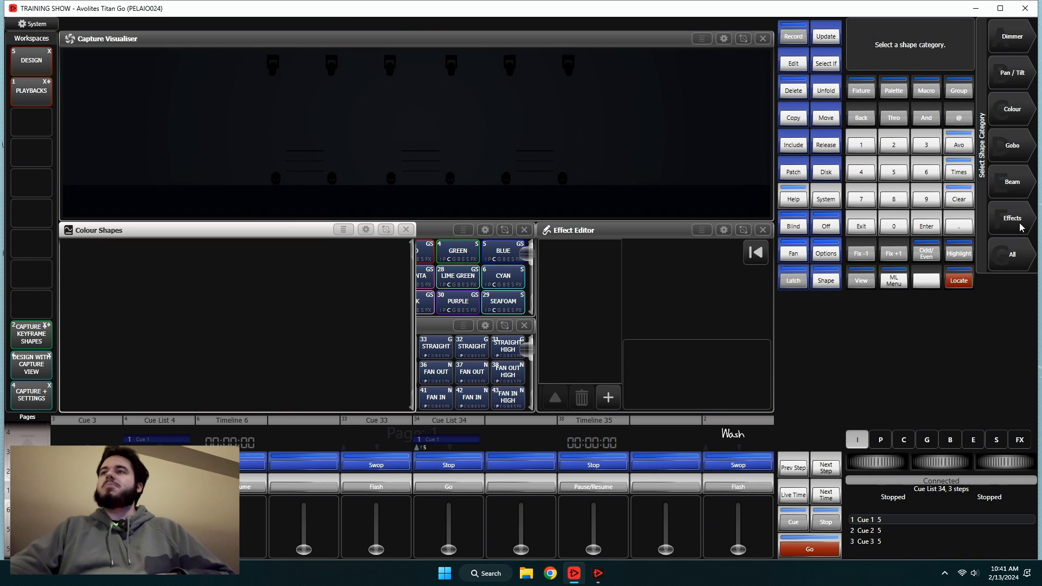
click(407, 228)
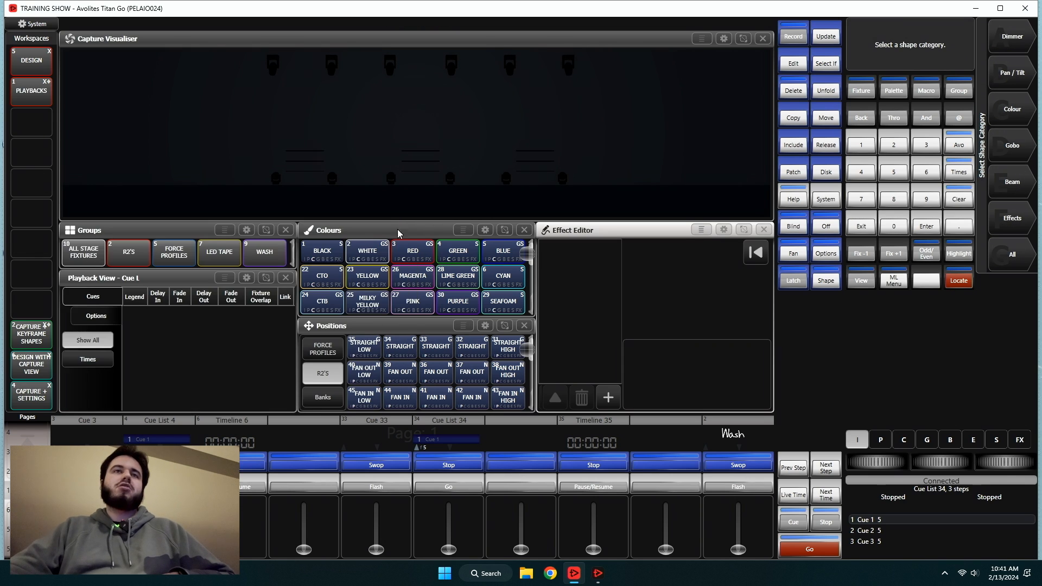
Locate the FORCE PROFILES fixtures, create a Gobo 1 shape on them, and look at its direction options without choosing one
click(161, 251)
click(957, 279)
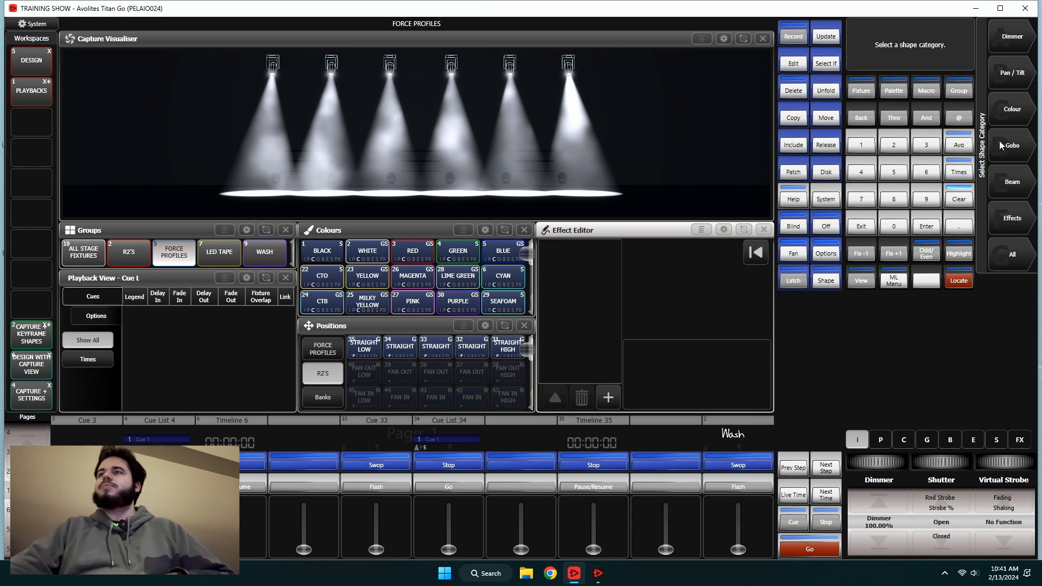
click(1008, 139)
click(1008, 33)
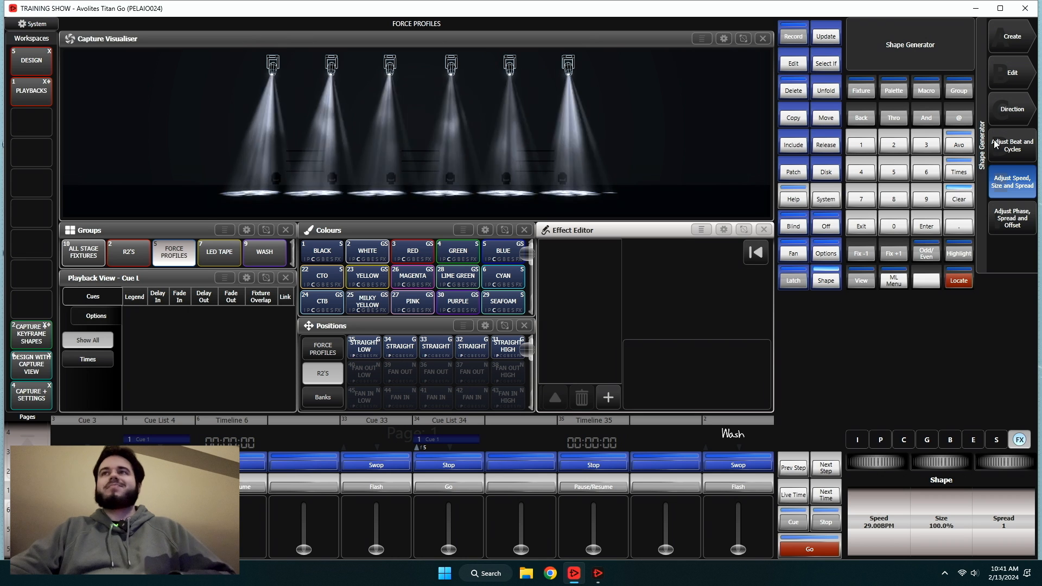
click(1009, 101)
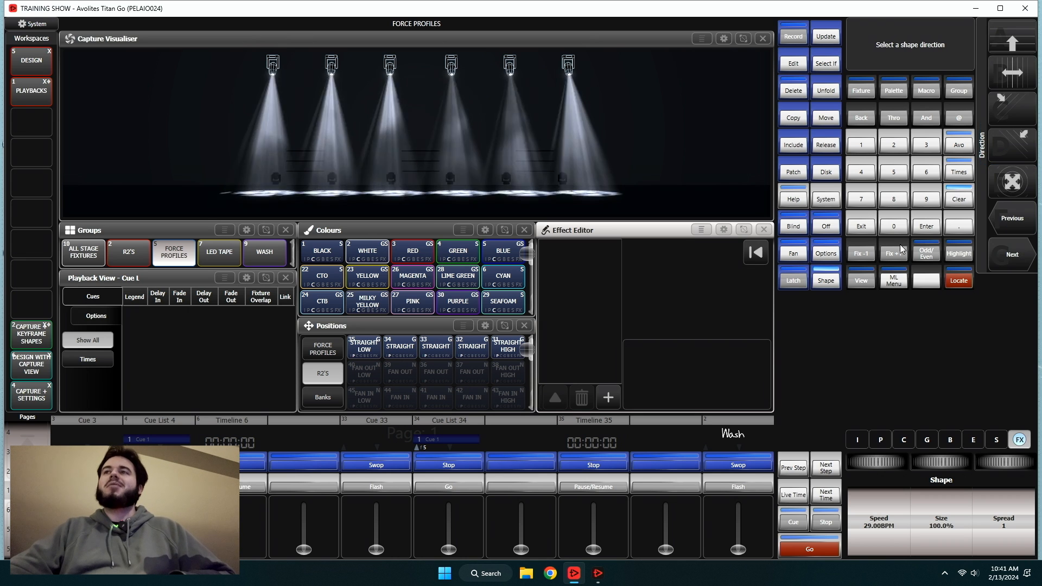
click(868, 226)
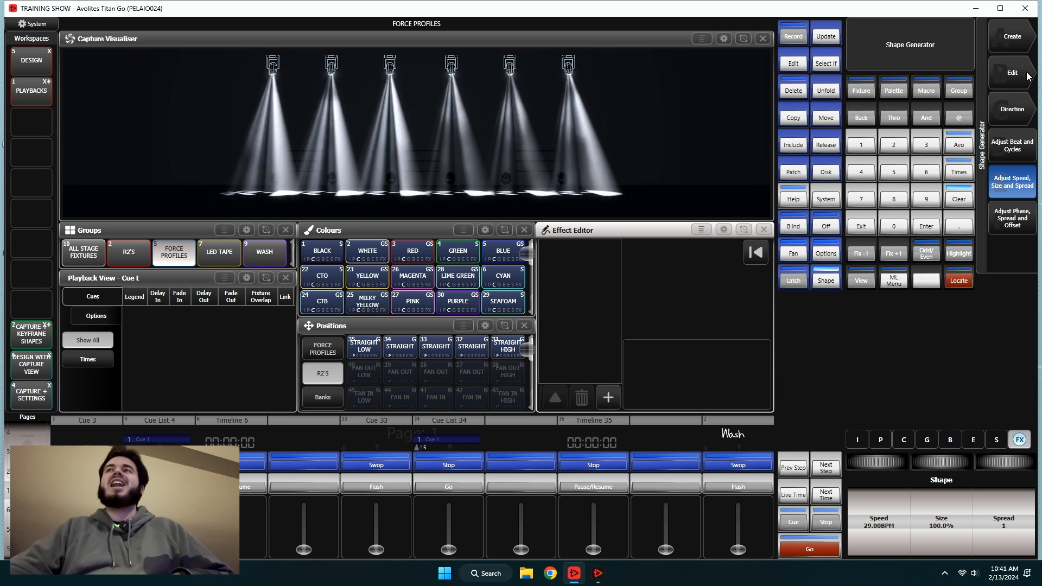
Delete the Gobo 1 shape from the programmer
click(1017, 87)
click(1016, 86)
click(1011, 44)
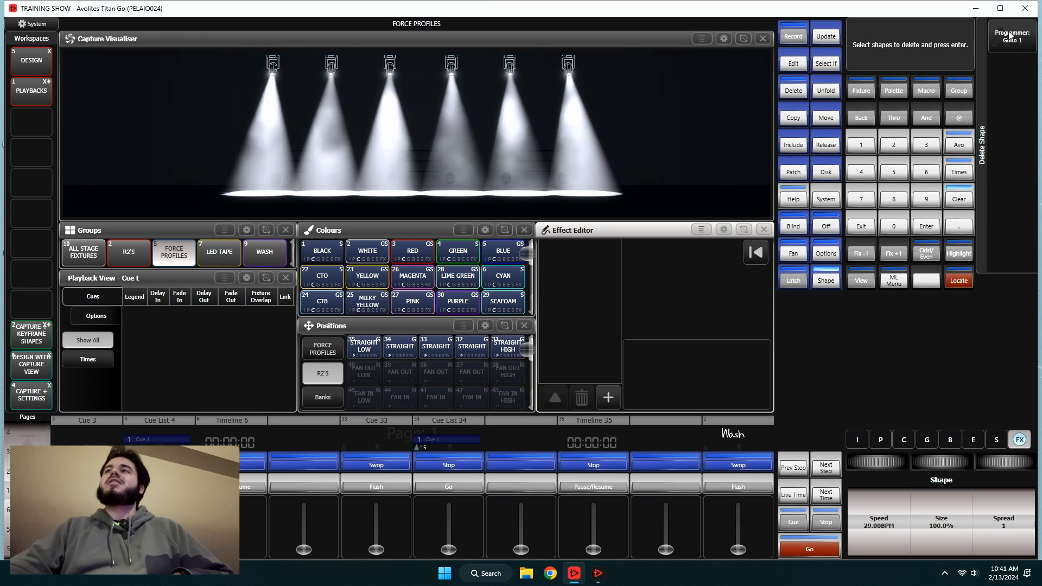
click(933, 222)
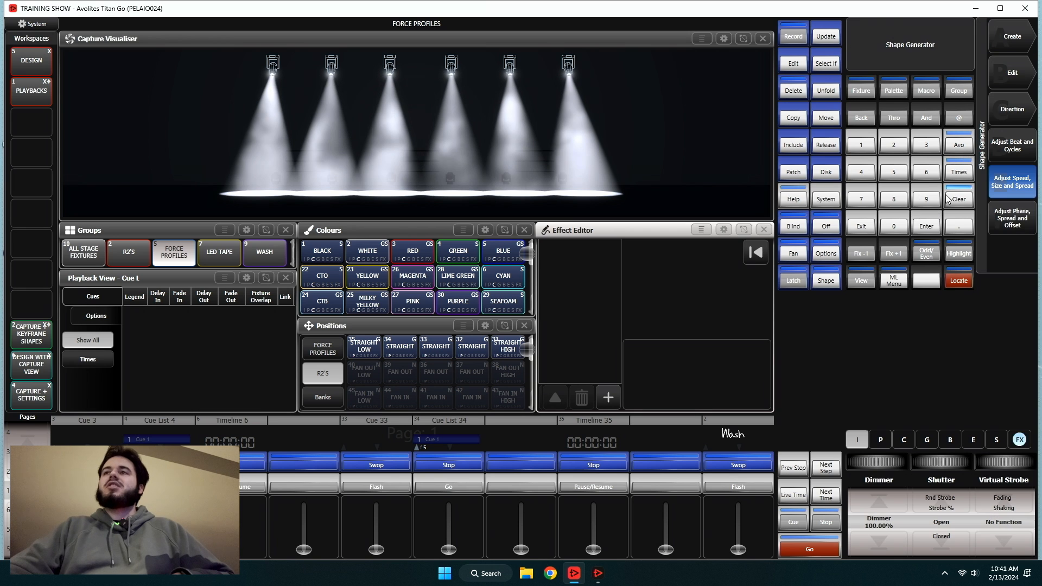
Browse the beam shapes and create a Zoom Flick Up shape on the FORCE PROFILES fixtures
click(1023, 37)
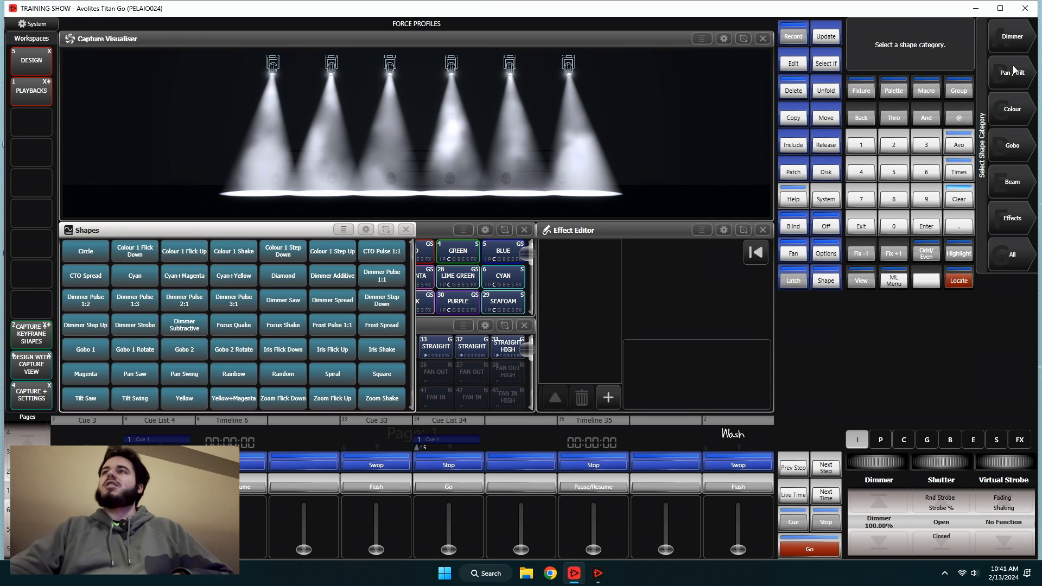
click(1013, 178)
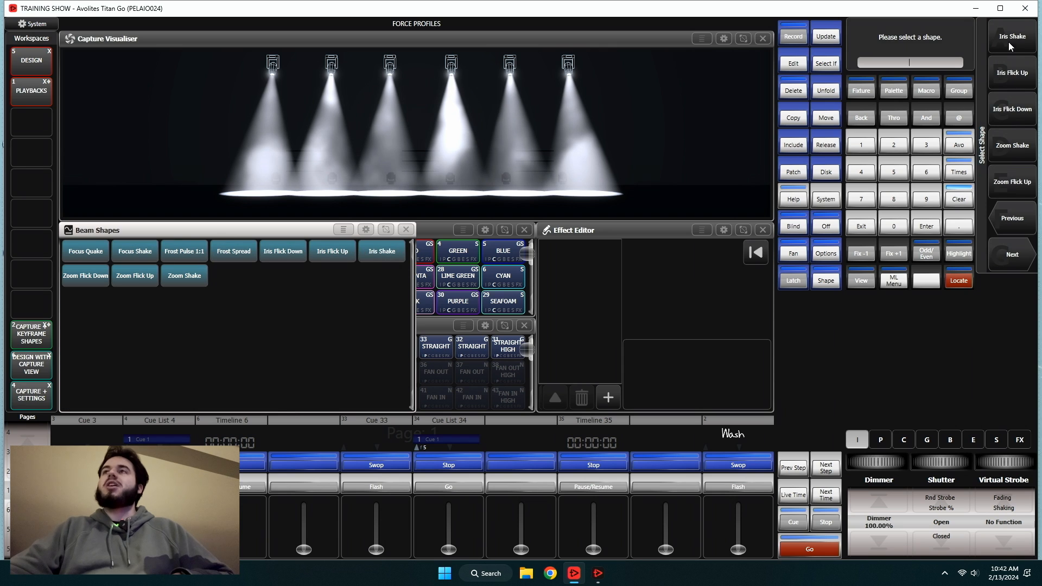
click(1011, 255)
click(1013, 219)
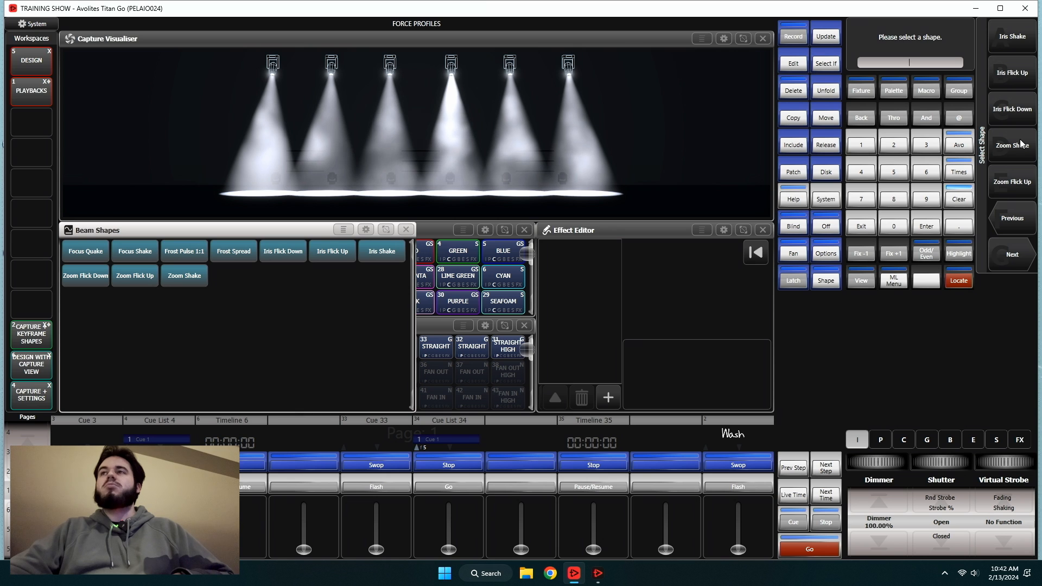
click(1013, 188)
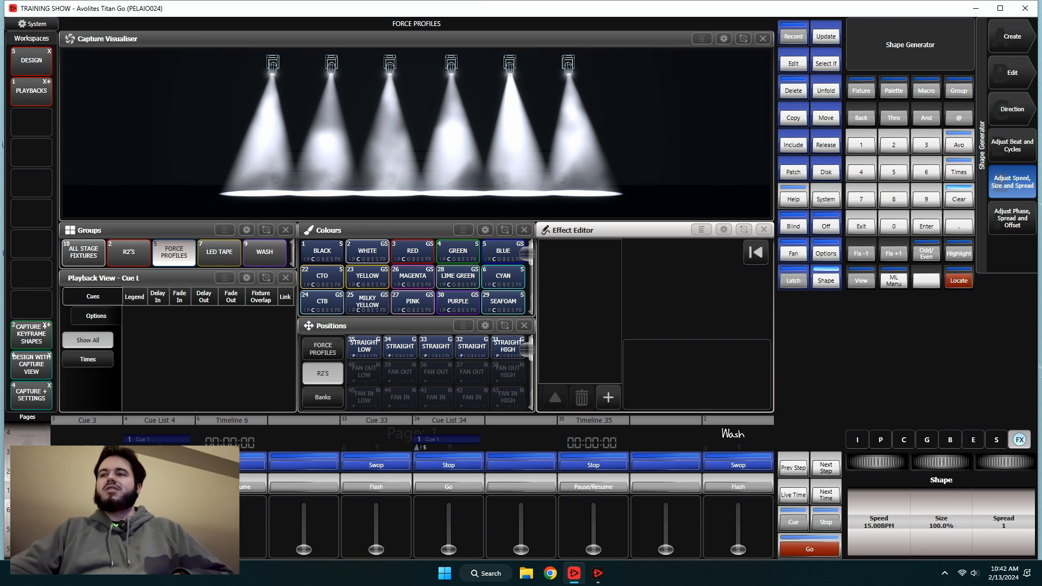
Set the zoom shape's size to 17.2%, spread to 3, speed to 100 BPM and beats to 4
drag(942, 463, 921, 463)
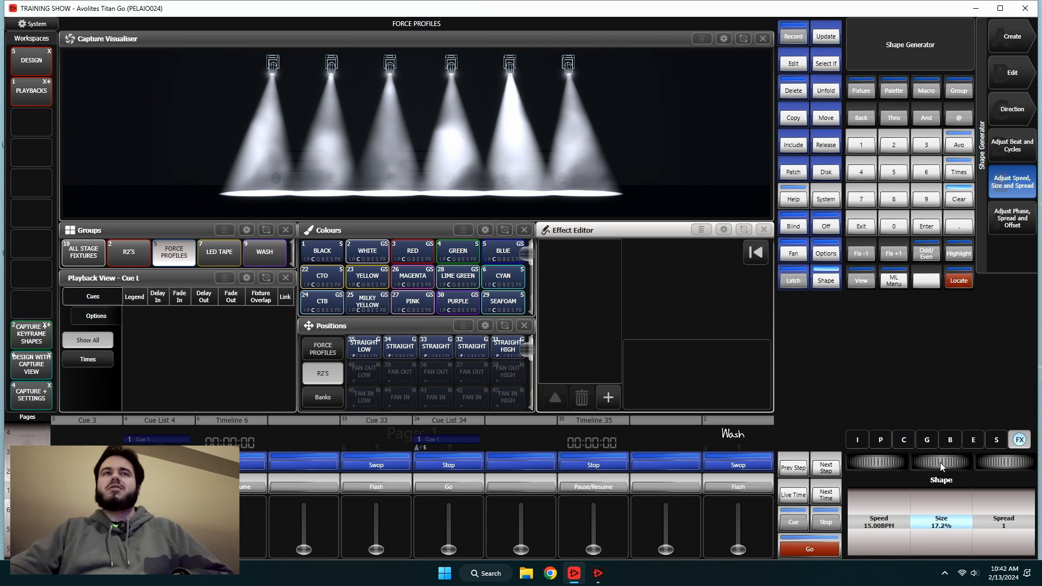
mouse_move(1007, 464)
mouse_down()
mouse_move(1019, 464)
mouse_move(1002, 461)
mouse_up()
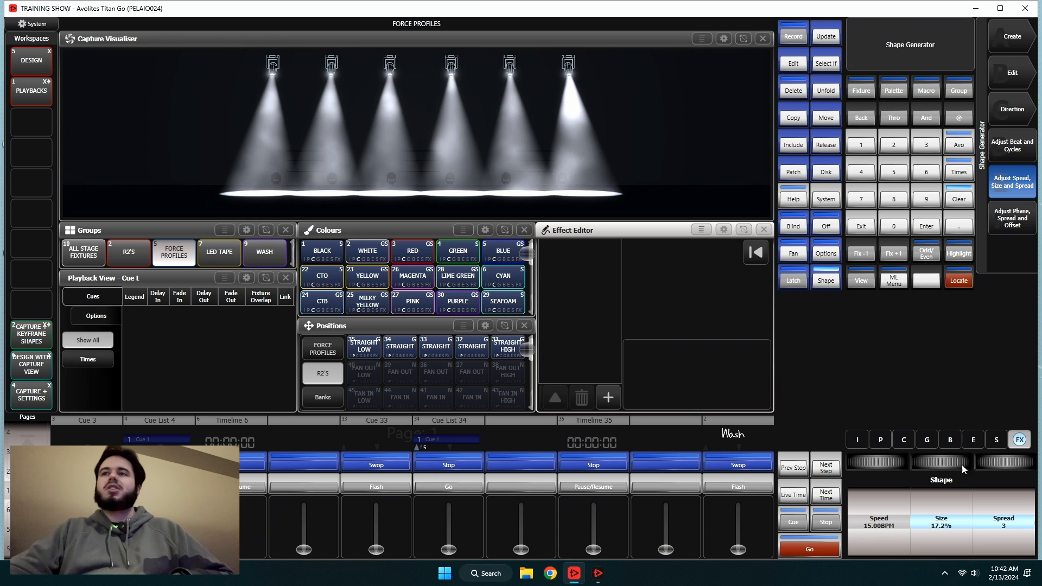
click(881, 529)
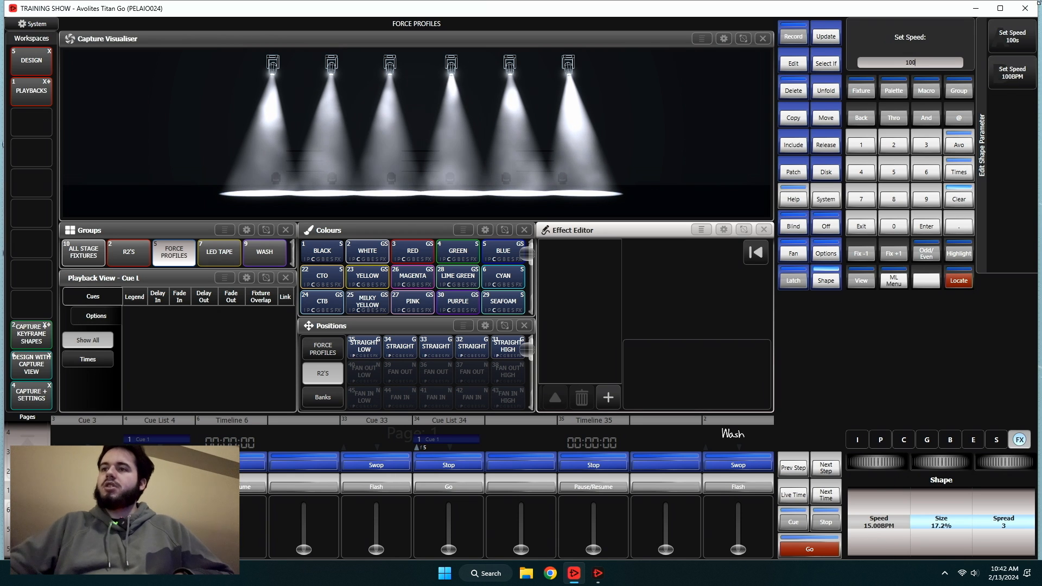
click(1021, 68)
click(994, 151)
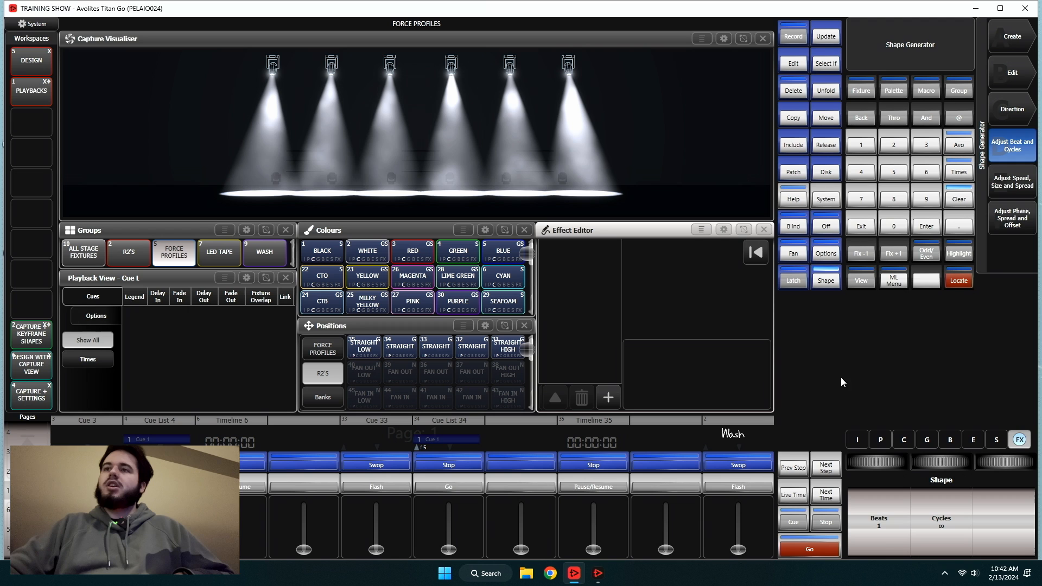
click(891, 528)
text(4)
key(Return)
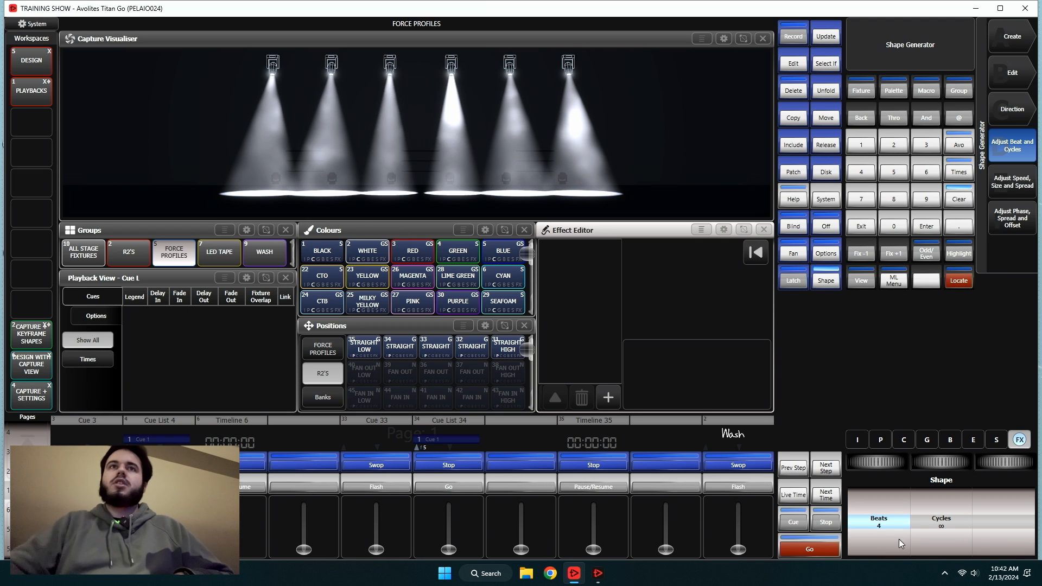
Raise the FORCE PROFILES fixtures' base zoom to 100%, then bring it down to 71.09%
click(951, 440)
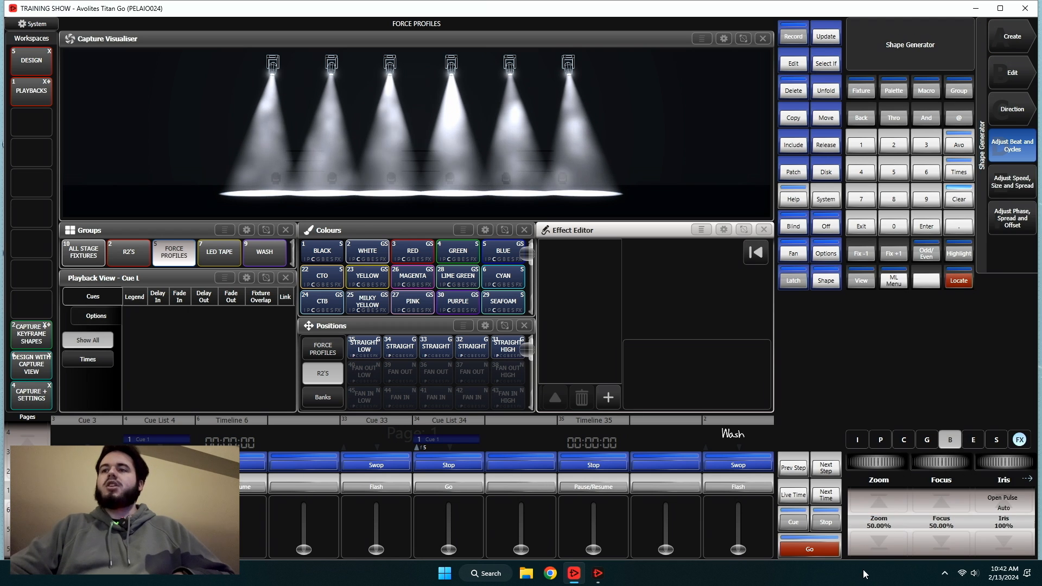
click(879, 500)
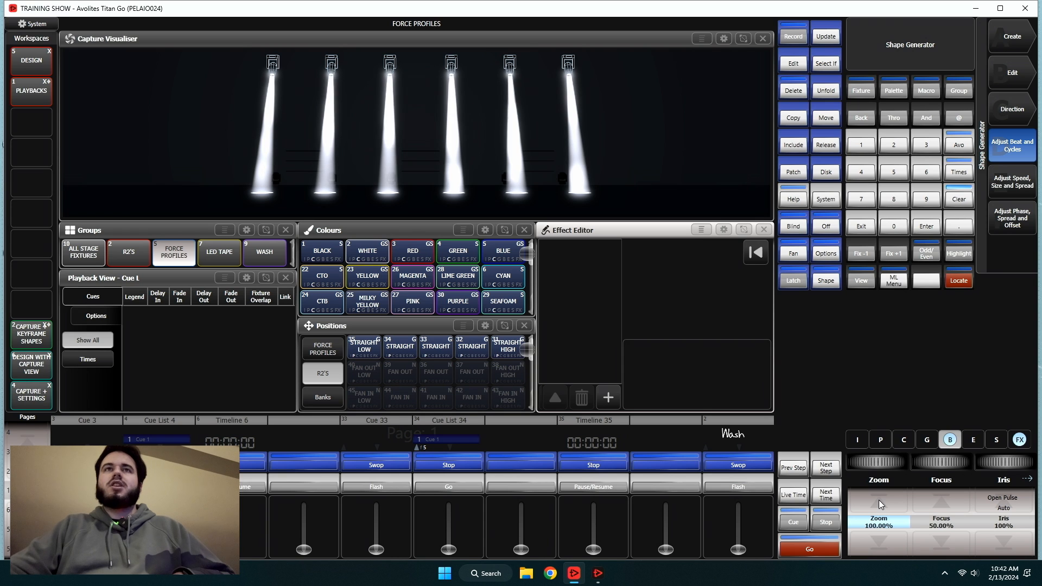
scroll(871, 528, down, 5)
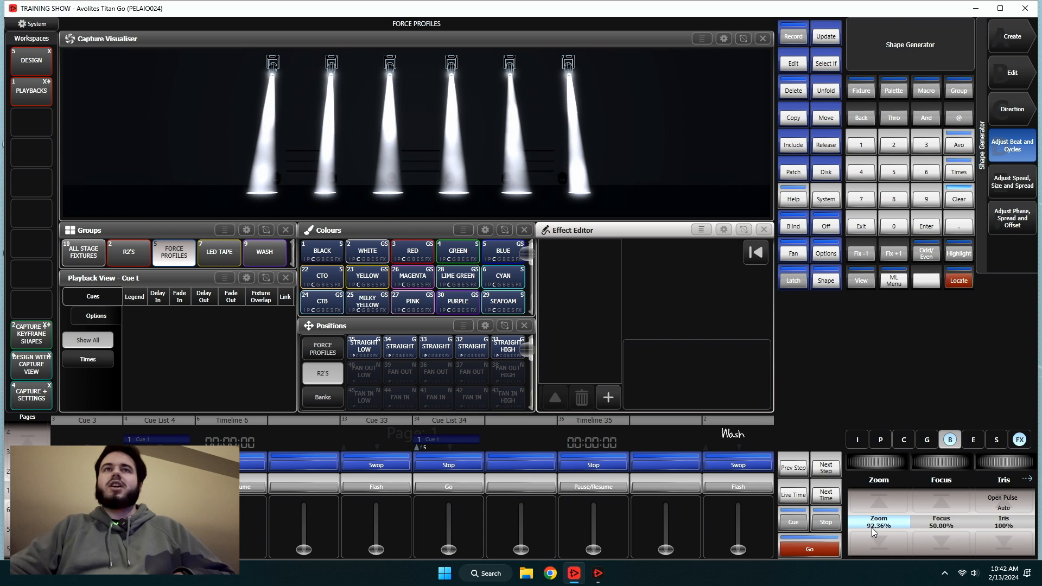
scroll(872, 528, down, 1)
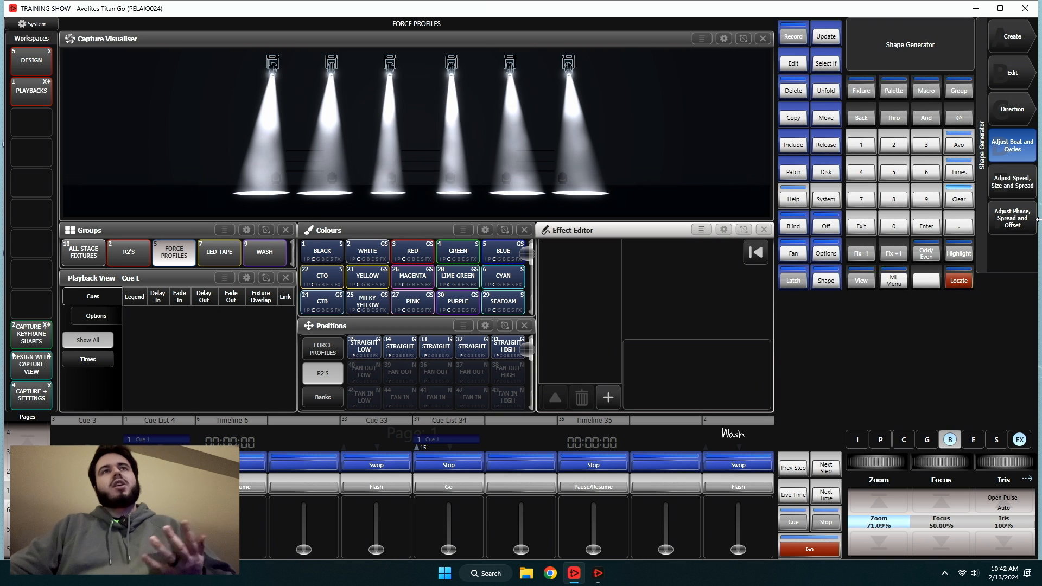
Clear the programmer, then select the FORCE PROFILES group and locate its fixtures
click(858, 224)
click(952, 197)
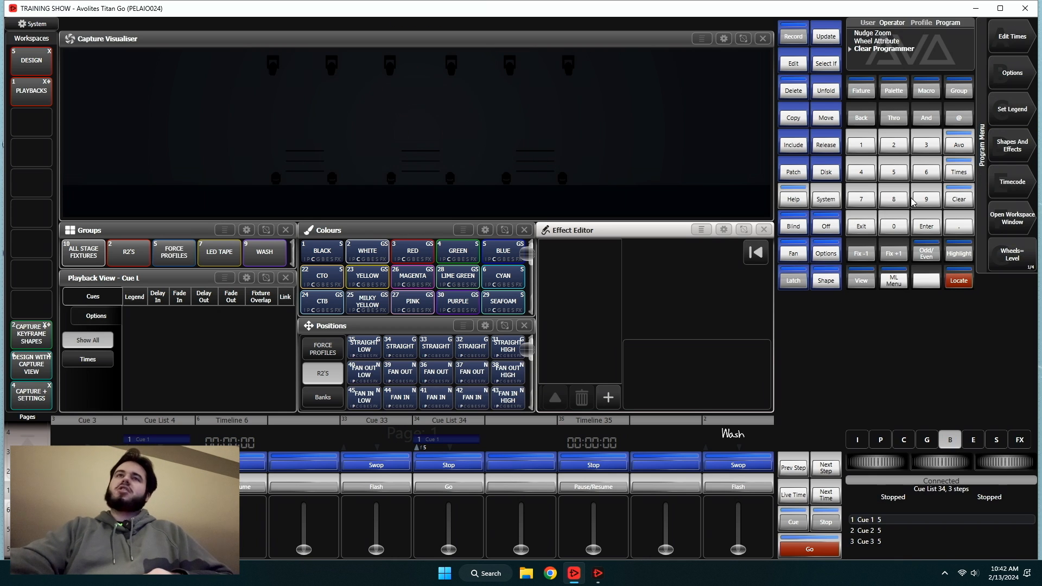
click(173, 249)
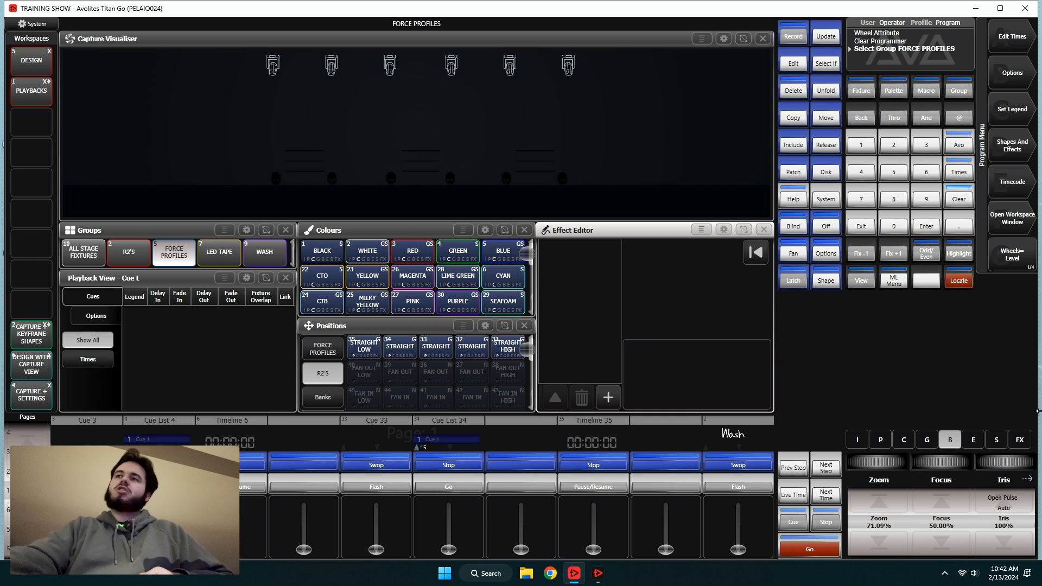
click(959, 281)
Check the Beam and Effects shape categories for the FORCE PROFILES fixtures, then clear the programmer and close the shape list
click(1013, 145)
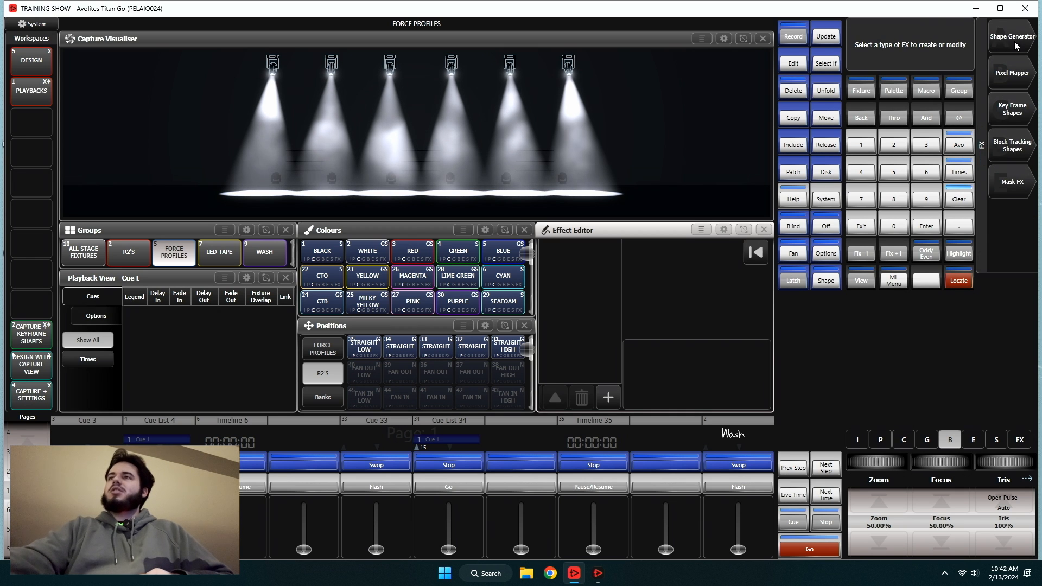
click(1015, 42)
click(1012, 182)
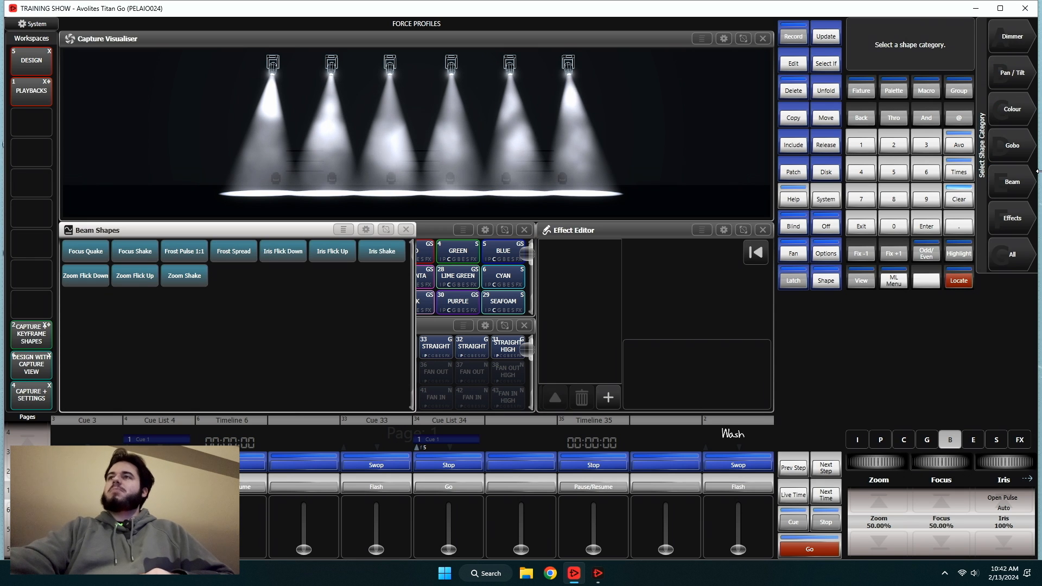
click(1013, 219)
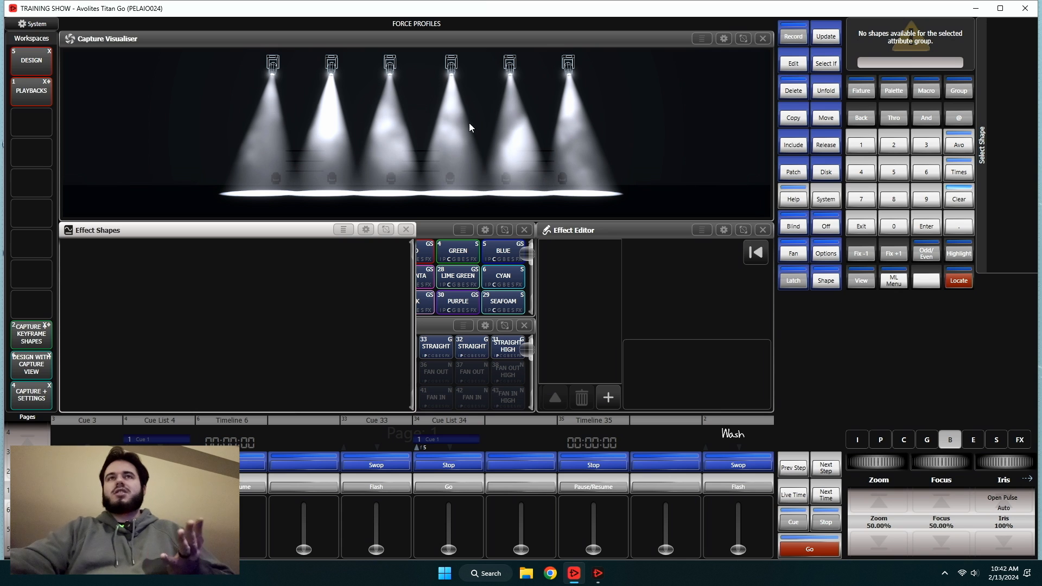
click(861, 225)
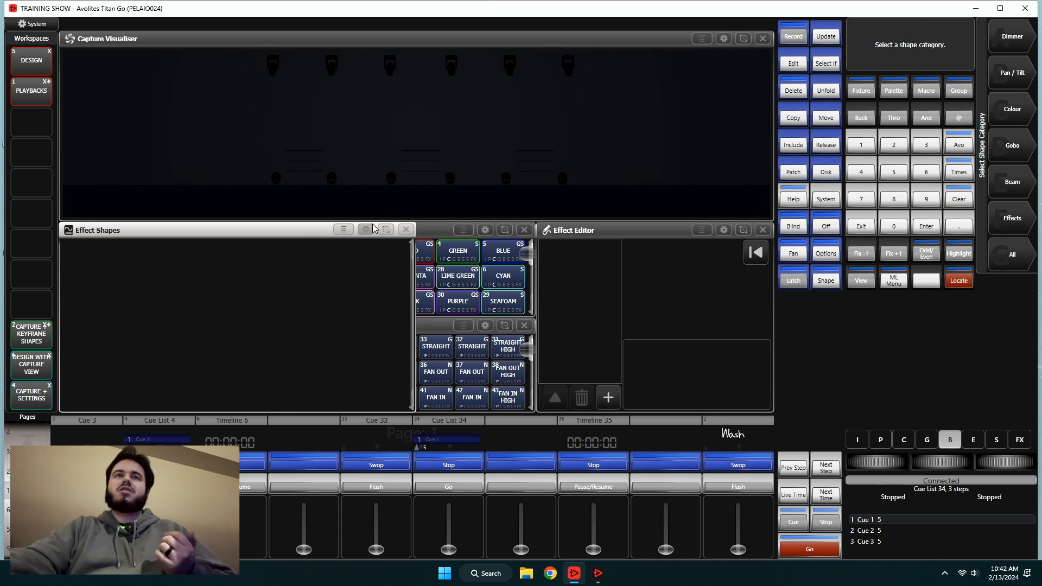
click(405, 231)
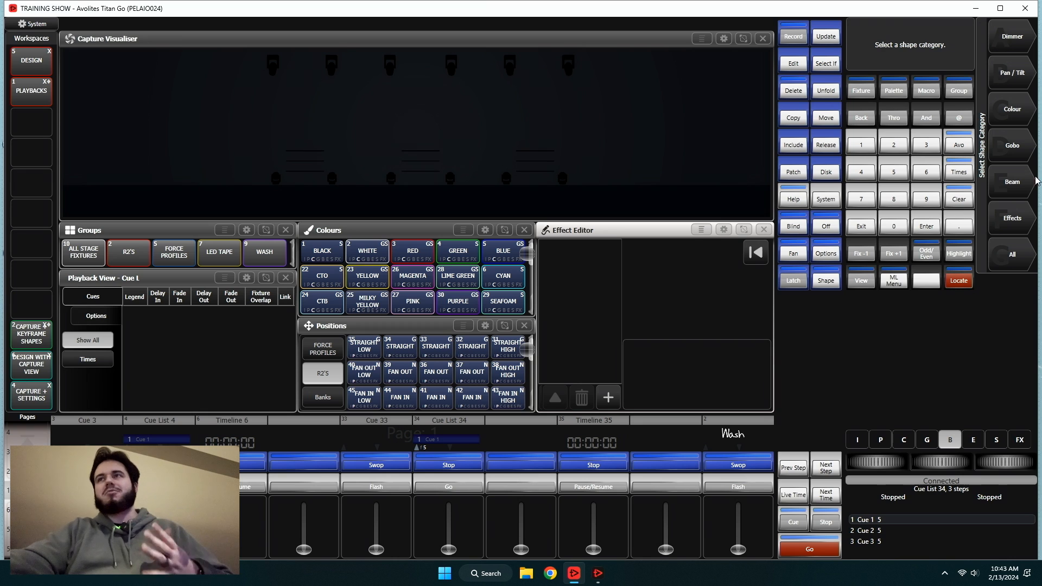